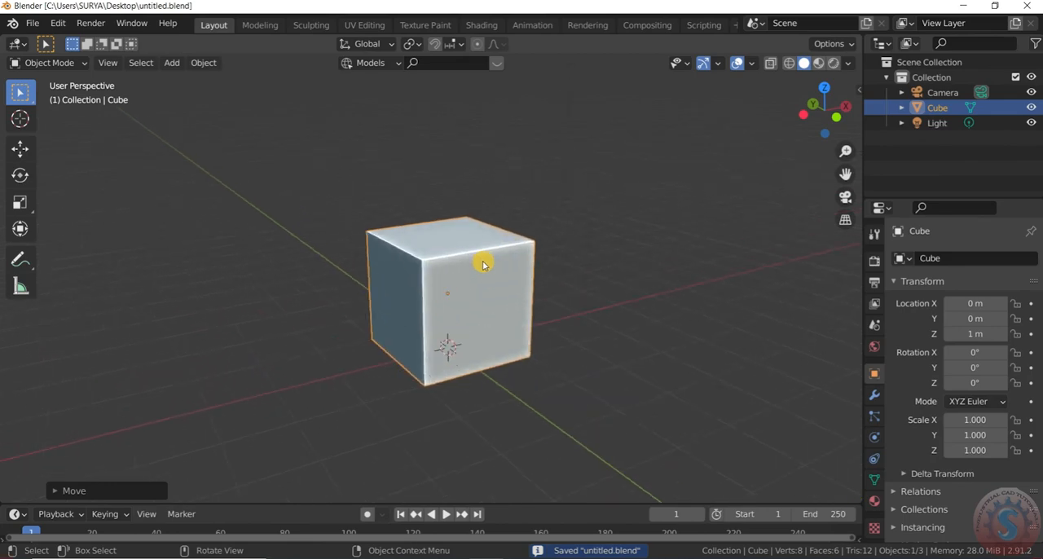
# - Scale the cube's top face to about 0.14 in Edit Mode so the cube tapers into a truncated pyramid
pyautogui.scroll(-1, 472, 301)
pyautogui.click(76, 62)
pyautogui.click(45, 96)
pyautogui.scroll(2, 464, 252)
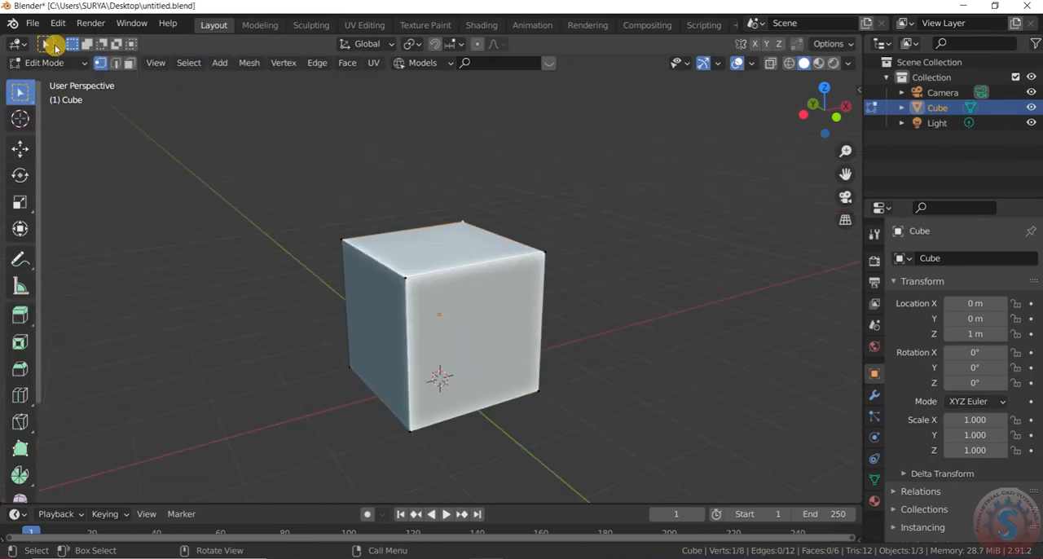
pyautogui.click(457, 234)
pyautogui.press('s')
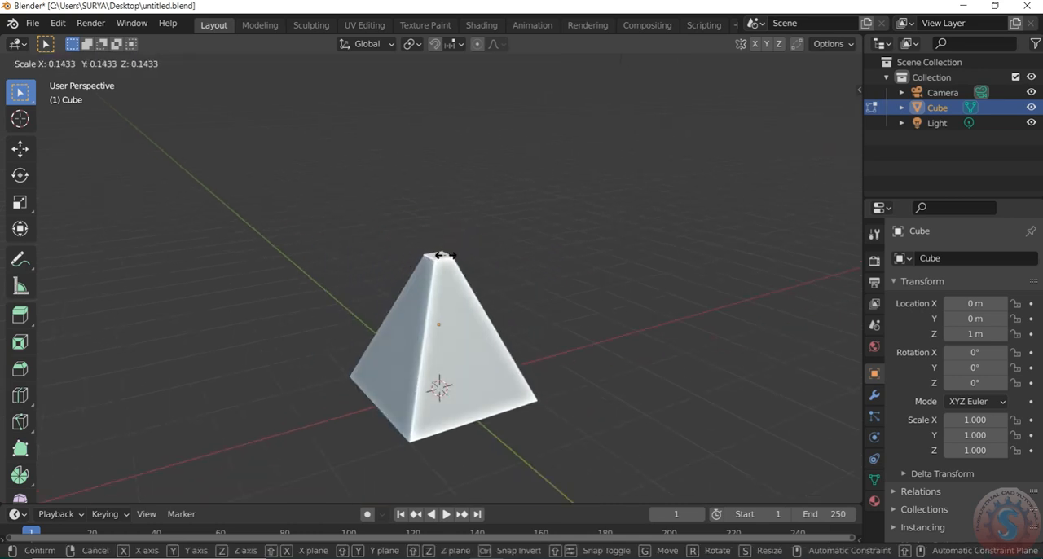
pyautogui.click(446, 255)
pyautogui.scroll(-2, 457, 208)
pyautogui.scroll(2, 465, 267)
# - Switch to Object Mode, deselect the tapered cube to view it from the front, and return to Edit Mode
pyautogui.click(54, 65)
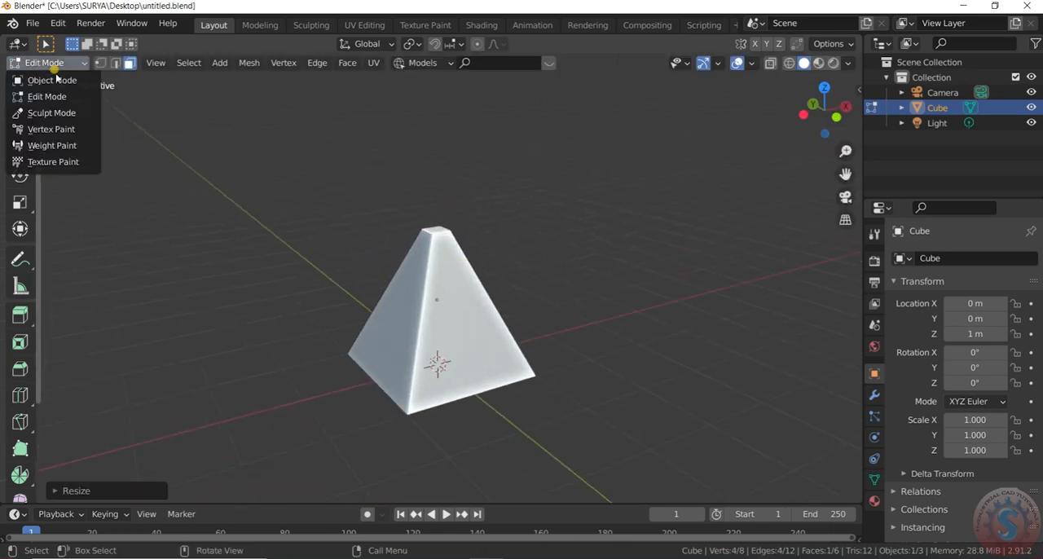
pyautogui.click(52, 80)
pyautogui.click(596, 252)
pyautogui.moveTo(824, 111)
pyautogui.mouseDown()
pyautogui.moveTo(892, 41)
pyautogui.moveTo(750, 140)
pyautogui.moveTo(896, 97)
pyautogui.moveTo(823, 110)
pyautogui.mouseUp()
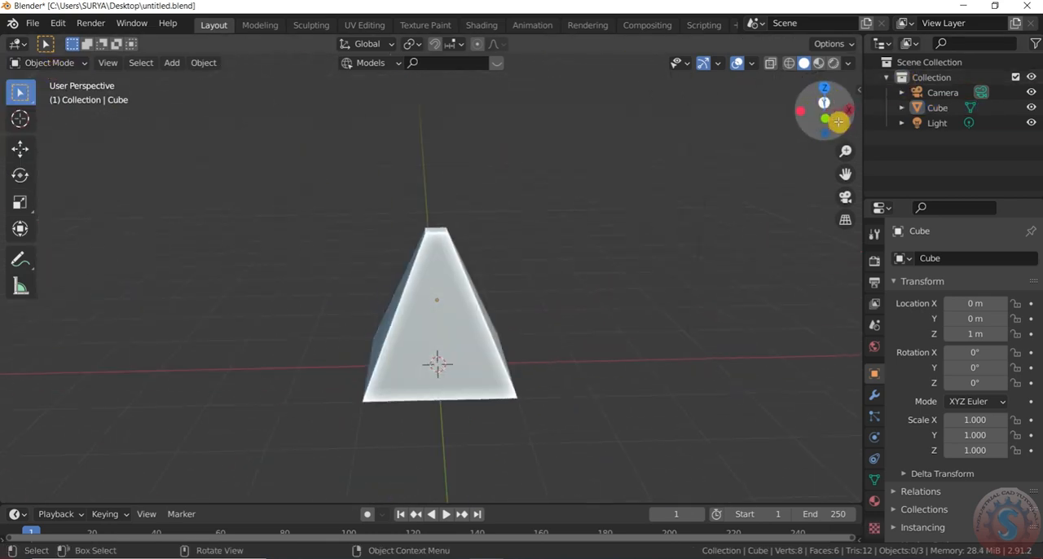
pyautogui.click(51, 63)
pyautogui.click(52, 96)
pyautogui.click(427, 305)
pyautogui.moveTo(824, 111); pyautogui.dragTo(186, 111)
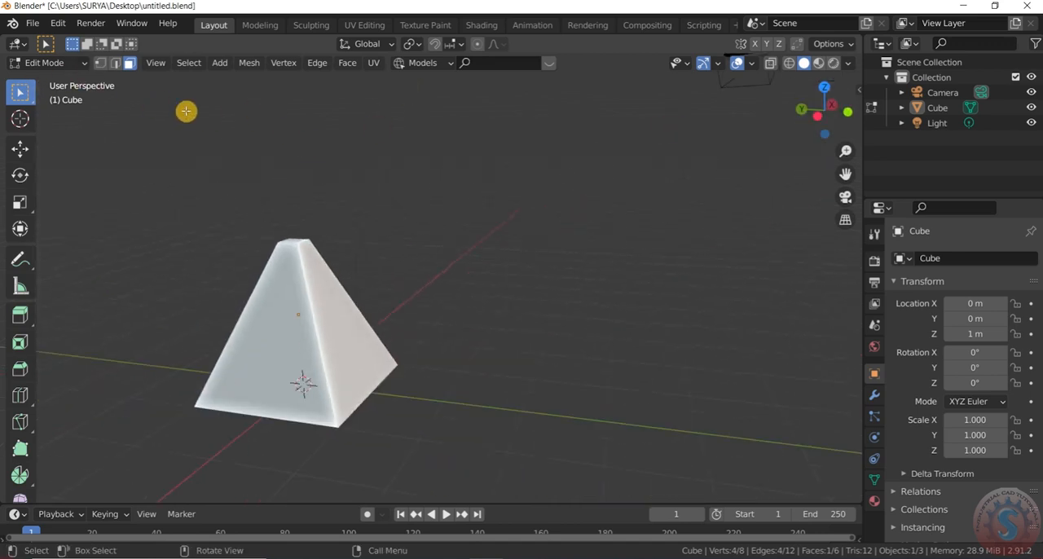
pyautogui.scroll(2, 337, 311)
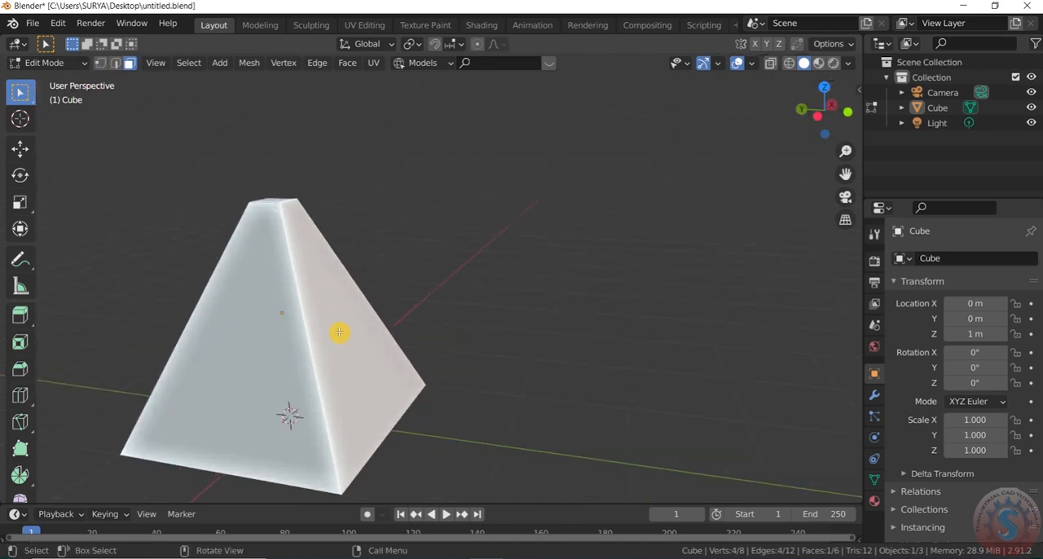
pyautogui.press('i')
pyautogui.press('Escape')
# - Start the Shortcut VUr input display in the 3D viewport and set its dock position to Center
pyautogui.click(855, 93)
pyautogui.click(852, 222)
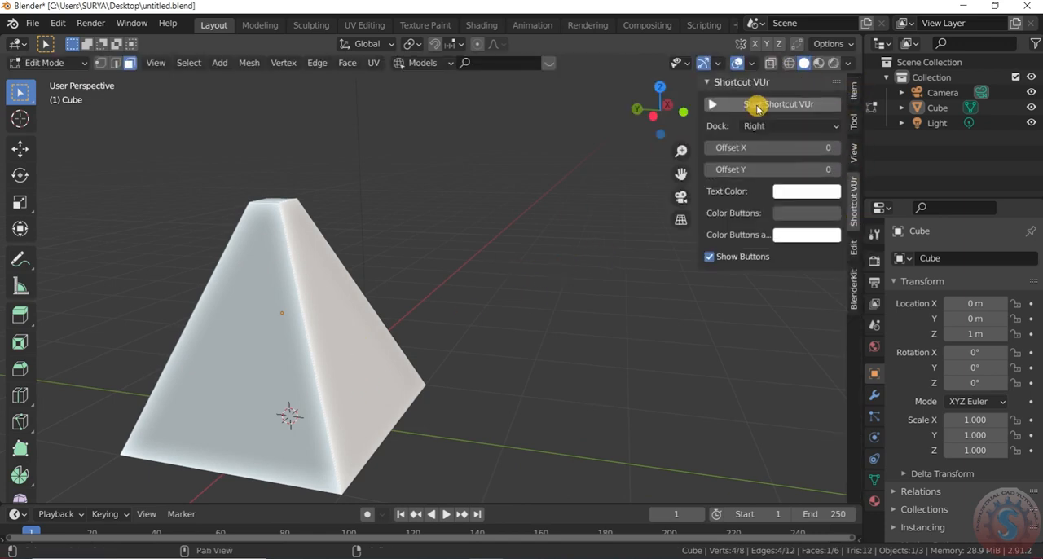
pyautogui.click(772, 125)
pyautogui.click(765, 162)
pyautogui.click(768, 128)
pyautogui.click(776, 160)
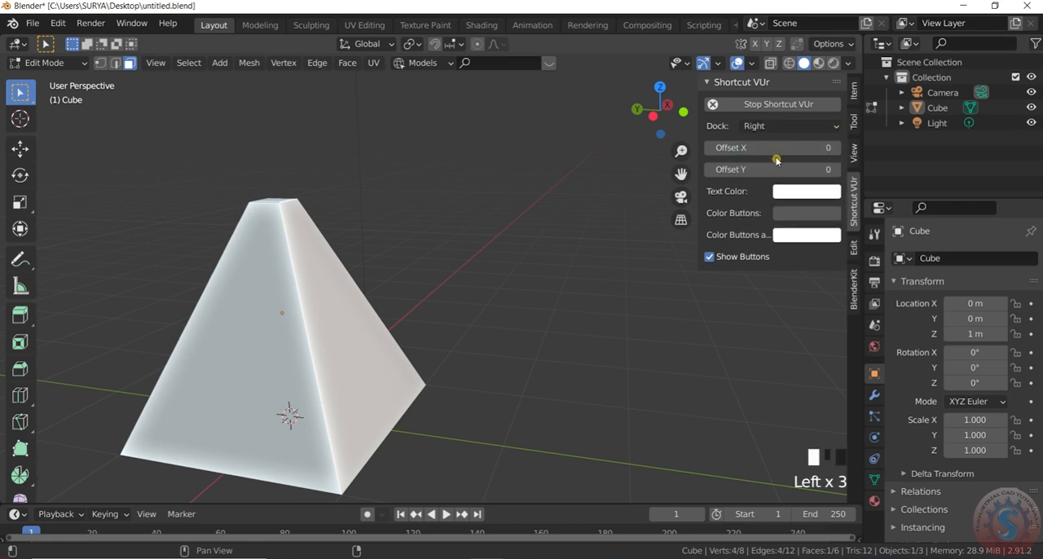
pyautogui.click(775, 126)
pyautogui.click(783, 172)
# - Save the tapered cube to the existing file untitled.blend
pyautogui.scroll(-2, 590, 217)
pyautogui.scroll(2, 634, 136)
pyautogui.moveTo(635, 136); pyautogui.dragTo(651, 110)
pyautogui.scroll(-3, 619, 321)
pyautogui.scroll(2, 230, 269)
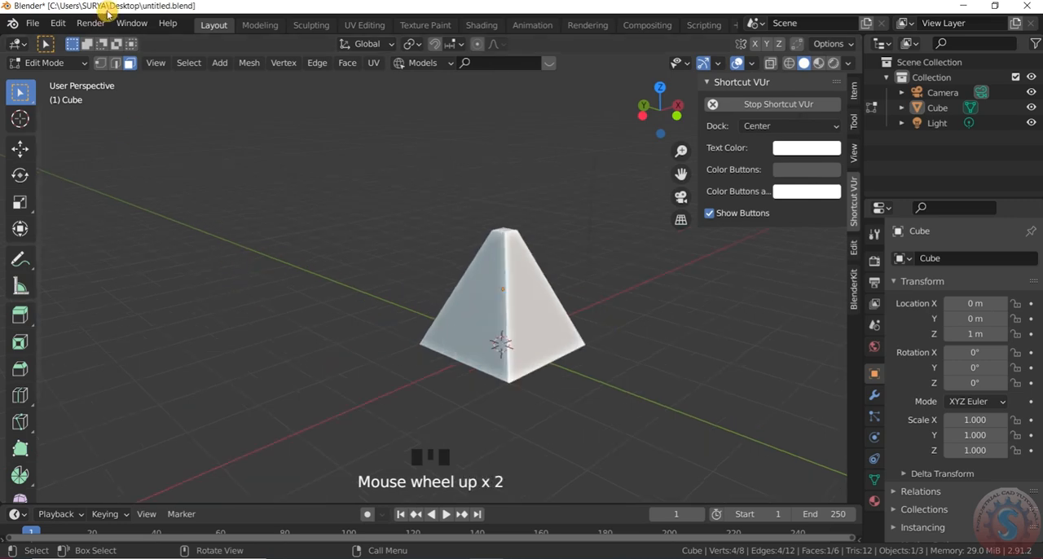
pyautogui.click(35, 22)
pyautogui.click(89, 121)
pyautogui.scroll(2, 478, 298)
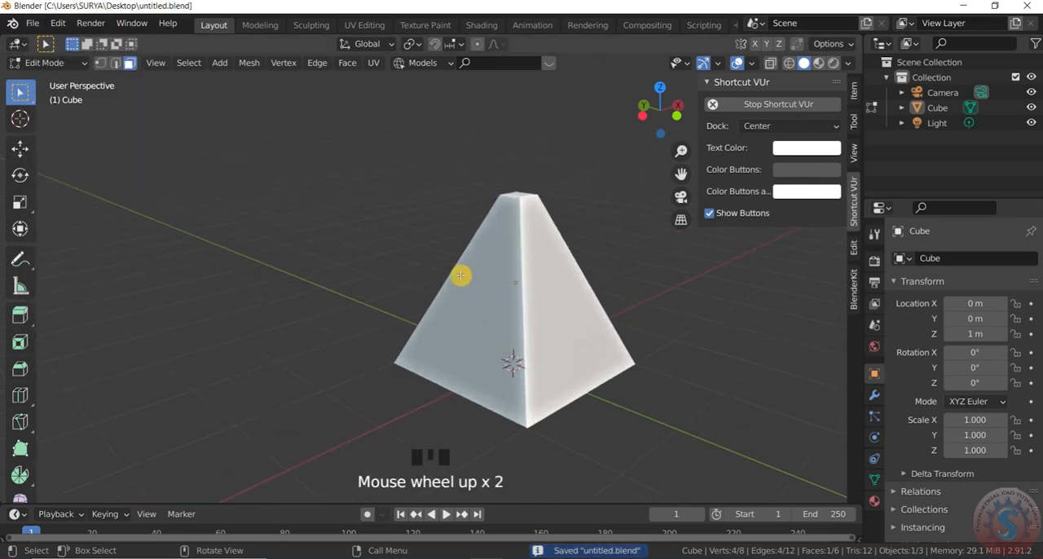
pyautogui.scroll(-2, 478, 298)
pyautogui.click(33, 27)
pyautogui.click(76, 122)
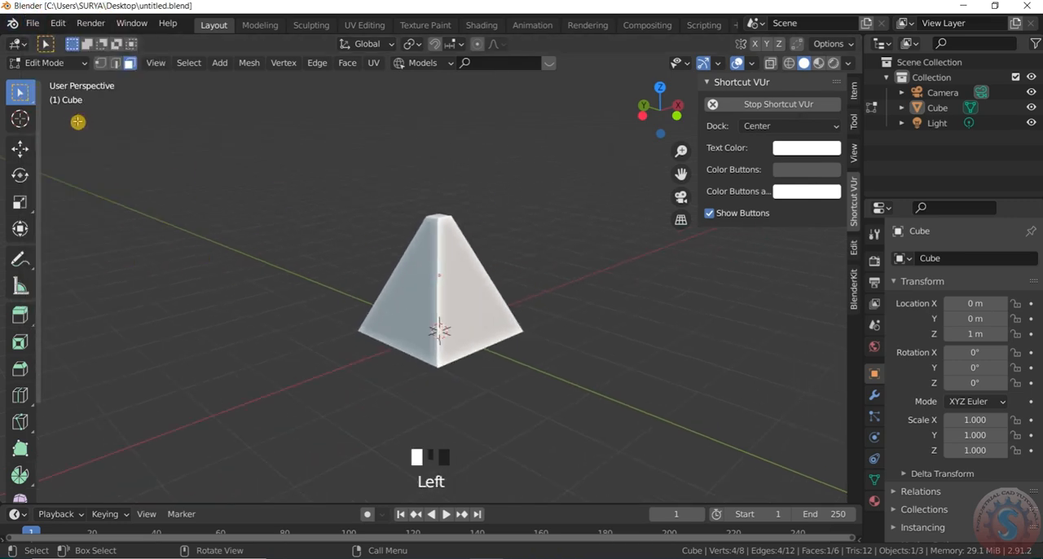
pyautogui.scroll(1, 474, 290)
pyautogui.click(34, 23)
pyautogui.click(58, 119)
pyautogui.click(32, 23)
pyautogui.click(59, 122)
pyautogui.scroll(-2, 496, 297)
pyautogui.scroll(2, 501, 286)
pyautogui.click(33, 24)
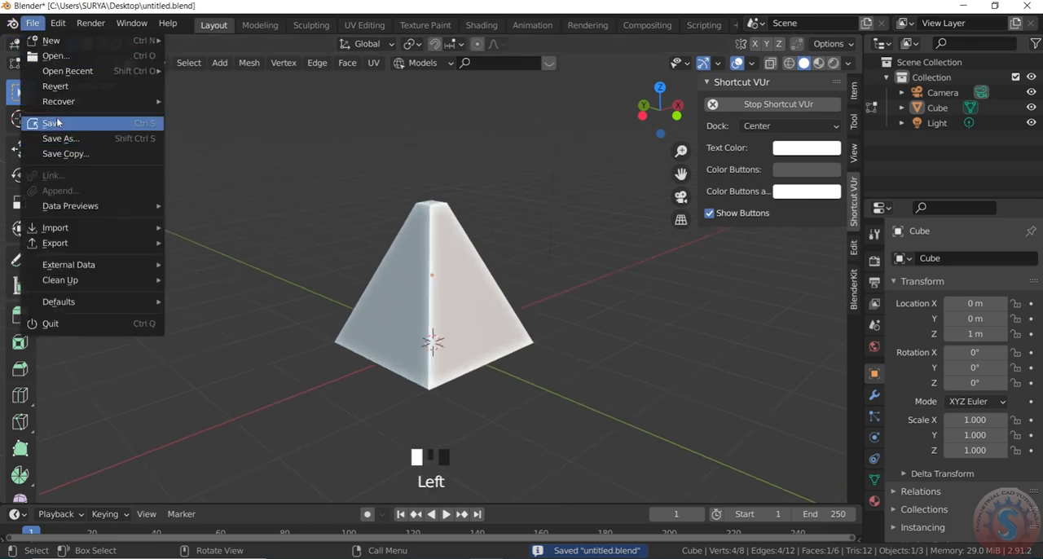
pyautogui.click(57, 122)
pyautogui.click(33, 23)
pyautogui.click(66, 119)
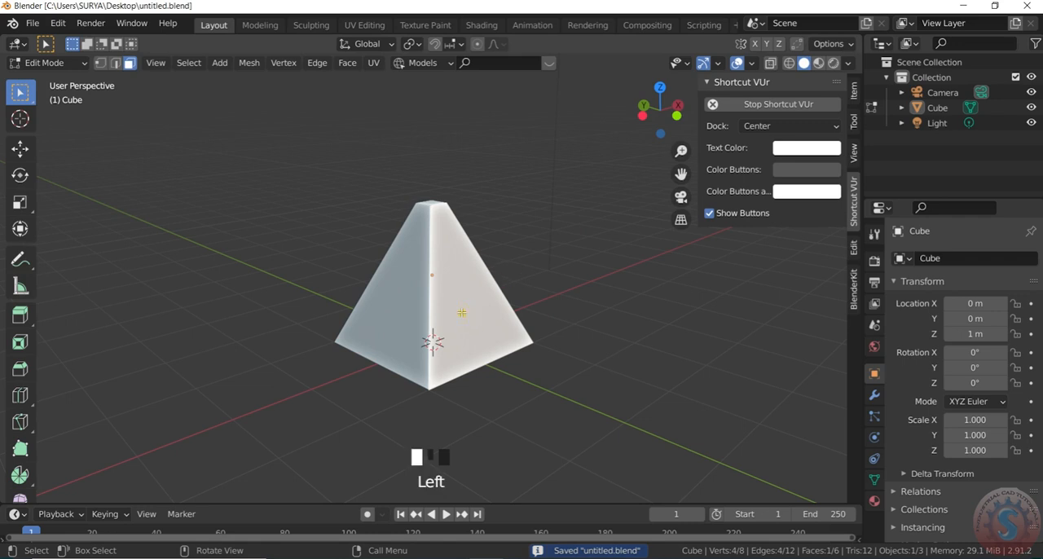
pyautogui.scroll(-2, 480, 324)
pyautogui.moveTo(657, 104)
pyautogui.mouseDown()
pyautogui.moveTo(675, 107)
pyautogui.moveTo(664, 118)
pyautogui.mouseUp()
pyautogui.scroll(2, 489, 273)
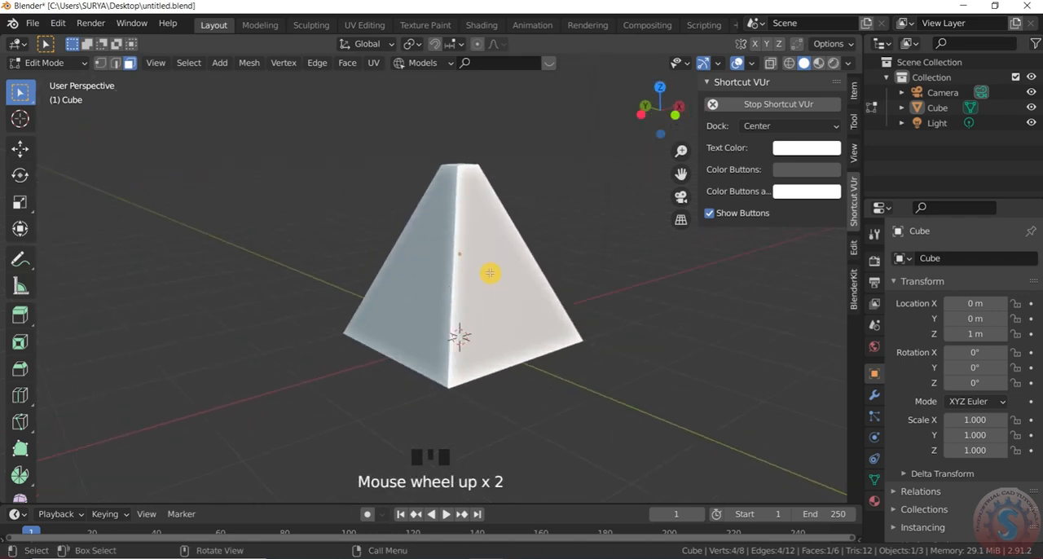
pyautogui.click(81, 63)
pyautogui.click(63, 100)
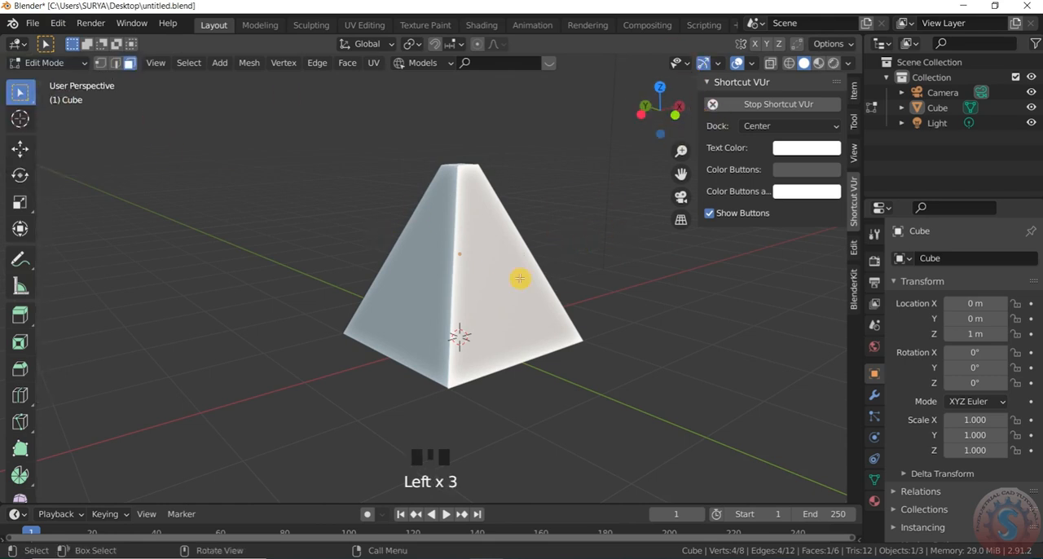
# - Select one sloped side face of the pyramid and inset it by about 0.09
pyautogui.scroll(-2, 522, 259)
pyautogui.scroll(1, 515, 227)
pyautogui.moveTo(663, 131); pyautogui.dragTo(599, 133)
pyautogui.click(577, 311)
pyautogui.click(524, 296)
pyautogui.scroll(-2, 363, 300)
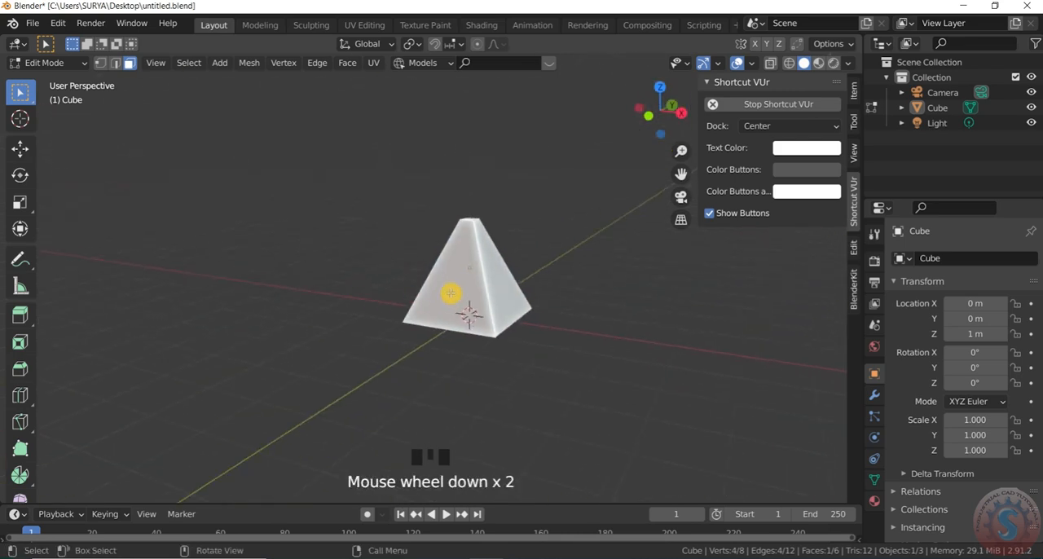
pyautogui.scroll(3, 475, 275)
pyautogui.scroll(3, 475, 277)
pyautogui.press('i')
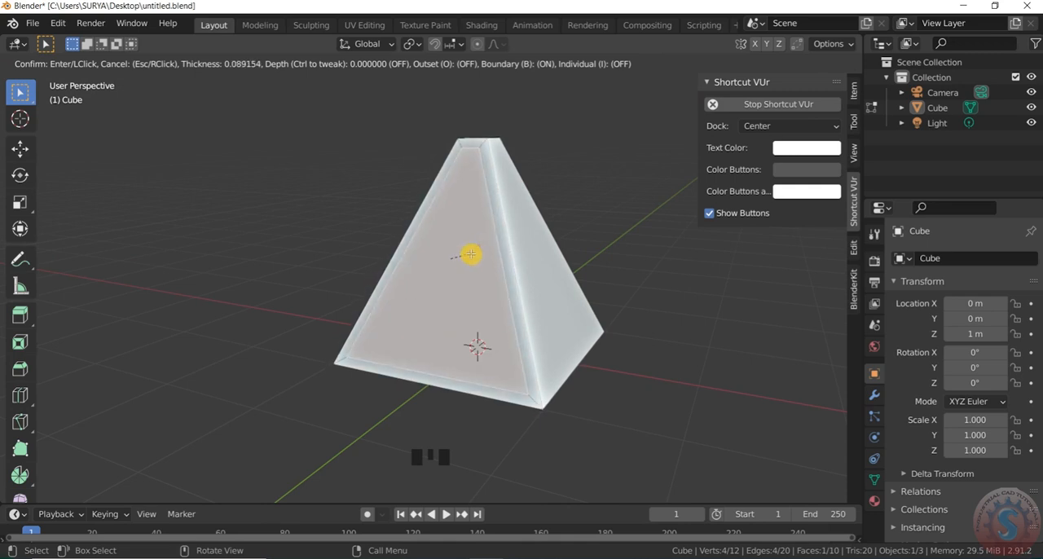
pyautogui.click(471, 253)
# - Extrude the inset side face inward by about 0.018 m to form a recessed panel, and deselect it
pyautogui.scroll(1, 462, 207)
pyautogui.press('e')
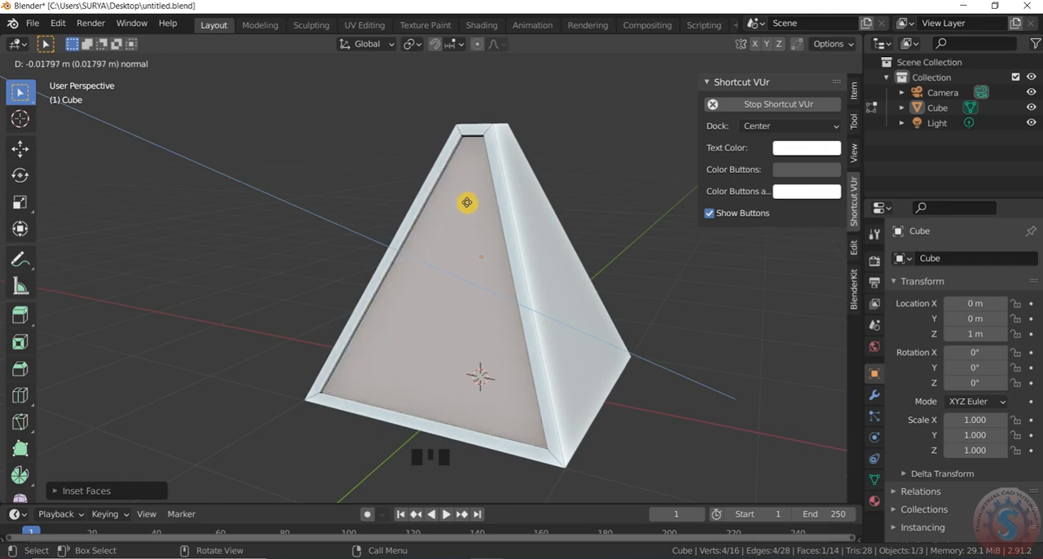
pyautogui.click(468, 202)
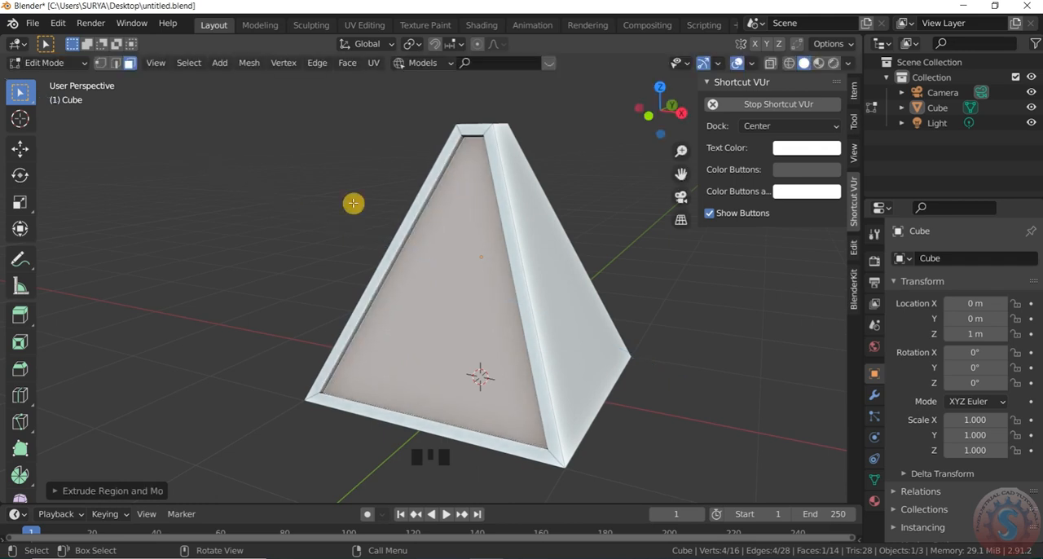
pyautogui.click(354, 205)
# - Extrude the pyramid's small top face inward by about 0.02 m and scale it to about 0.78
pyautogui.scroll(-1, 372, 282)
pyautogui.scroll(1, 609, 184)
pyautogui.moveTo(669, 107); pyautogui.dragTo(667, 143)
pyautogui.scroll(8, 410, 204)
pyautogui.scroll(-2, 409, 204)
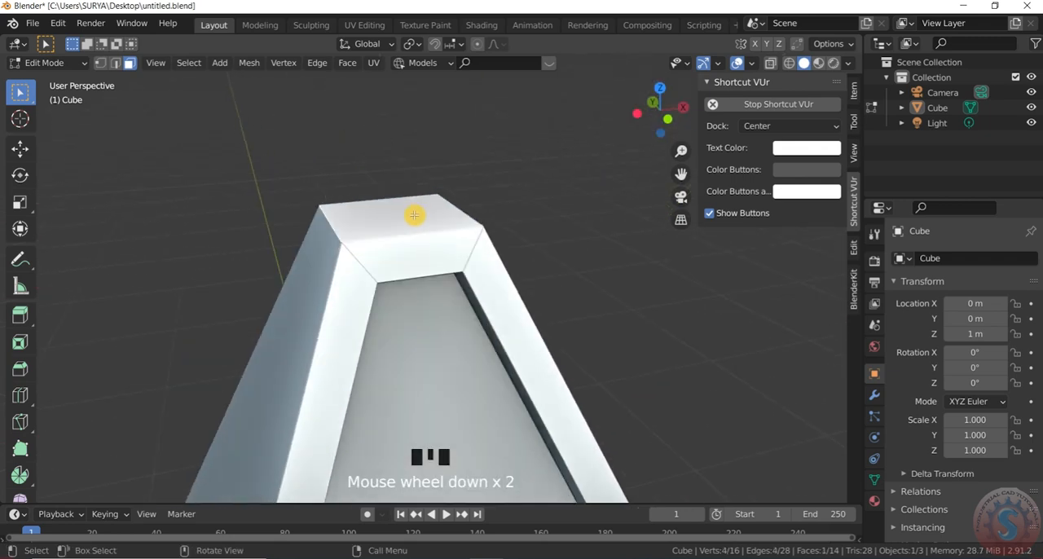
pyautogui.scroll(1, 412, 214)
pyautogui.press('e')
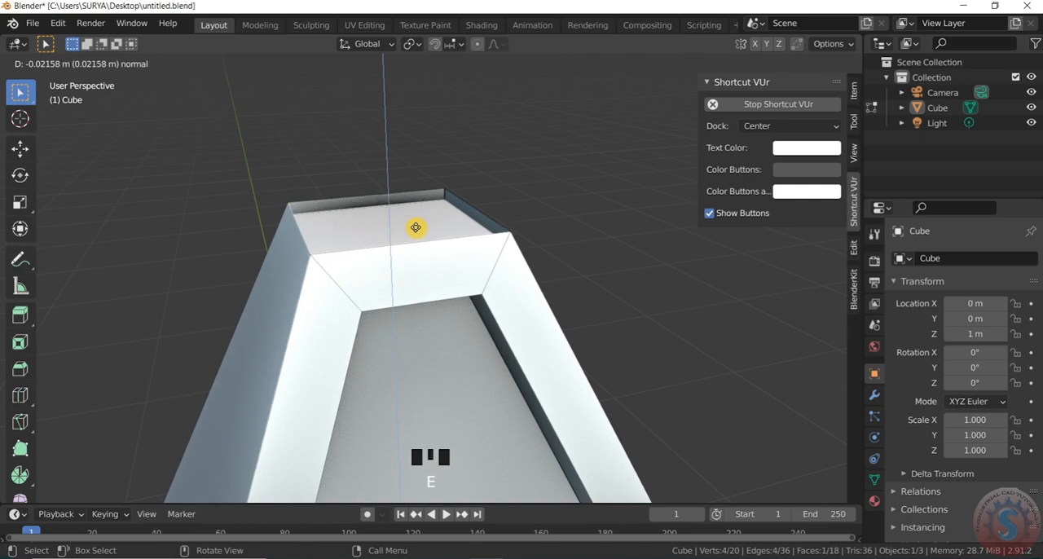
pyautogui.click(415, 224)
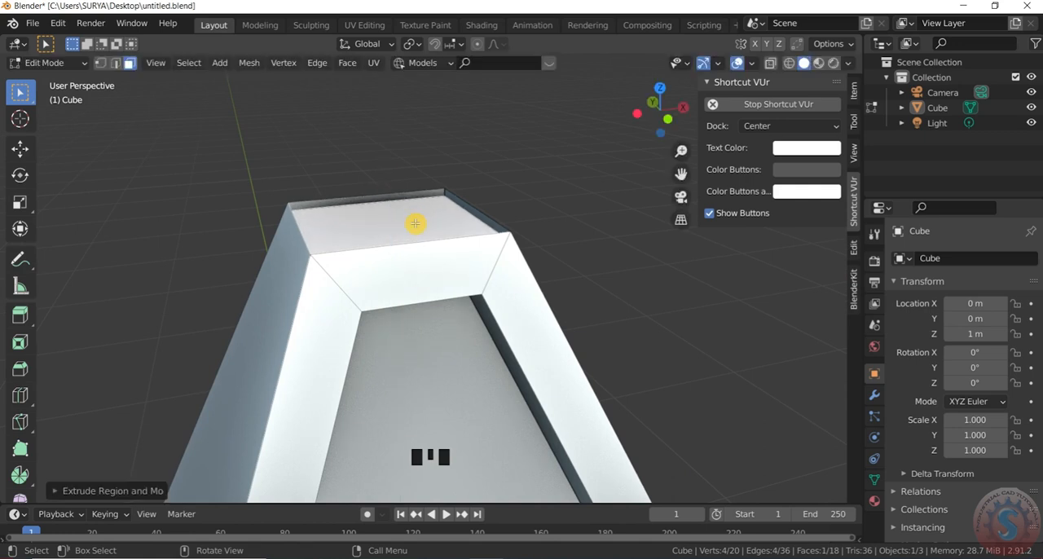
pyautogui.press('s')
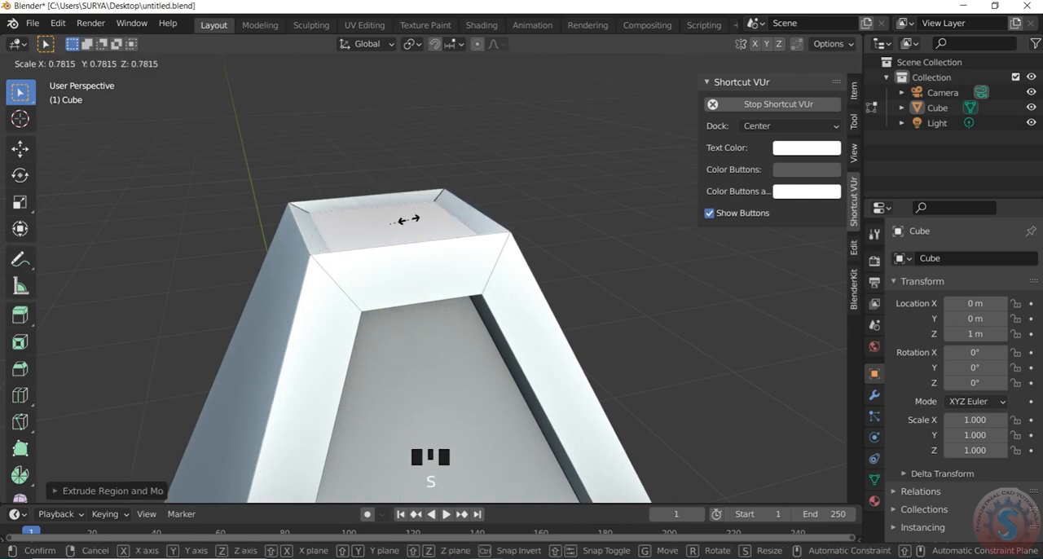
pyautogui.click(405, 220)
# - Inset the adjacent plain side face and extrude it inward by about 0.02 m to make a second recessed panel
pyautogui.scroll(-2, 578, 186)
pyautogui.moveTo(658, 110); pyautogui.dragTo(572, 128)
pyautogui.scroll(-4, 572, 128)
pyautogui.scroll(2, 533, 183)
pyautogui.scroll(-2, 428, 196)
pyautogui.scroll(1, 440, 218)
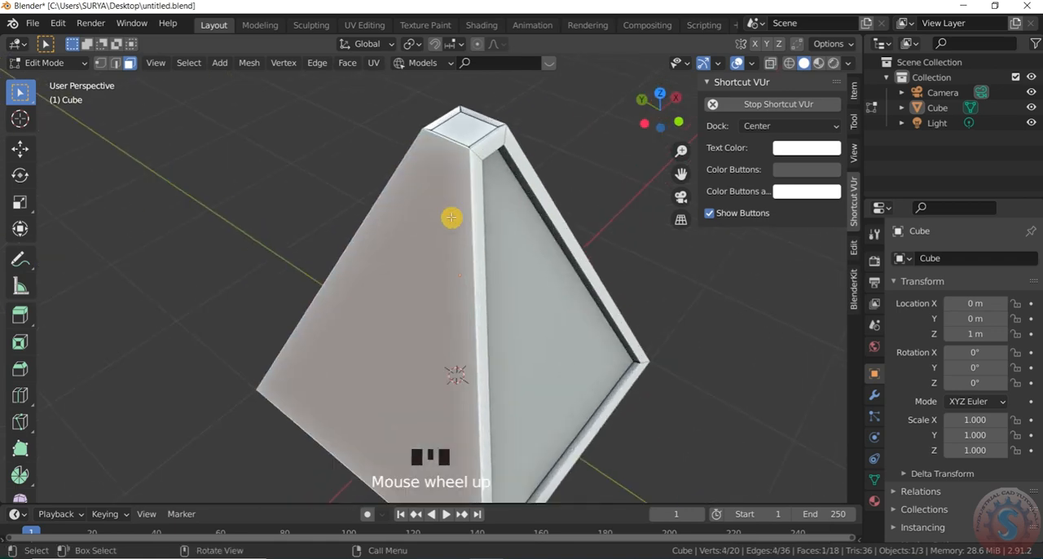
pyautogui.press('i')
pyautogui.press('Escape')
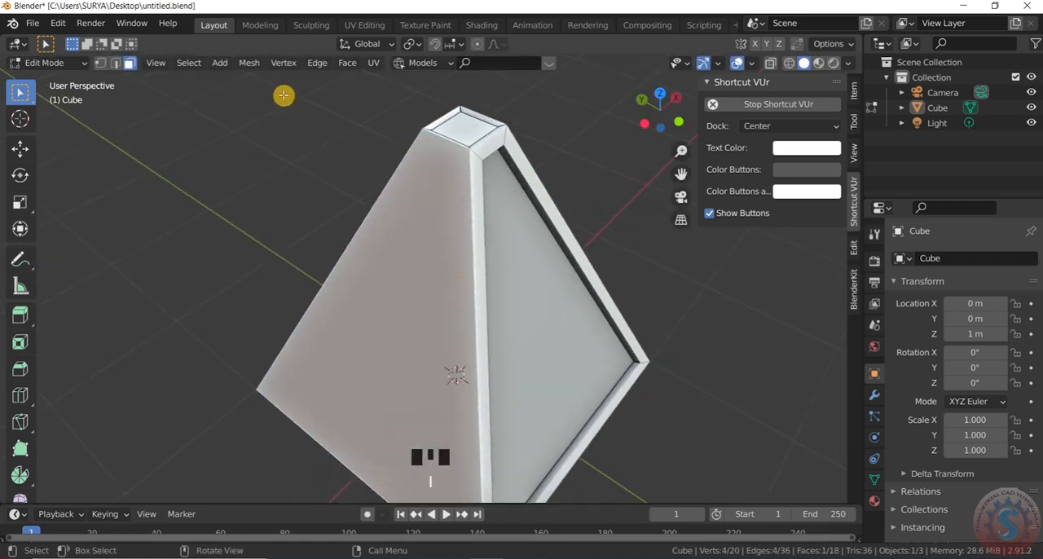
pyautogui.press('i')
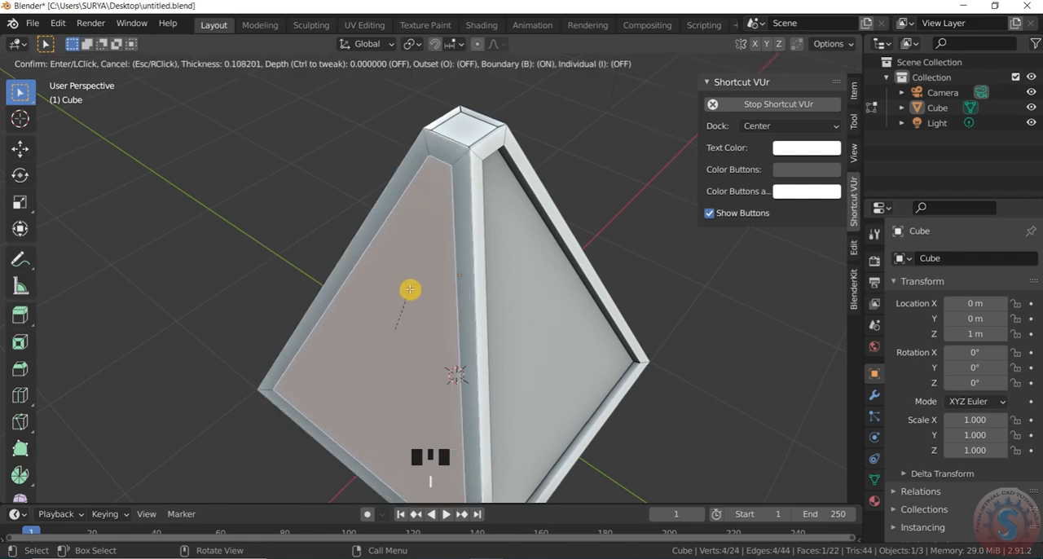
pyautogui.click(414, 279)
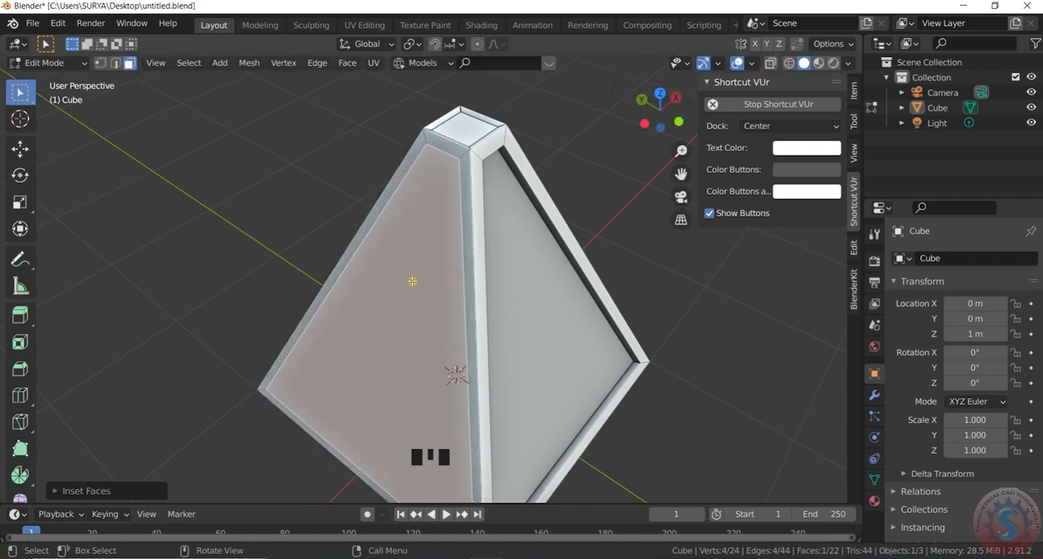
pyautogui.press('e')
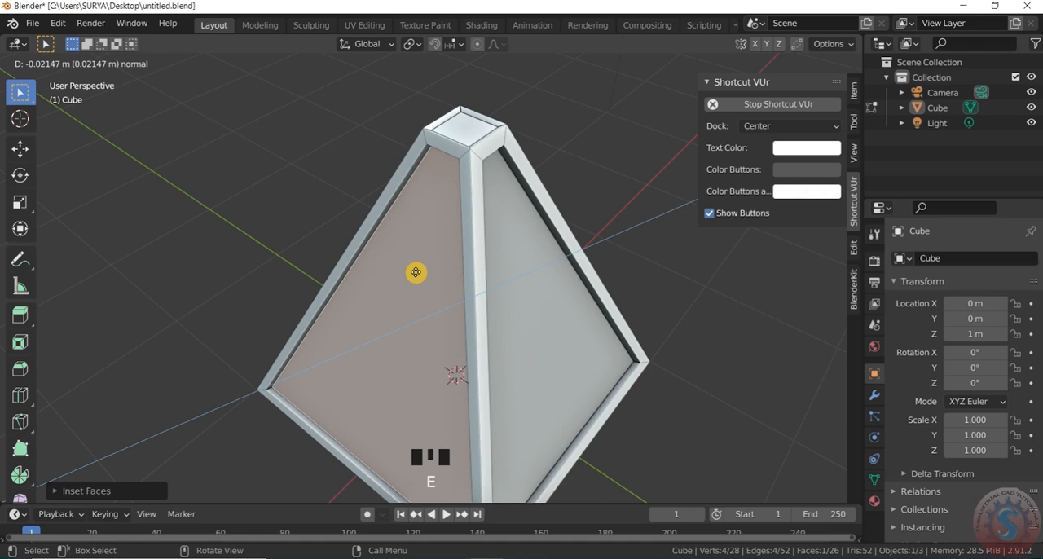
pyautogui.click(415, 272)
# - Inset the third sloped side face and extrude it slightly inward to form a matching recessed panel
pyautogui.scroll(-3, 415, 272)
pyautogui.moveTo(645, 113); pyautogui.dragTo(538, 294)
pyautogui.scroll(1, 438, 342)
pyautogui.press('i')
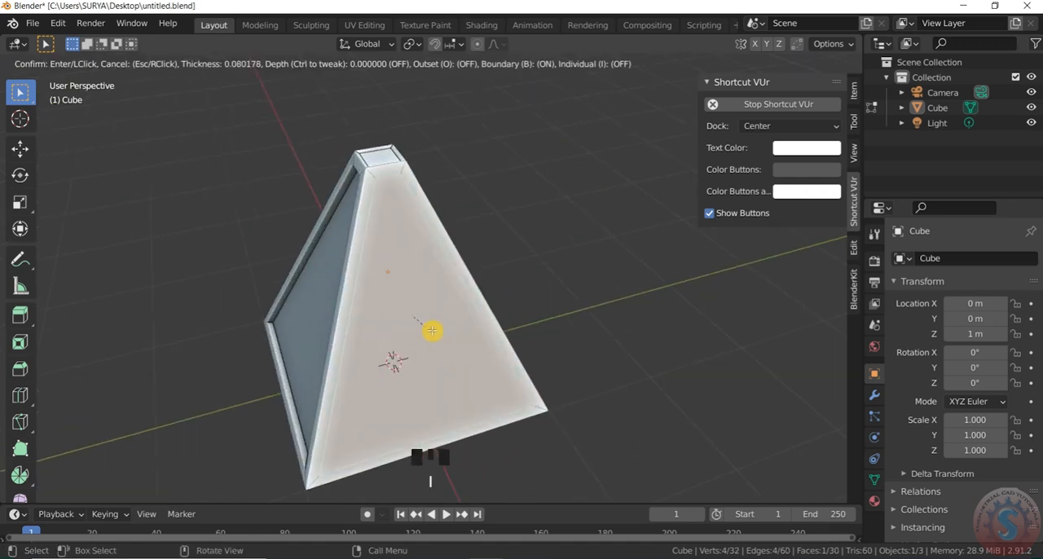
pyautogui.click(441, 314)
pyautogui.press('e')
pyautogui.click(437, 313)
# - Inset the last plain side face, extrude it slightly inward as the fourth recessed panel, and clear the selection
pyautogui.scroll(-1, 438, 313)
pyautogui.moveTo(670, 119); pyautogui.dragTo(545, 155)
pyautogui.click(572, 342)
pyautogui.press('i')
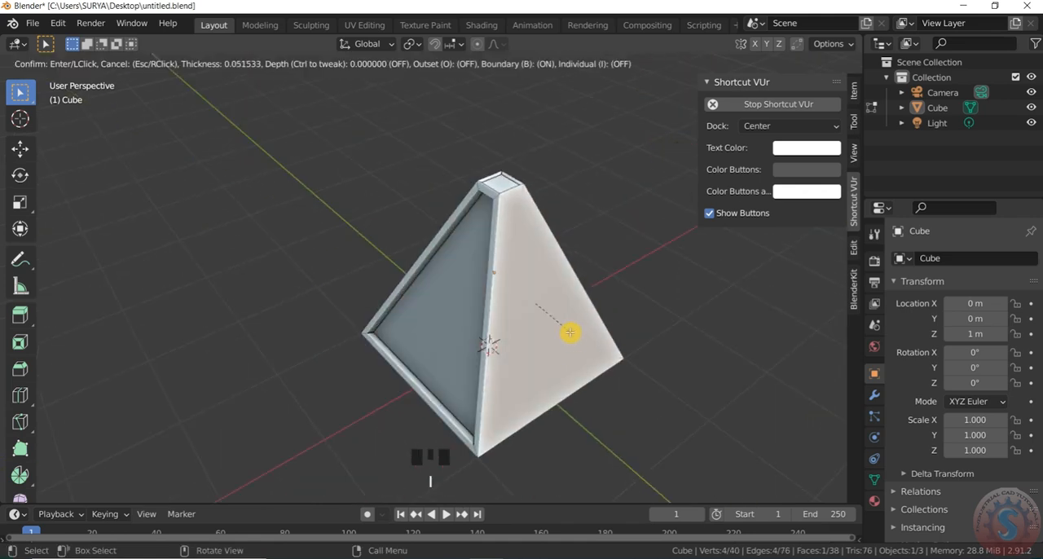
pyautogui.click(574, 328)
pyautogui.press('e')
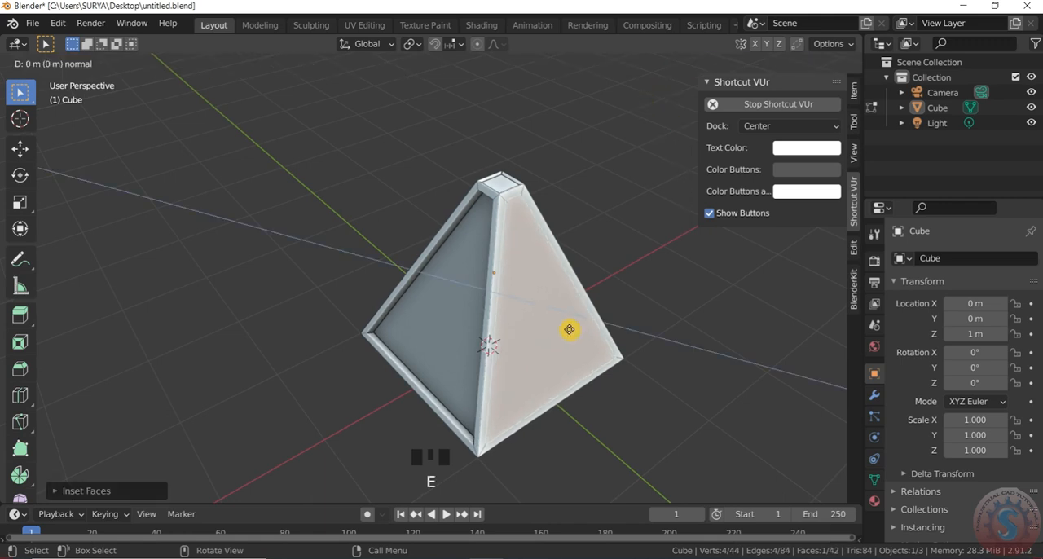
pyautogui.click(568, 327)
pyautogui.click(642, 314)
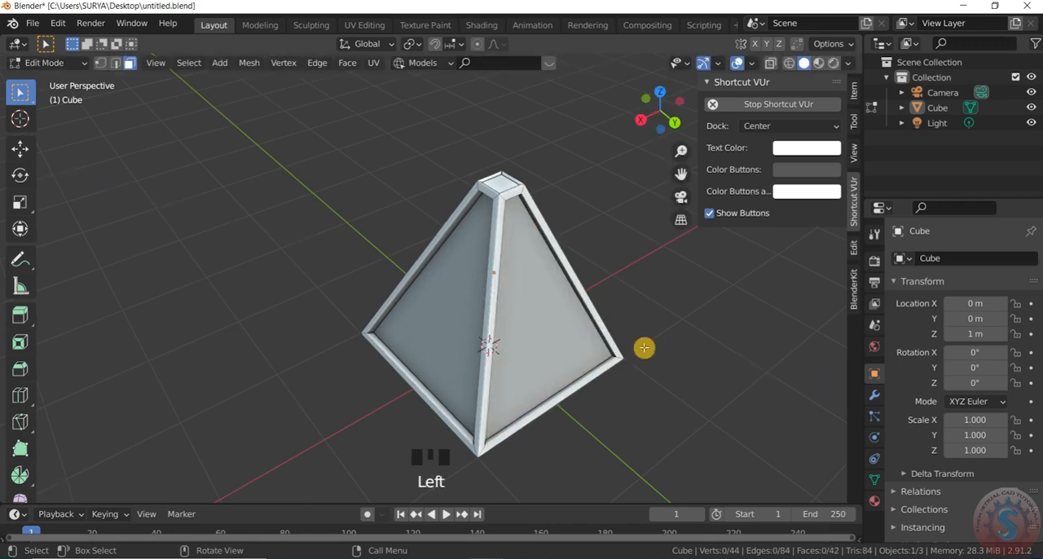
# - Inset the recessed small face at the pyramid's apex to leave a small square in its centre
pyautogui.scroll(2, 518, 182)
pyautogui.moveTo(673, 114); pyautogui.dragTo(622, 151)
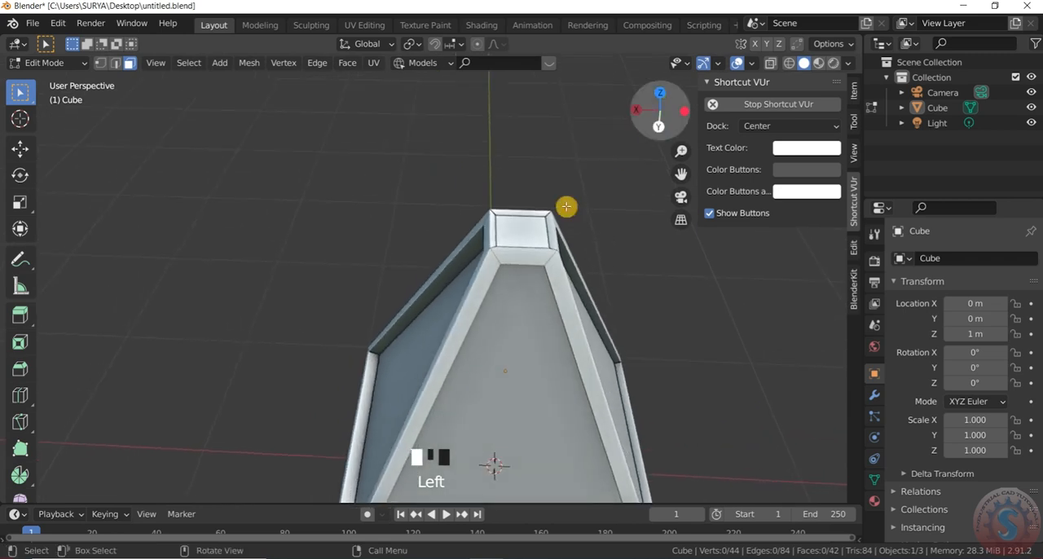
pyautogui.scroll(1, 532, 227)
pyautogui.scroll(-2, 547, 234)
pyautogui.scroll(2, 504, 255)
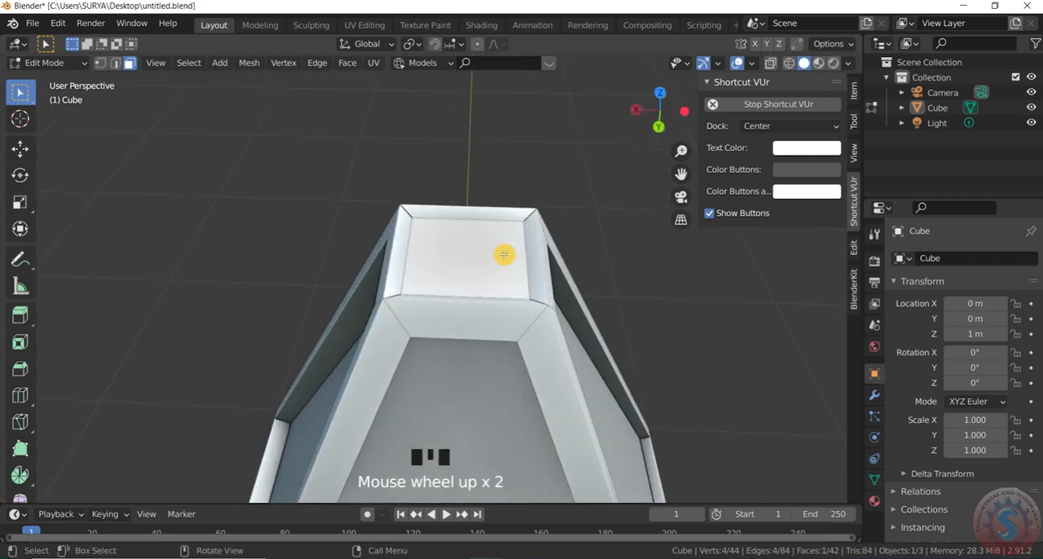
pyautogui.press('i')
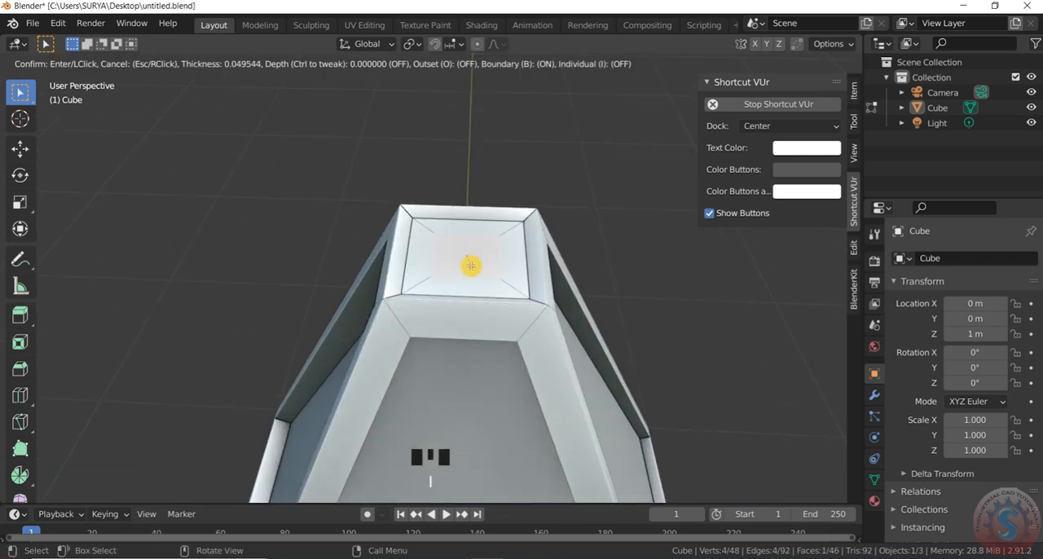
pyautogui.click(465, 255)
# - Extrude the small central square of the apex inward by about 0.01 m and clear the selection
pyautogui.scroll(2, 465, 255)
pyautogui.scroll(-2, 469, 266)
pyautogui.press('e')
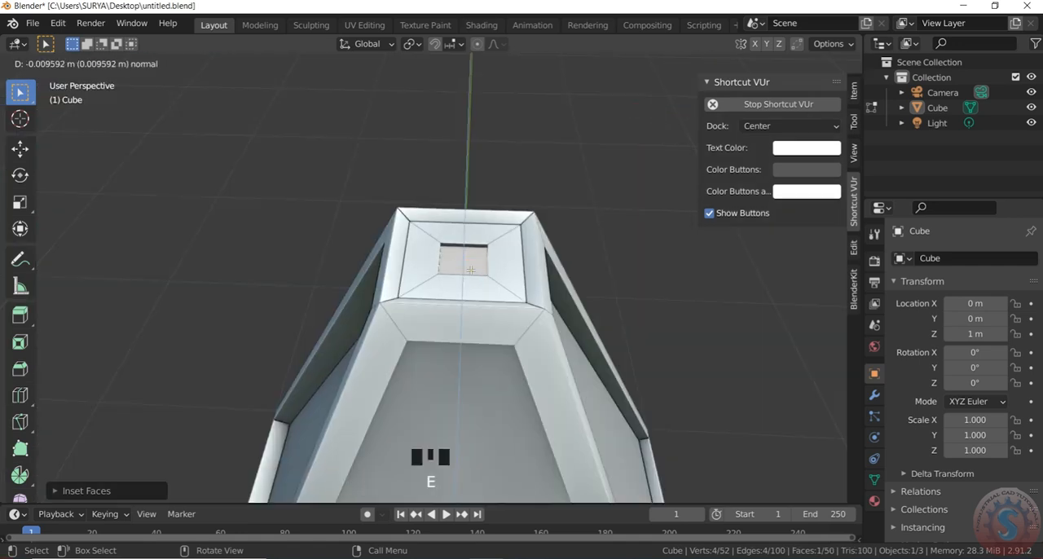
pyautogui.click(470, 270)
pyautogui.click(518, 165)
pyautogui.scroll(-3, 527, 181)
pyautogui.moveTo(655, 118); pyautogui.dragTo(691, 93)
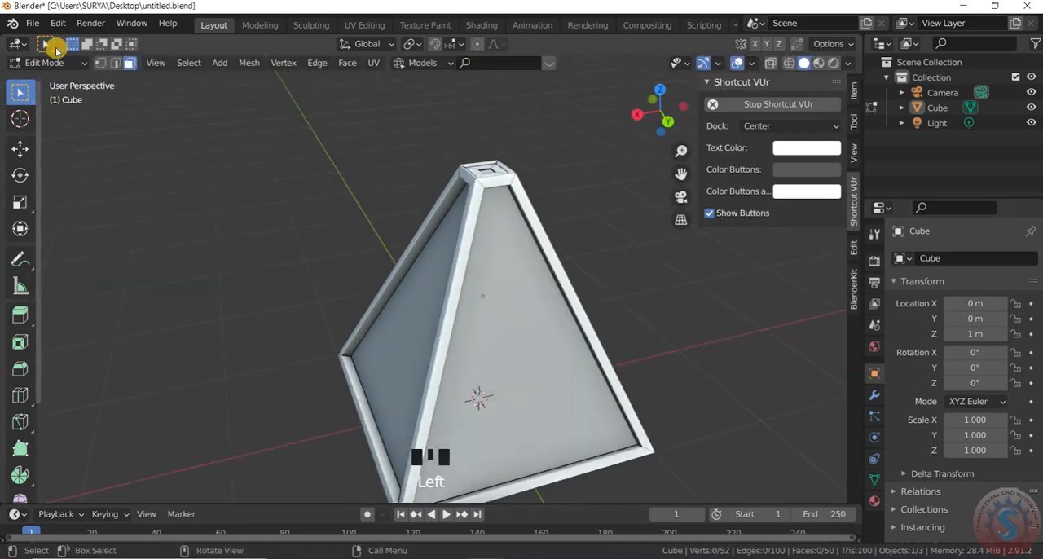
# - Switch the pyramid to Object Mode and save the file
pyautogui.moveTo(54, 70); pyautogui.dragTo(71, 89)
pyautogui.scroll(-2, 538, 212)
pyautogui.moveTo(659, 110); pyautogui.dragTo(626, 158)
pyautogui.scroll(-2, 474, 255)
pyautogui.scroll(2, 473, 255)
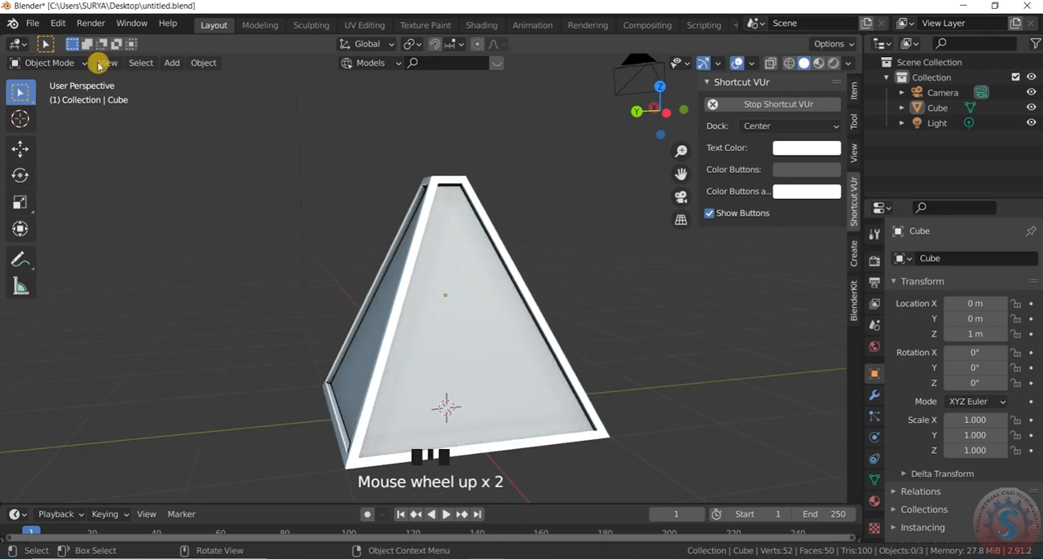
pyautogui.click(33, 22)
pyautogui.click(66, 124)
pyautogui.moveTo(653, 109); pyautogui.dragTo(657, 116)
pyautogui.scroll(-1, 475, 218)
pyautogui.scroll(2, 482, 215)
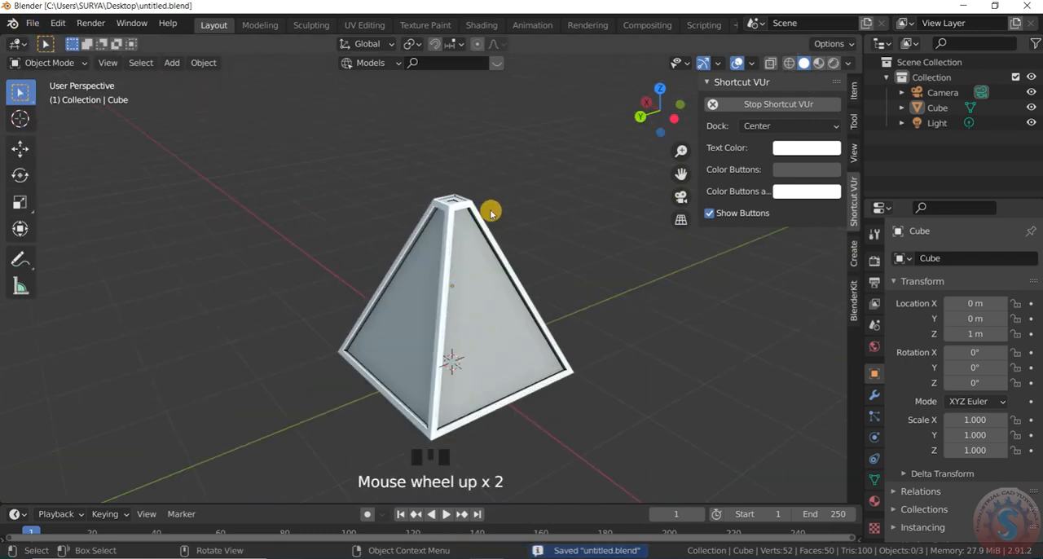
pyautogui.scroll(-2, 481, 159)
pyautogui.scroll(2, 472, 135)
pyautogui.scroll(-3, 435, 139)
pyautogui.scroll(2, 445, 128)
# - Add a Diamond mesh to the scene
pyautogui.hotkey('shift', 'a')
pyautogui.moveTo(445, 139)
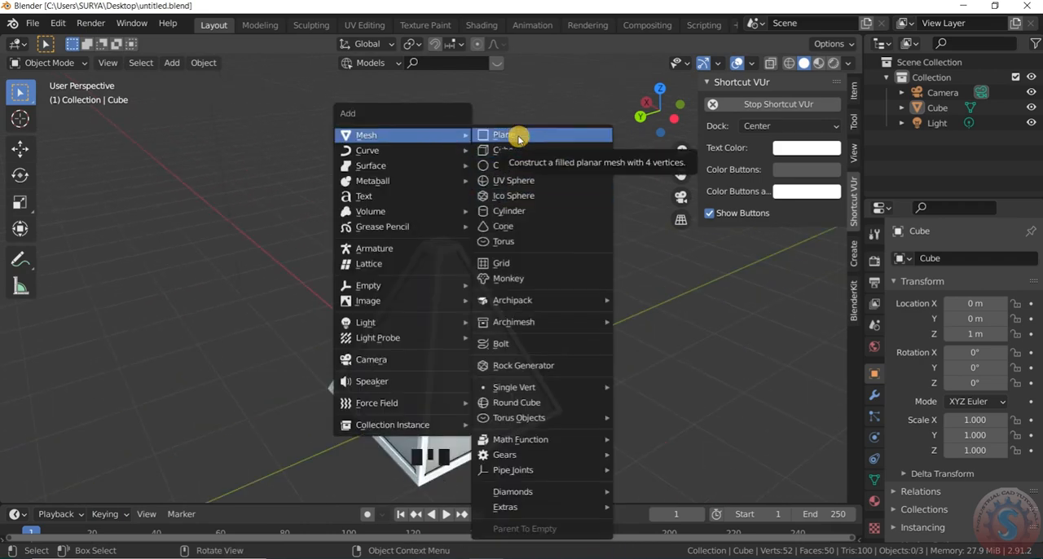
pyautogui.hotkey('shift', 'a')
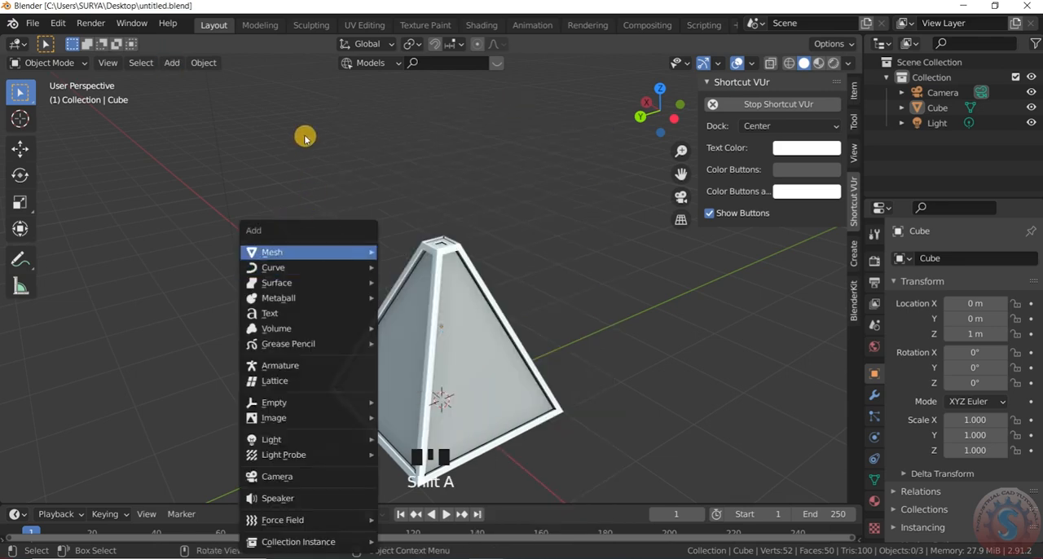
pyautogui.hotkey('shift', 'a')
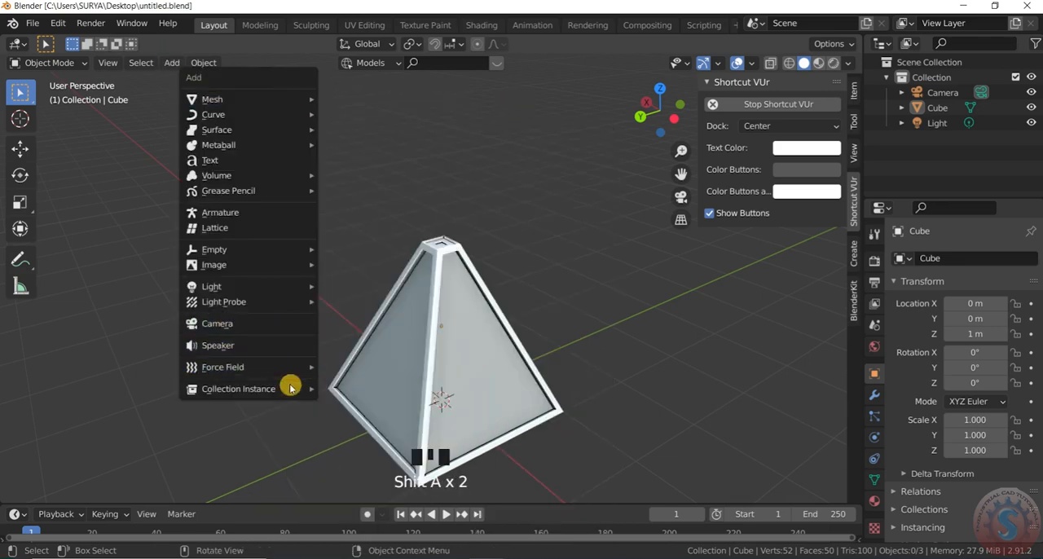
pyautogui.moveTo(282, 102)
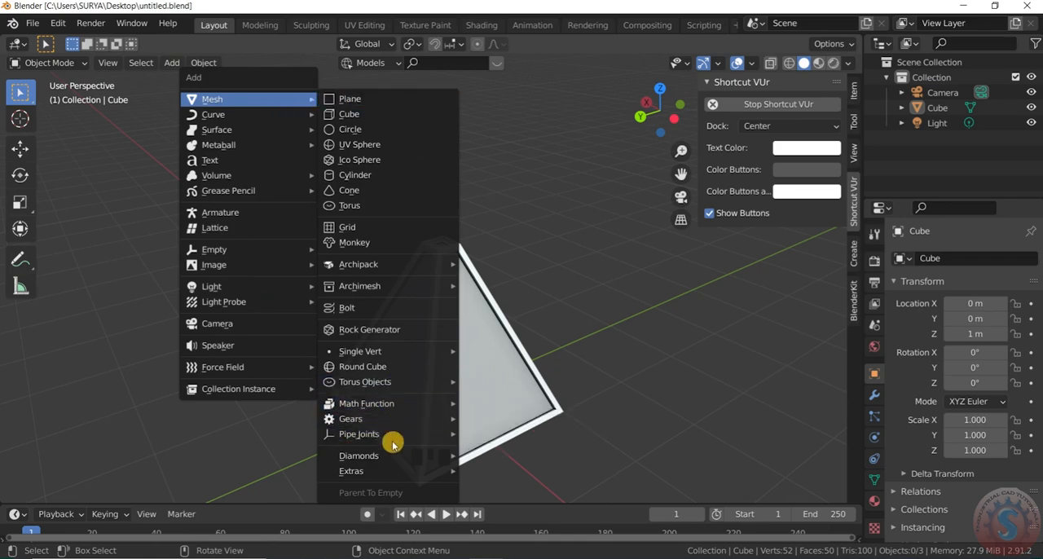
pyautogui.moveTo(392, 455)
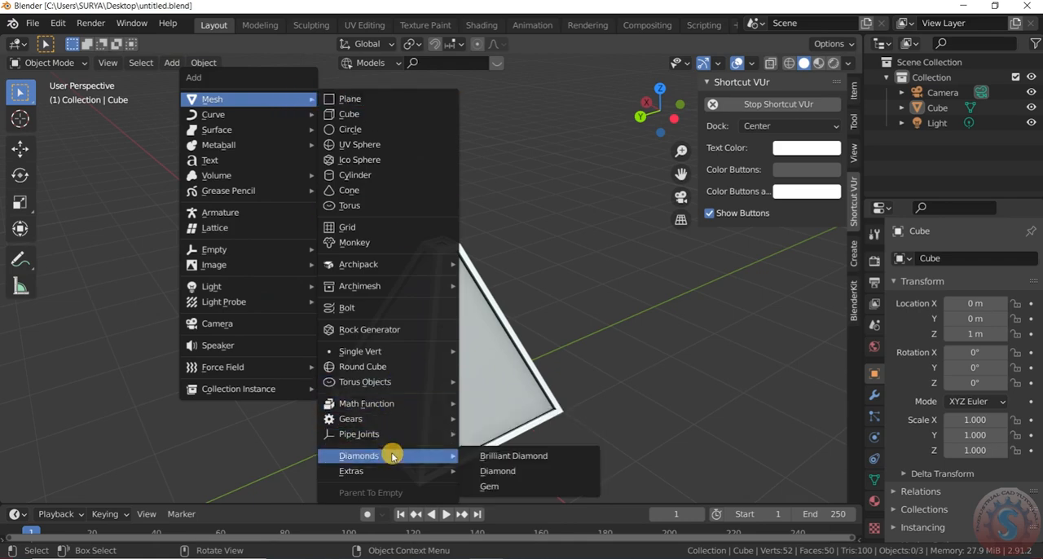
pyautogui.click(505, 474)
# - Raise the diamond along Z to about 3.11 m and scale it uniformly to about 0.197
pyautogui.scroll(-4, 473, 368)
pyautogui.scroll(-2, 475, 383)
pyautogui.press('g')
pyautogui.press('z')
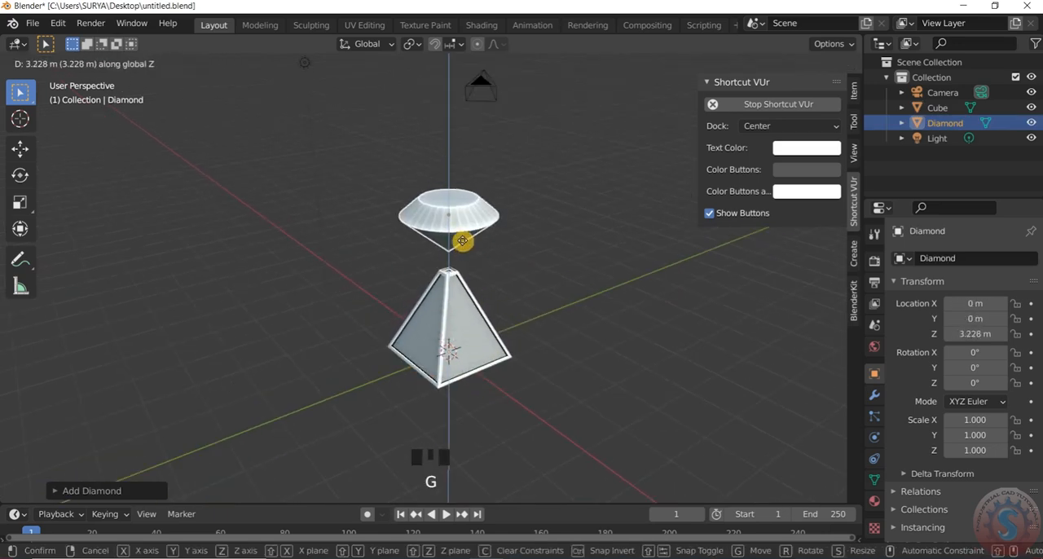
pyautogui.click(463, 246)
pyautogui.scroll(4, 462, 236)
pyautogui.press('s')
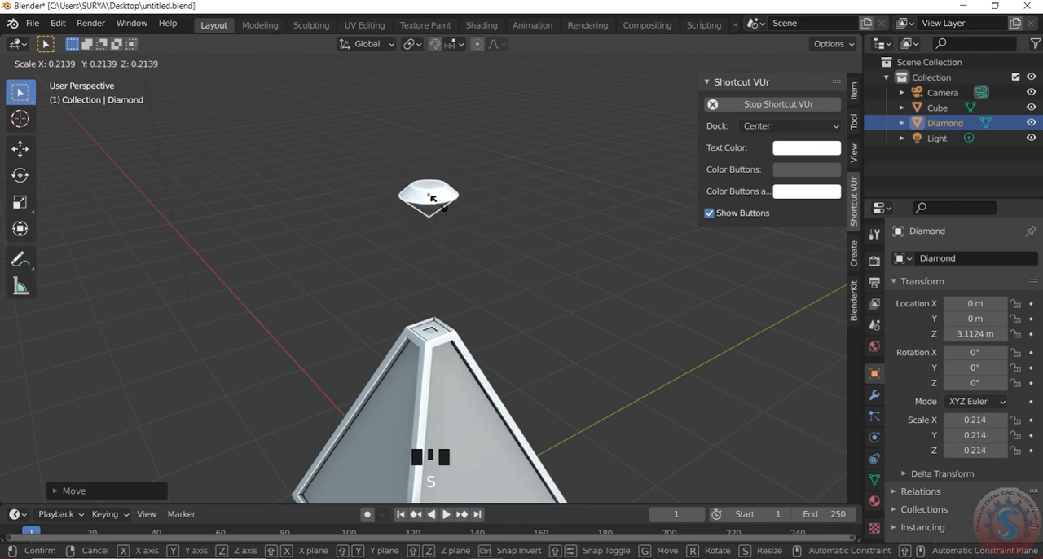
pyautogui.click(420, 204)
pyautogui.scroll(2, 443, 239)
# - Lower the diamond along Z to about 2.12 m so it sits on the pyramid's apex
pyautogui.press('g')
pyautogui.press('z')
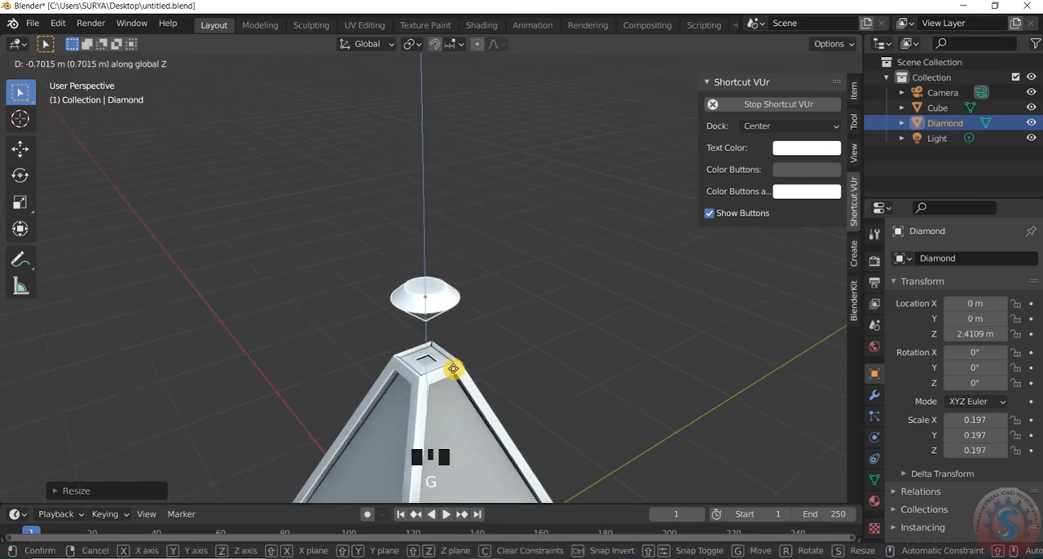
pyautogui.click(459, 401)
pyautogui.scroll(-3, 490, 359)
pyautogui.scroll(2, 490, 359)
pyautogui.moveTo(645, 129); pyautogui.dragTo(647, 112)
pyautogui.scroll(-1, 466, 326)
pyautogui.click(487, 334)
pyautogui.scroll(1, 490, 337)
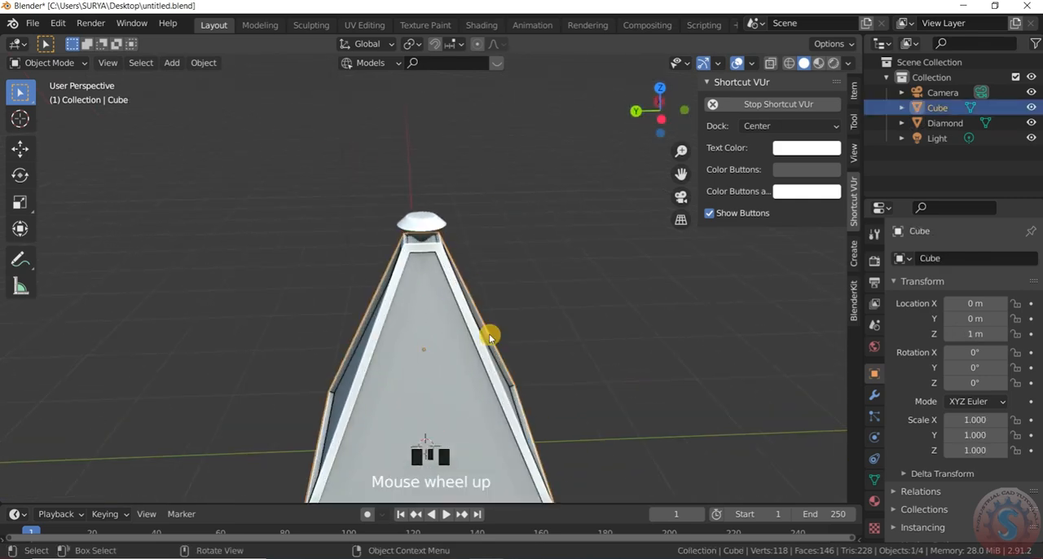
pyautogui.press('s')
pyautogui.press('y')
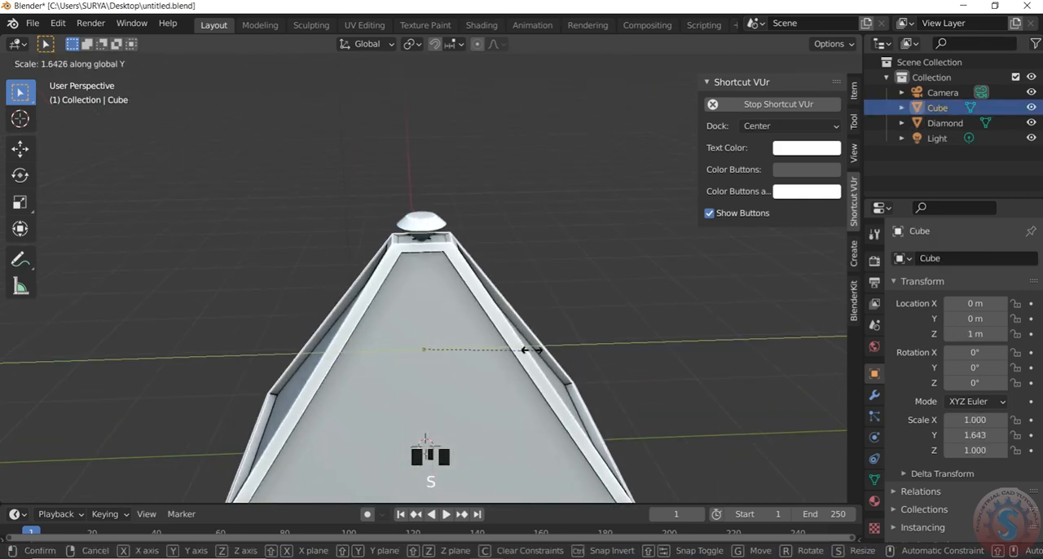
pyautogui.rightClick(519, 347)
pyautogui.scroll(-2, 520, 344)
pyautogui.scroll(5, 456, 246)
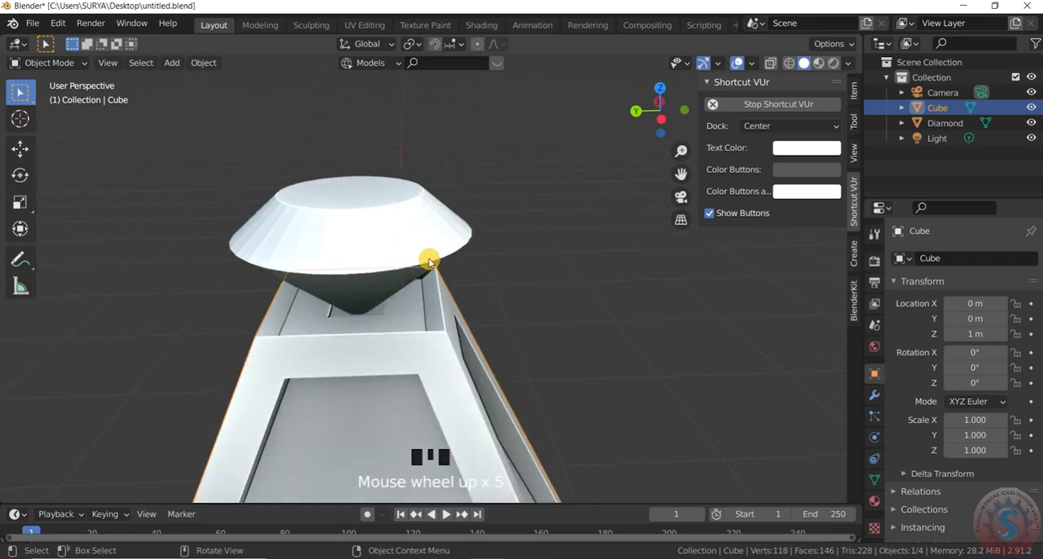
pyautogui.press('s')
pyautogui.rightClick(499, 272)
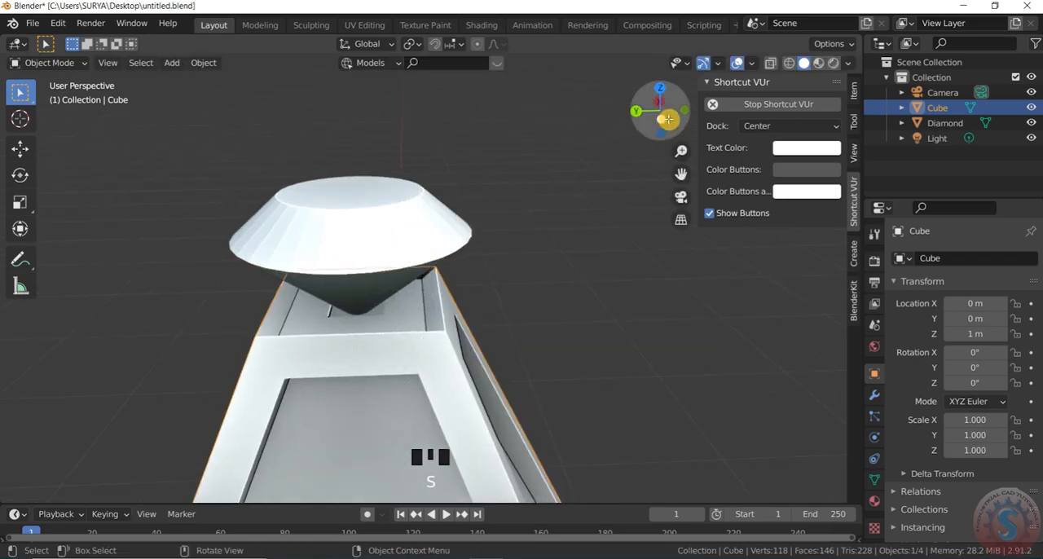
# - Scale the diamond on the apex down uniformly to a scale of about 0.110
pyautogui.click(596, 252)
pyautogui.click(374, 272)
pyautogui.scroll(4, 371, 277)
pyautogui.press('s')
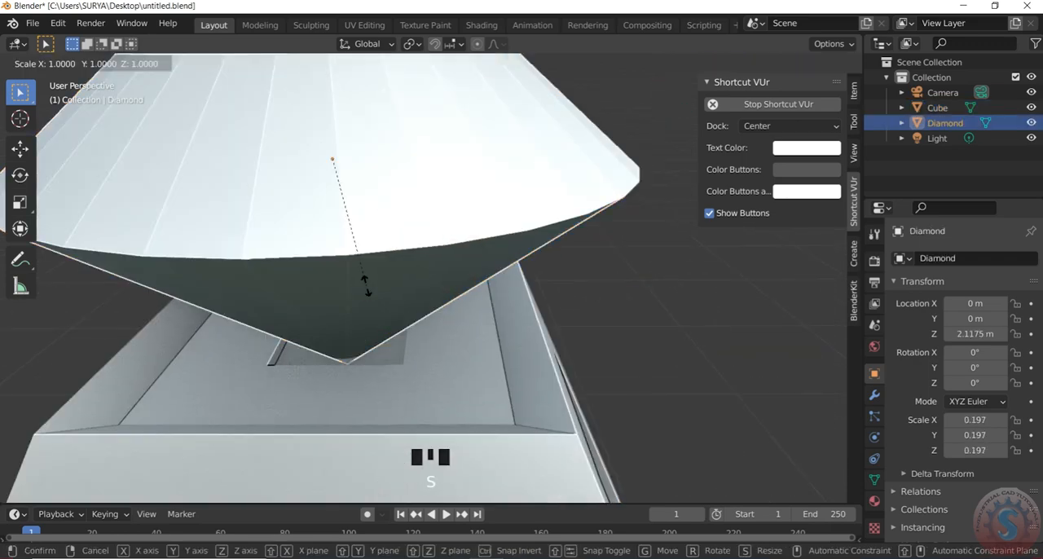
pyautogui.click(368, 246)
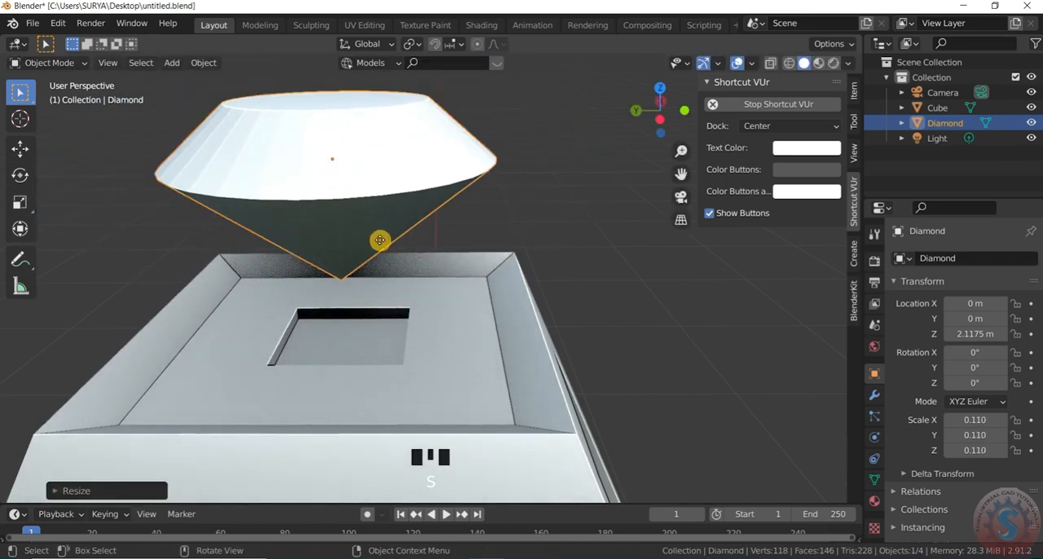
# - Lower the diamond along Z so its tip sits in the square socket at the pyramid's apex
pyautogui.press('g')
pyautogui.press('z')
pyautogui.click(372, 342)
pyautogui.scroll(-2, 646, 111)
pyautogui.moveTo(645, 111); pyautogui.dragTo(580, 114)
pyautogui.click(596, 257)
pyautogui.scroll(-2, 368, 307)
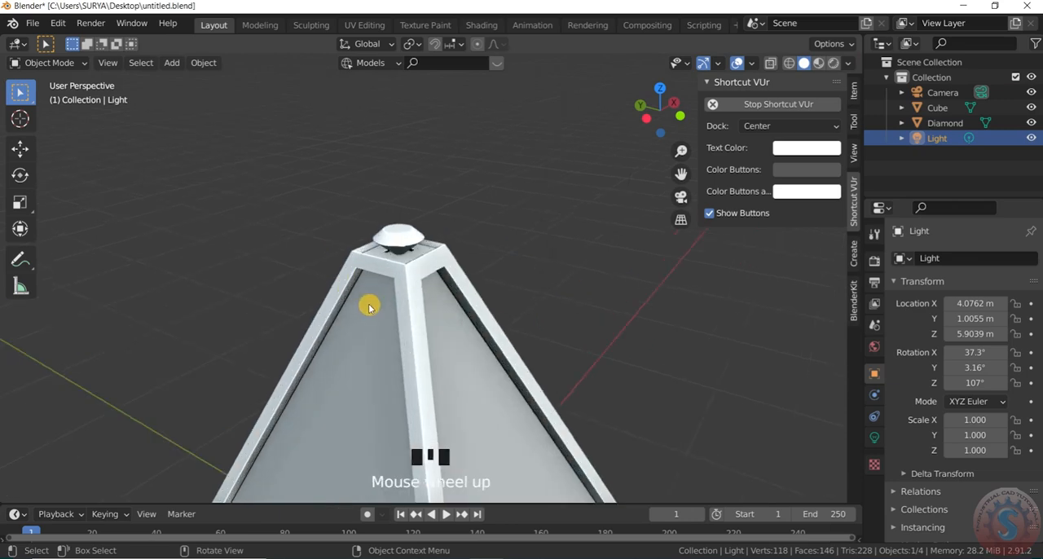
# - Save the file with the diamond in place
pyautogui.click(33, 22)
pyautogui.click(65, 134)
pyautogui.scroll(-3, 465, 242)
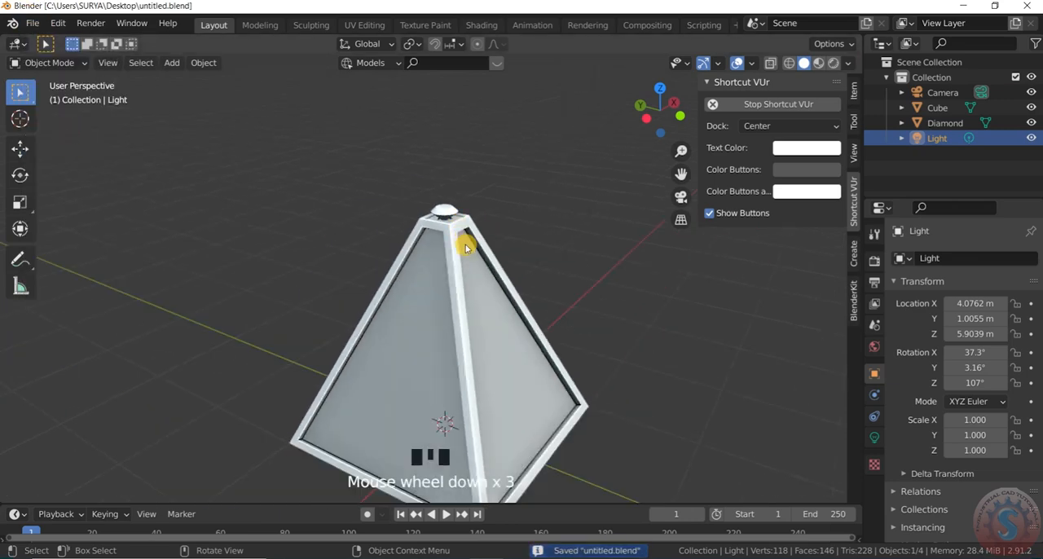
pyautogui.scroll(2, 464, 241)
pyautogui.moveTo(658, 96); pyautogui.dragTo(656, 105)
pyautogui.scroll(3, 477, 263)
pyautogui.scroll(-2, 477, 263)
pyautogui.scroll(2, 475, 254)
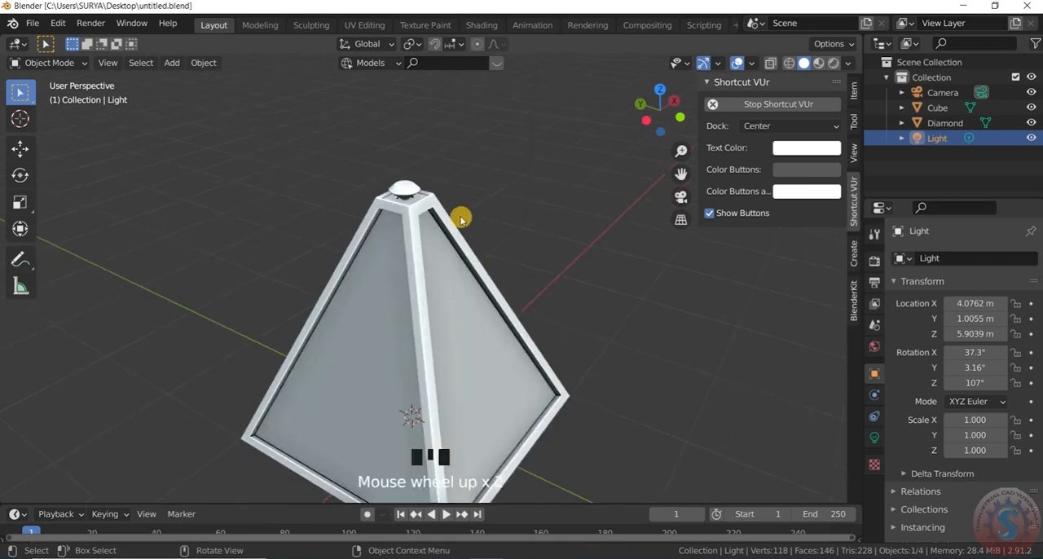
pyautogui.scroll(2, 468, 224)
pyautogui.scroll(-1, 420, 194)
# - Add a second cube mesh to the scene
pyautogui.hotkey('shift', 'a')
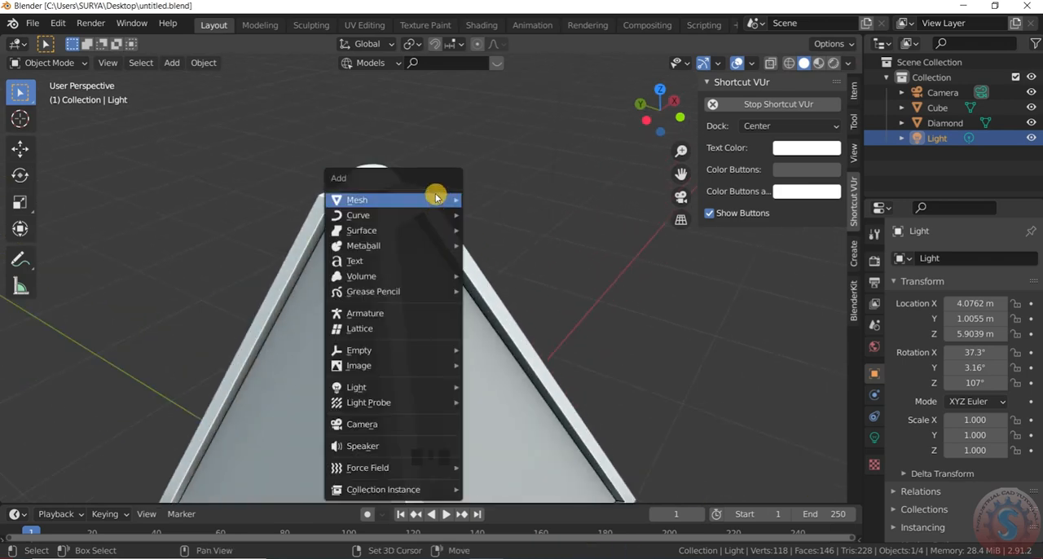
pyautogui.moveTo(438, 200)
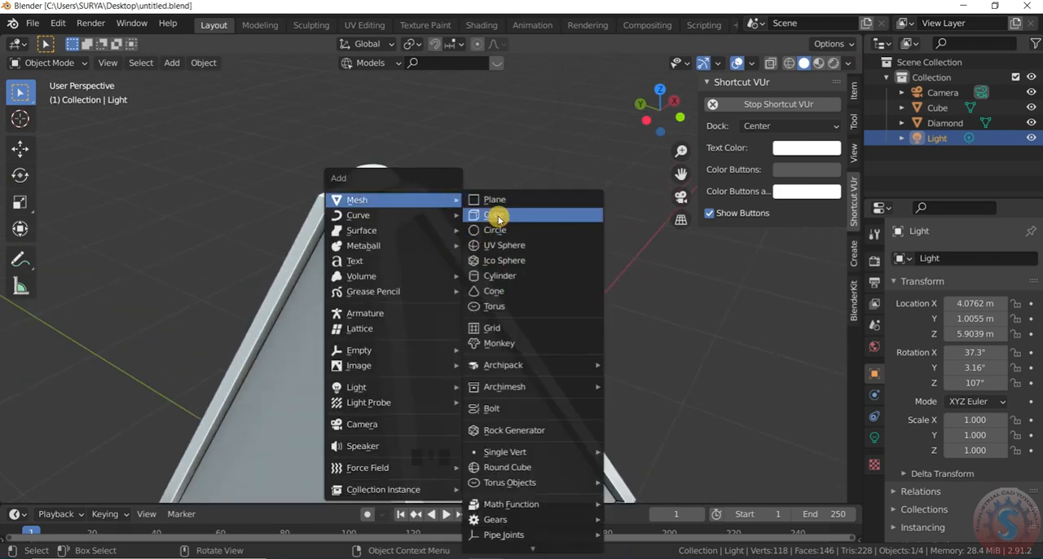
pyautogui.click(497, 215)
pyautogui.scroll(-4, 465, 343)
pyautogui.press('g')
pyautogui.press('z')
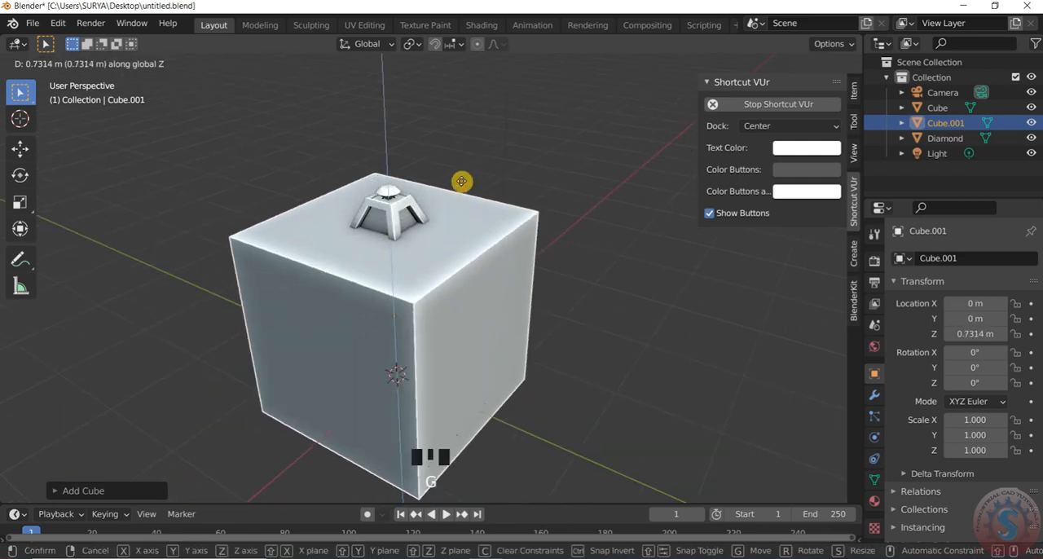
pyautogui.rightClick(482, 263)
# - Raise the new cube along Z to about 3.19 m and scale it uniformly to about 0.137
pyautogui.scroll(-2, 492, 319)
pyautogui.press('g')
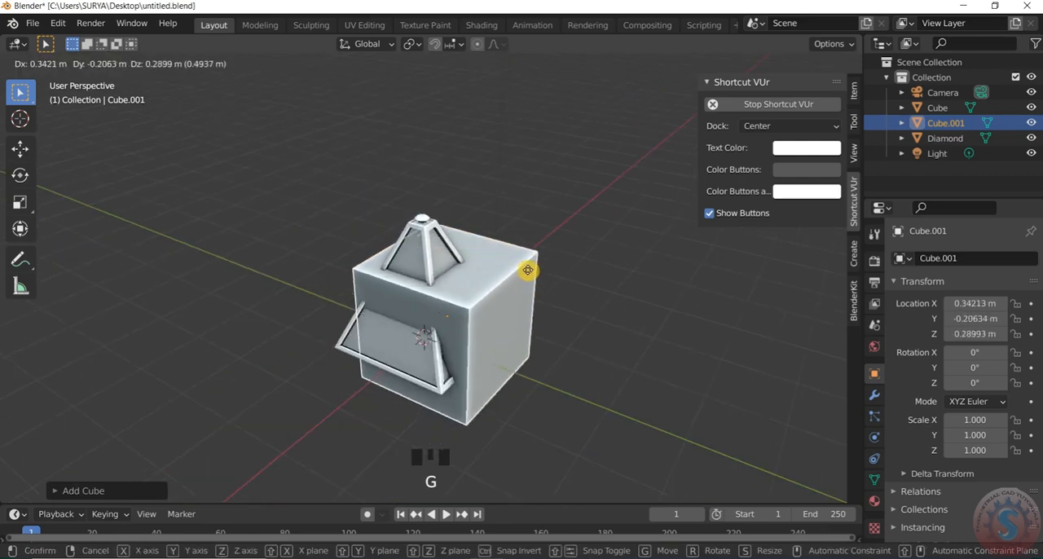
pyautogui.press('z')
pyautogui.click(485, 196)
pyautogui.press('s')
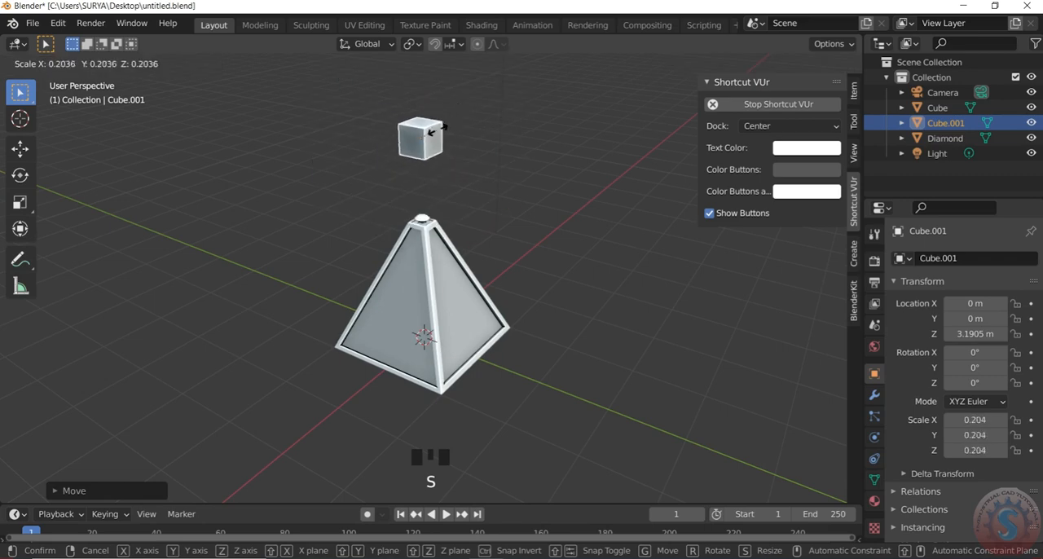
pyautogui.click(424, 136)
# - Lower the small cube along Z to about 2.23 m, just above the diamond
pyautogui.scroll(3, 408, 170)
pyautogui.press('g')
pyautogui.press('z')
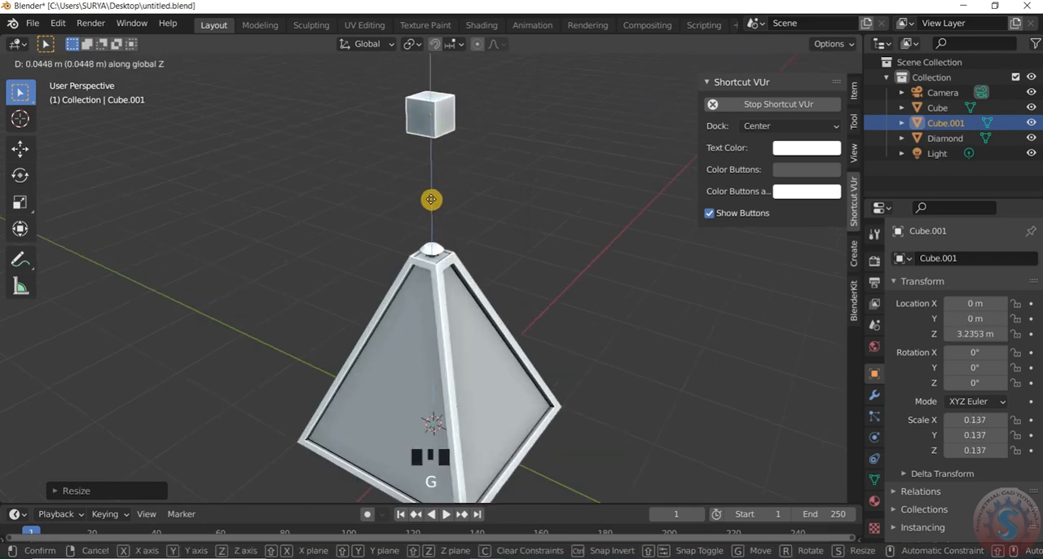
pyautogui.click(443, 287)
pyautogui.scroll(4, 420, 262)
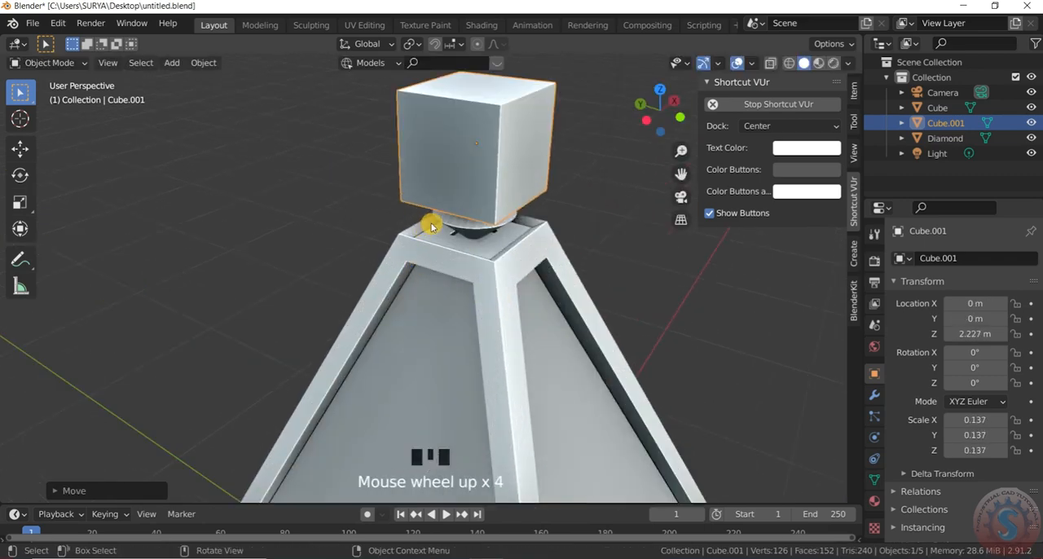
# - Delete the small cube's bottom face in Edit Mode
pyautogui.moveTo(672, 117); pyautogui.dragTo(544, 193)
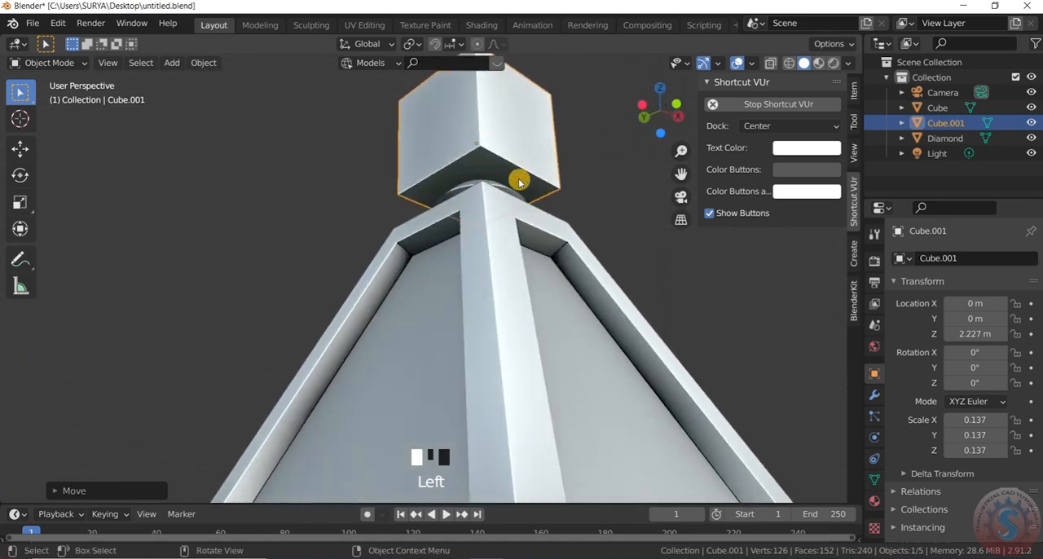
pyautogui.click(47, 96)
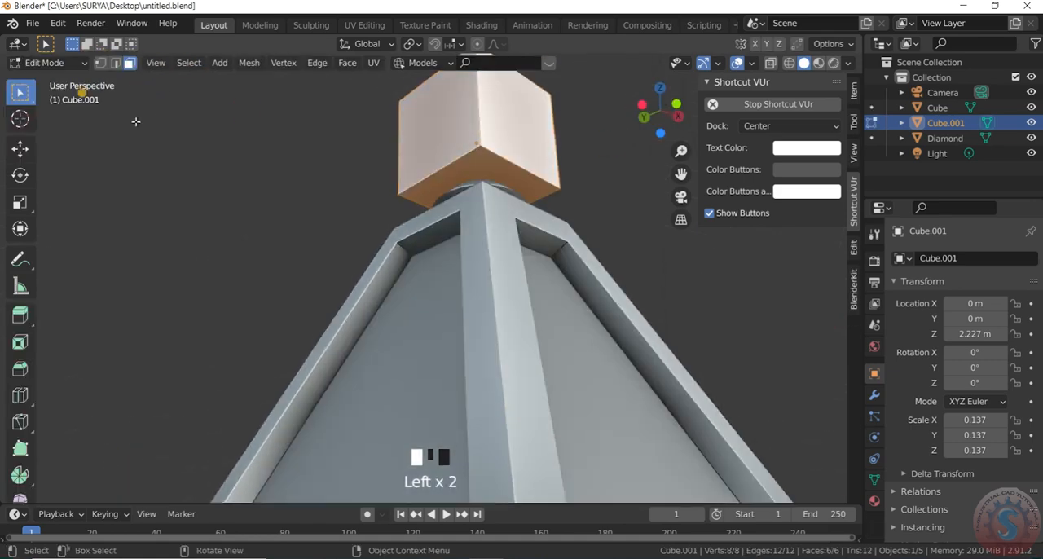
pyautogui.scroll(2, 489, 170)
pyautogui.scroll(-2, 429, 183)
pyautogui.scroll(1, 429, 184)
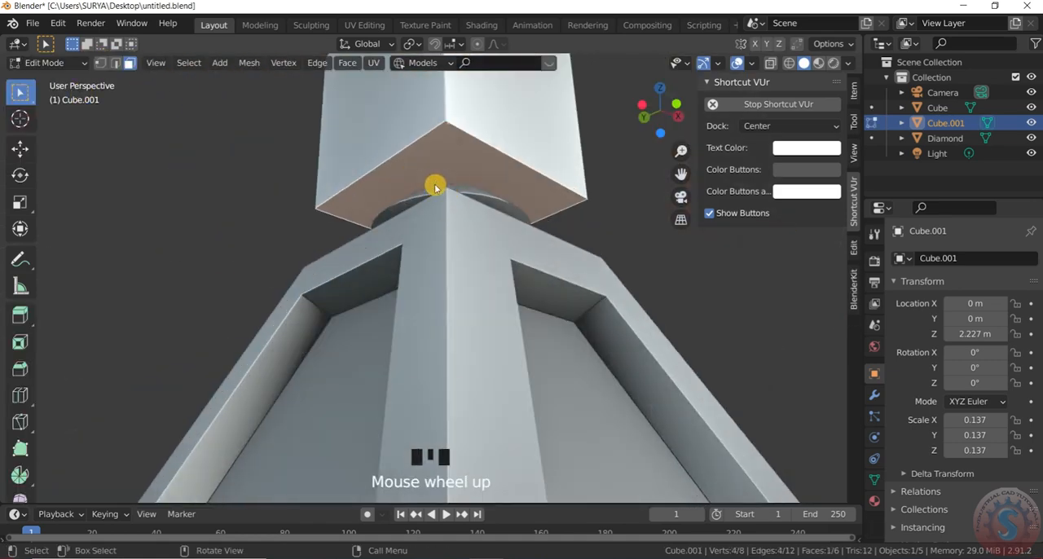
pyautogui.press('x')
pyautogui.click(431, 217)
# - Switch the bottomless small cube from Edit Mode back to Object Mode
pyautogui.scroll(-2, 632, 110)
pyautogui.moveTo(649, 112); pyautogui.dragTo(670, 148)
pyautogui.scroll(2, 394, 195)
pyautogui.click(402, 192)
pyautogui.click(49, 63)
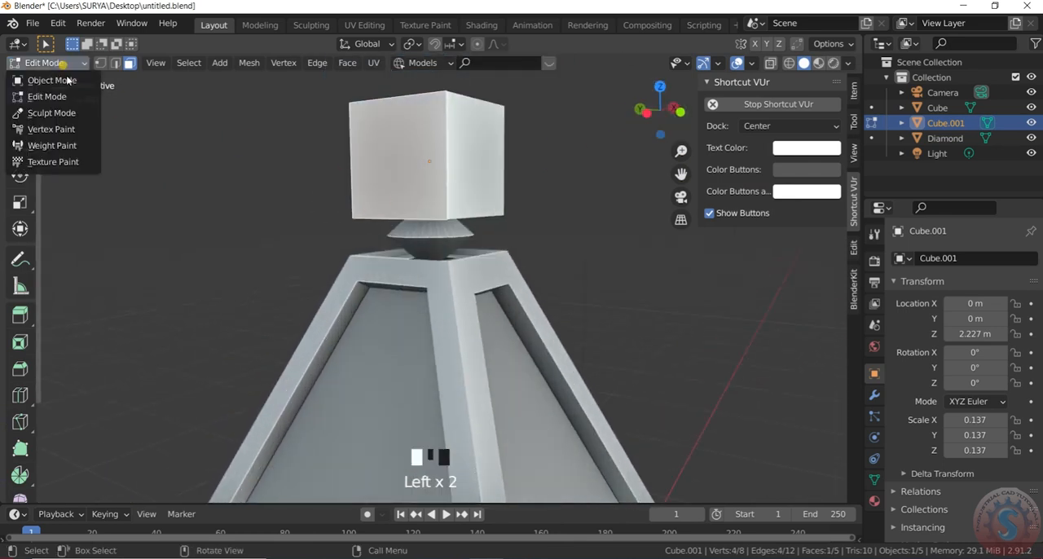
pyautogui.click(81, 81)
# - Raise the open-bottomed cube along Z to about 2.31 m, clear of the diamond
pyautogui.scroll(1, 464, 179)
pyautogui.scroll(-2, 458, 181)
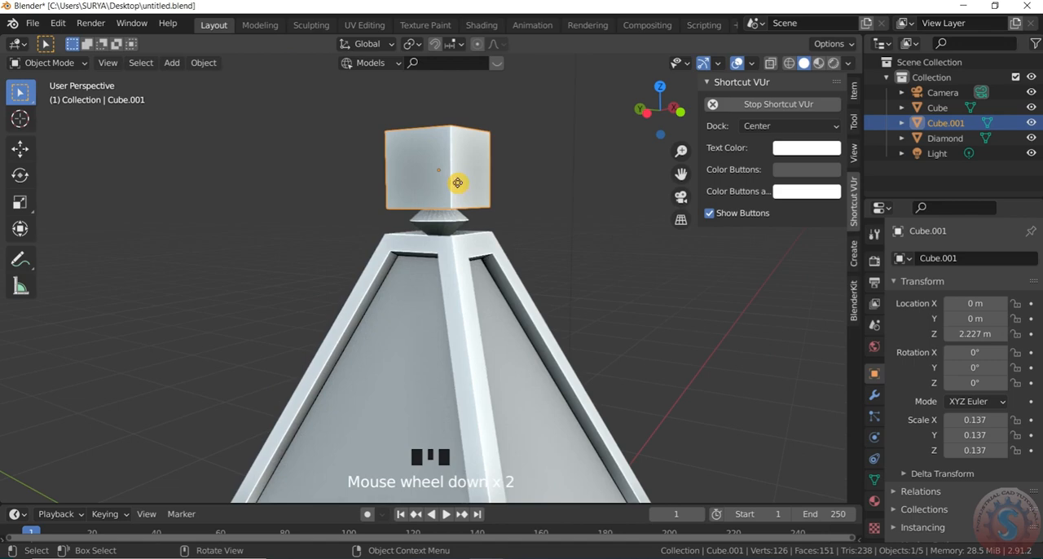
pyautogui.press('g')
pyautogui.press('z')
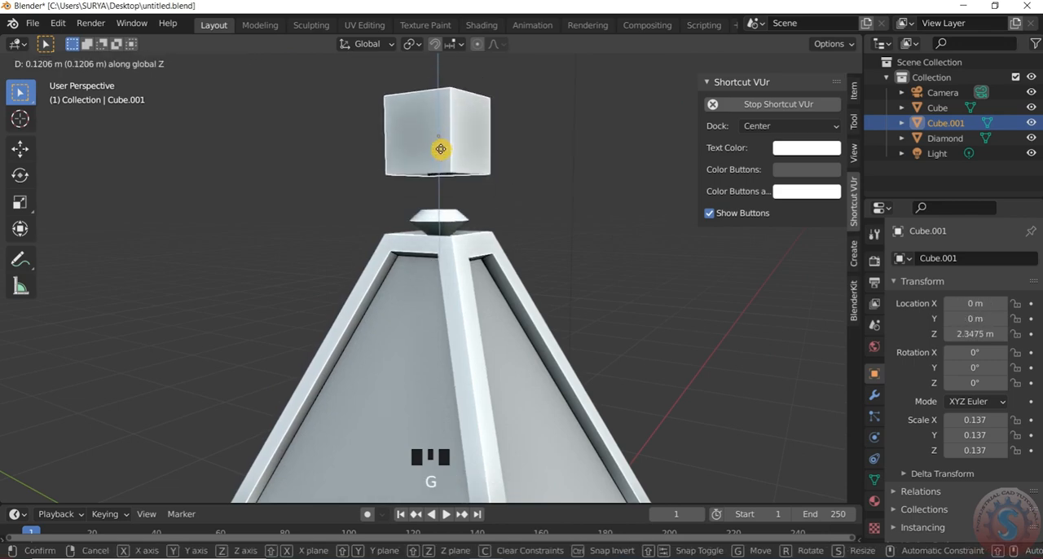
pyautogui.click(432, 153)
pyautogui.moveTo(648, 108); pyautogui.dragTo(646, 115)
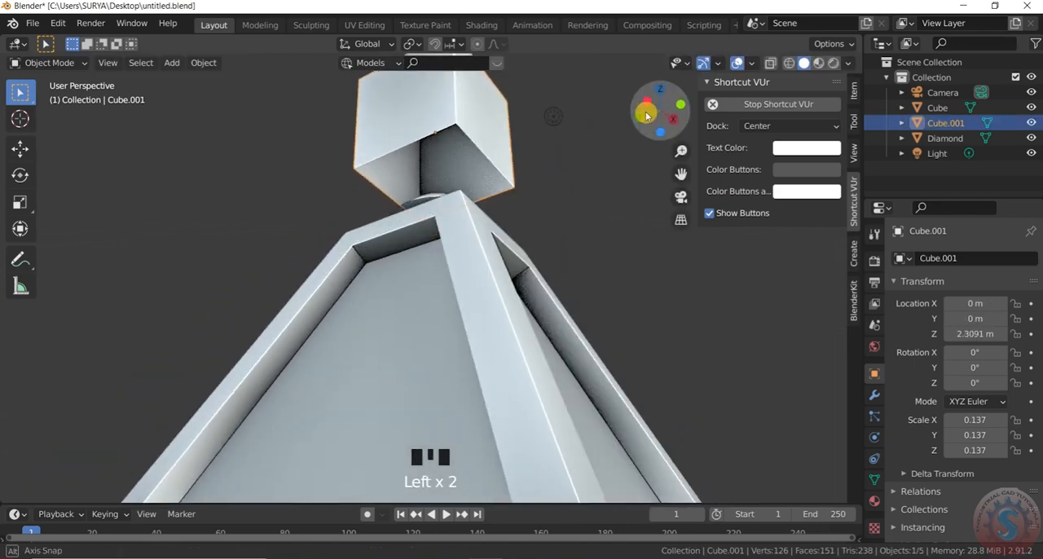
# - Add a Solidify modifier to the open-bottomed cube with a thickness of 0.02 m
pyautogui.click(874, 395)
pyautogui.click(927, 258)
pyautogui.click(736, 494)
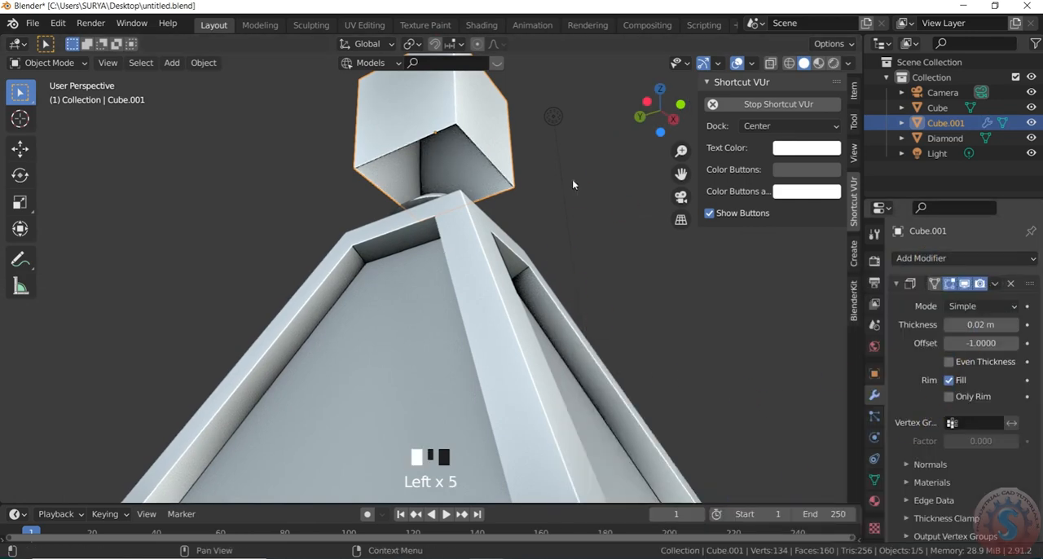
pyautogui.click(975, 324)
pyautogui.click(656, 314)
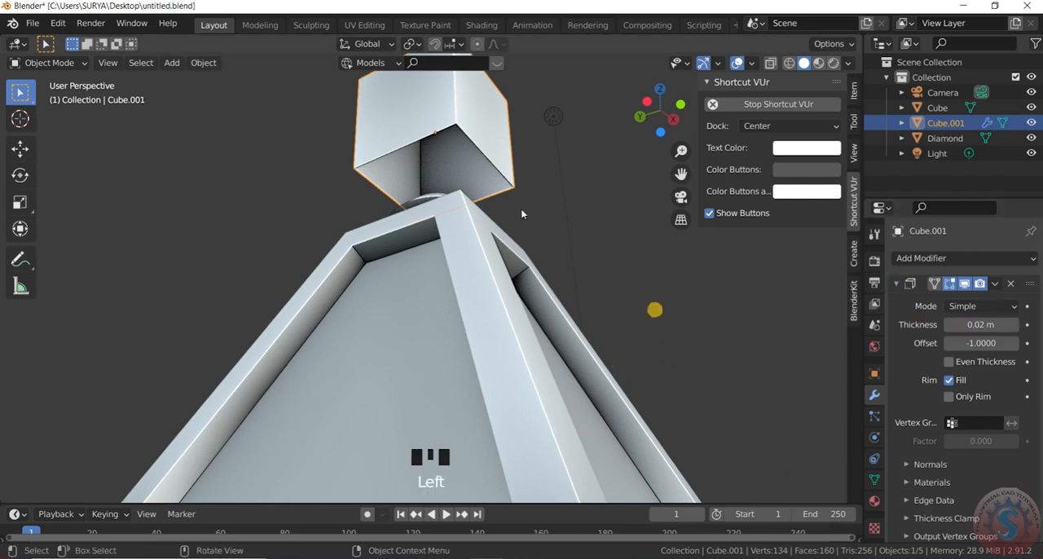
# - Apply the Solidify modifier to the small cube
pyautogui.scroll(-2, 542, 163)
pyautogui.moveTo(682, 120); pyautogui.dragTo(670, 192)
pyautogui.click(994, 283)
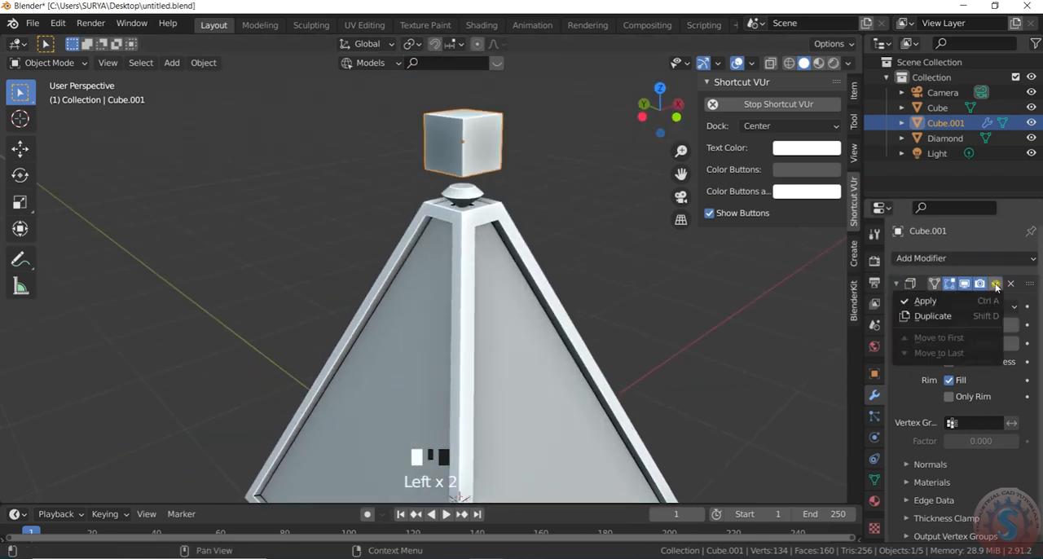
pyautogui.click(934, 298)
pyautogui.click(576, 185)
pyautogui.scroll(2, 522, 171)
pyautogui.click(469, 155)
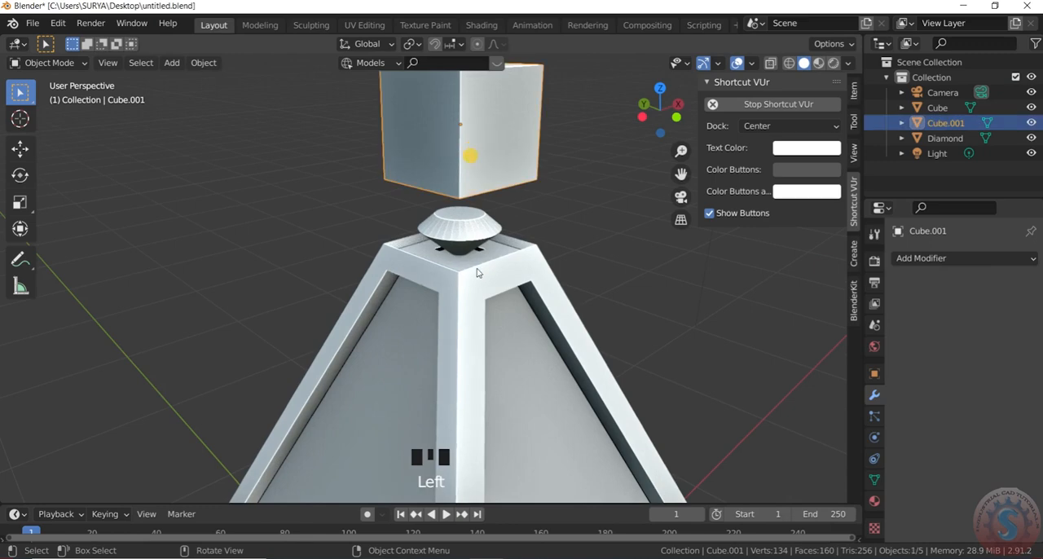
# - Deselect everything and save the changes to untitled.blend
pyautogui.scroll(-3, 481, 171)
pyautogui.click(592, 221)
pyautogui.scroll(-2, 279, 209)
pyautogui.click(32, 23)
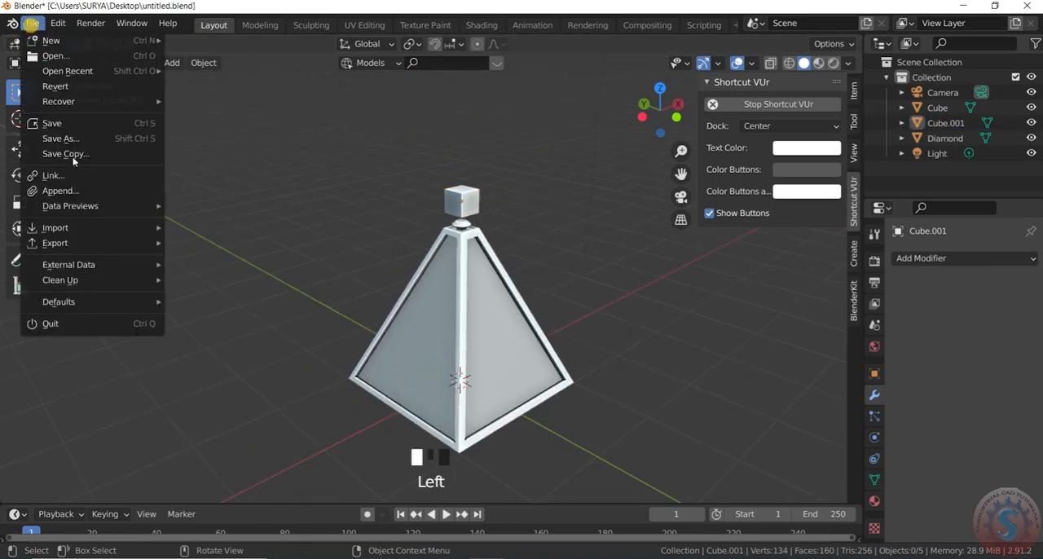
pyautogui.click(70, 124)
pyautogui.scroll(-3, 435, 301)
pyautogui.scroll(3, 441, 330)
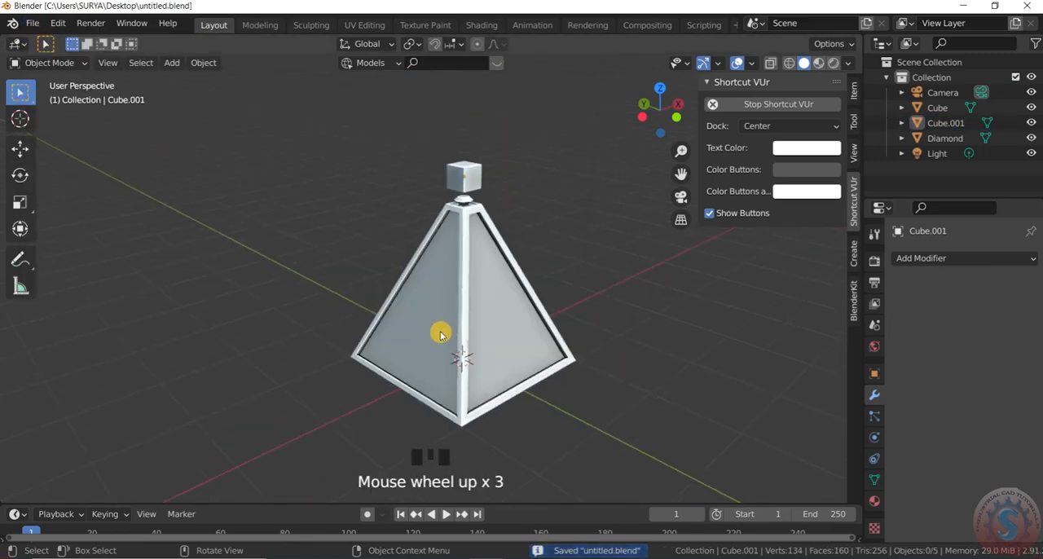
# - Switch the viewport to wireframe shading with the small cube and diamond in sight
pyautogui.moveTo(645, 122)
pyautogui.mouseDown()
pyautogui.moveTo(659, 120)
pyautogui.moveTo(659, 104)
pyautogui.moveTo(647, 106)
pyautogui.mouseUp()
pyautogui.scroll(2, 470, 218)
pyautogui.scroll(-1, 505, 191)
pyautogui.scroll(4, 600, 132)
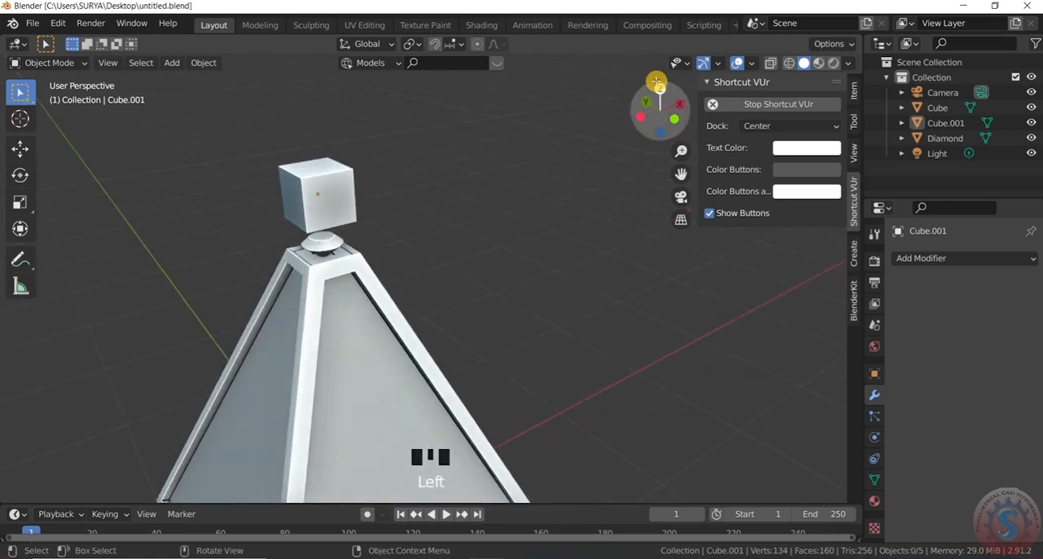
pyautogui.scroll(-2, 314, 170)
pyautogui.scroll(1, 310, 191)
pyautogui.press('z')
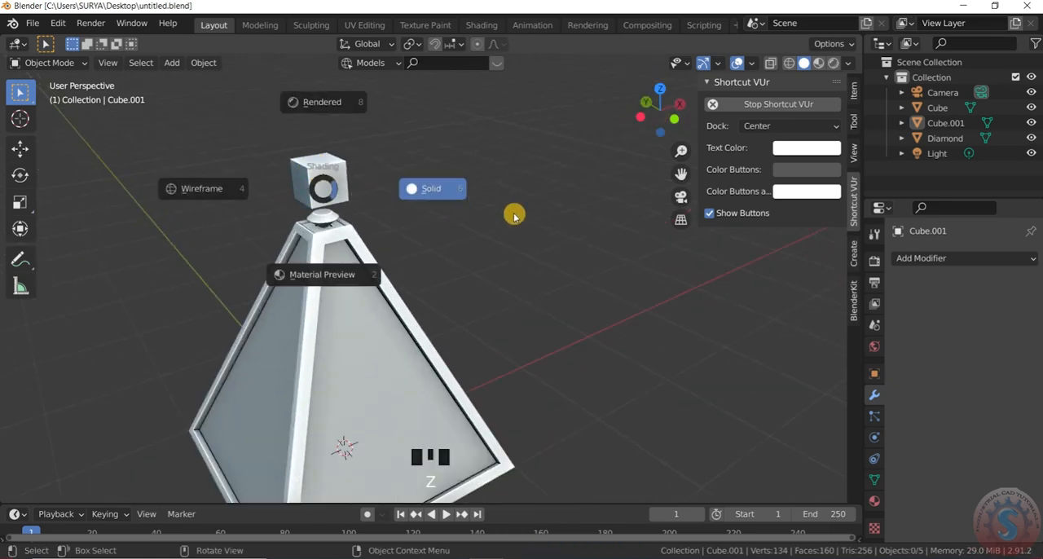
pyautogui.click(268, 178)
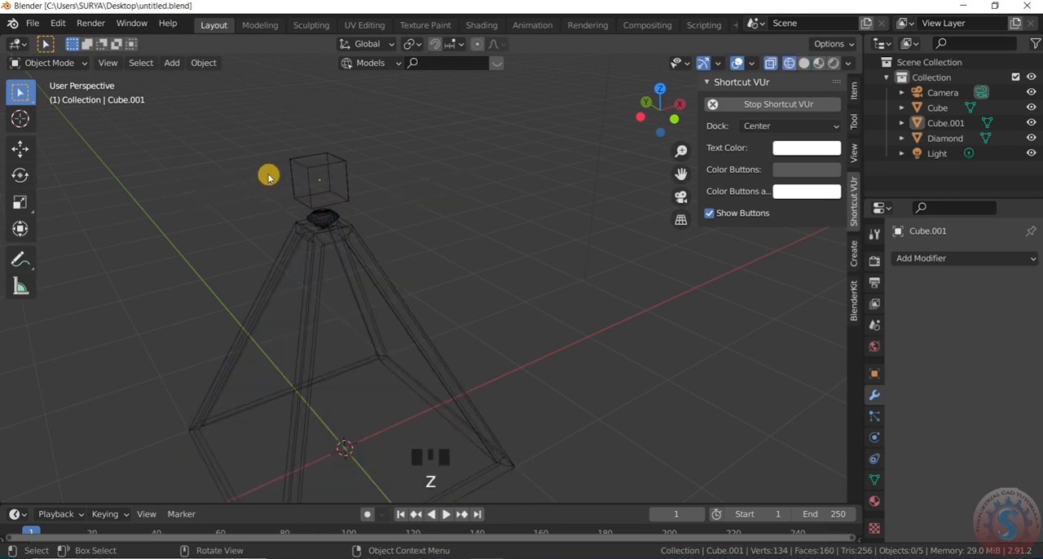
# - In top view, scale the small cube down uniformly by a factor of about 0.87 to fit the pyramid's flat top
pyautogui.press('KP_7')
pyautogui.scroll(10, 282, 352)
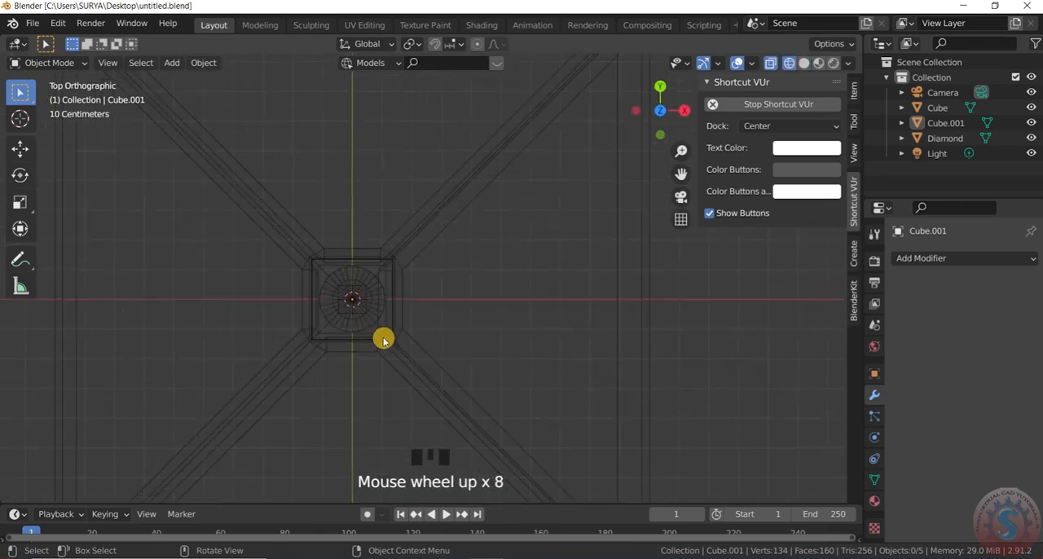
pyautogui.click(402, 324)
pyautogui.click(341, 237)
pyautogui.scroll(1, 347, 286)
pyautogui.press('s')
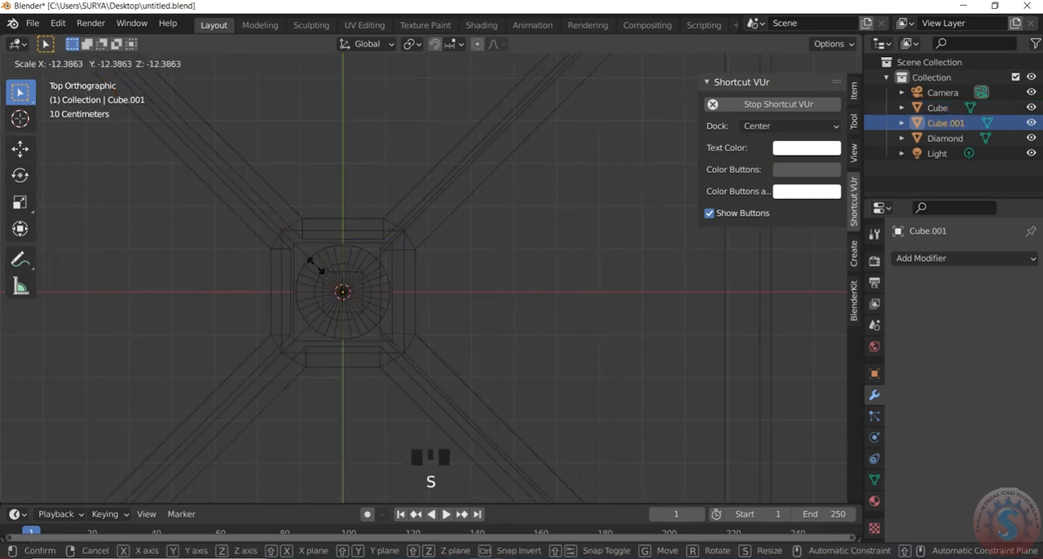
pyautogui.click(366, 303)
pyautogui.scroll(1, 372, 307)
pyautogui.press('s')
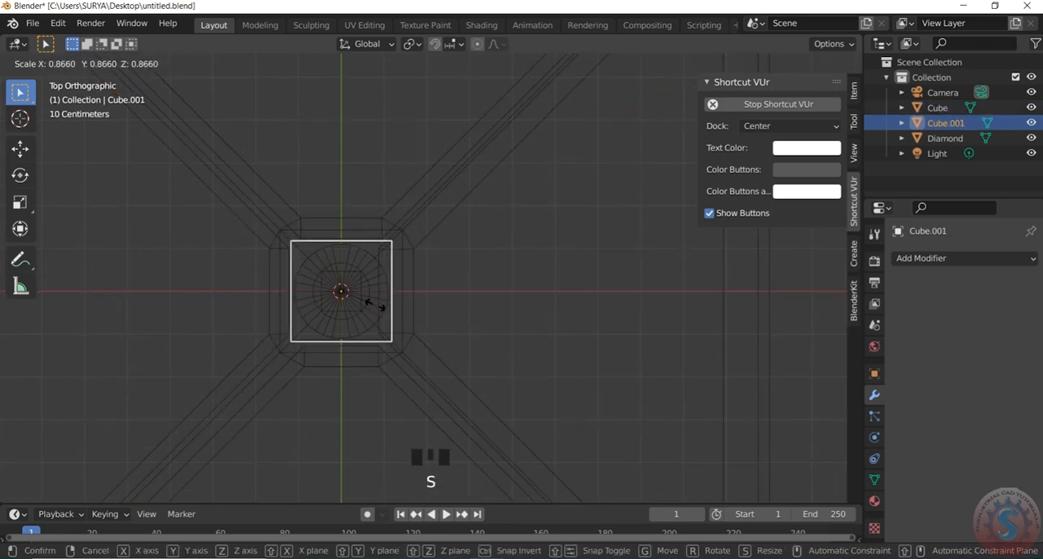
pyautogui.click(378, 306)
pyautogui.scroll(-10, 531, 263)
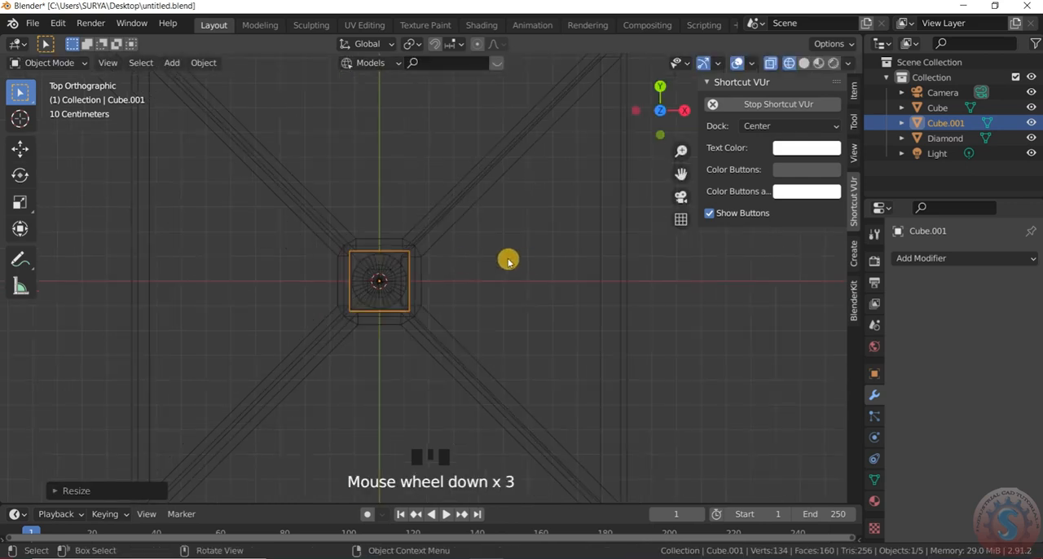
# - Lower the small cube about 0.2 m along Z so that it encloses the diamond on the pyramid's top
pyautogui.moveTo(672, 111); pyautogui.dragTo(644, 147)
pyautogui.click(571, 288)
pyautogui.scroll(5, 424, 271)
pyautogui.click(399, 259)
pyautogui.scroll(2, 397, 262)
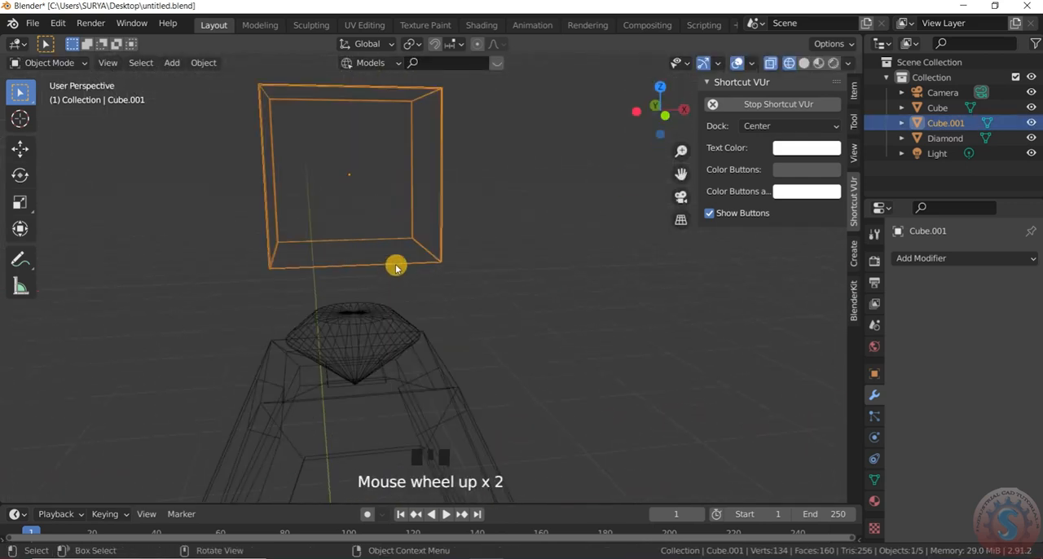
pyautogui.press('g')
pyautogui.press('z')
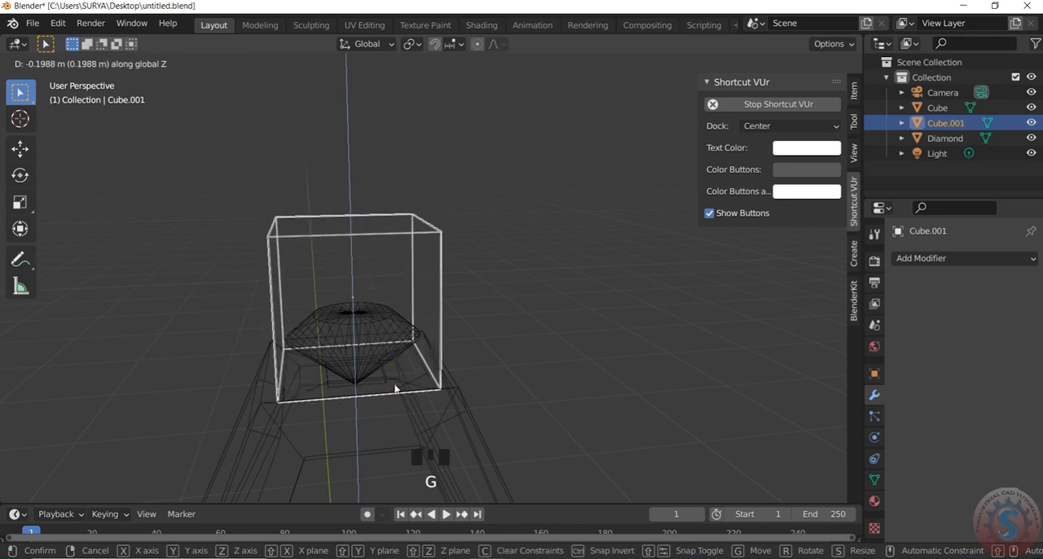
pyautogui.click(396, 389)
pyautogui.click(571, 180)
# - Examine from several angles in wireframe how the small cube fits over the diamond and the pyramid's top
pyautogui.scroll(-3, 570, 180)
pyautogui.moveTo(658, 116); pyautogui.dragTo(636, 112)
pyautogui.click(62, 59)
pyautogui.click(47, 63)
pyautogui.click(61, 97)
pyautogui.moveTo(62, 67); pyautogui.dragTo(75, 87)
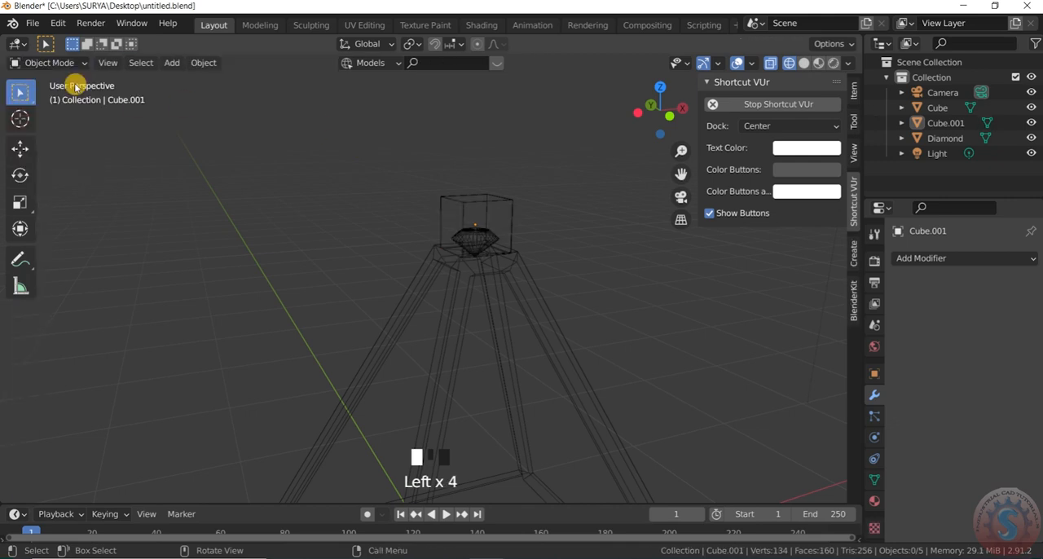
pyautogui.moveTo(651, 104); pyautogui.dragTo(536, 126)
pyautogui.scroll(4, 491, 296)
pyautogui.scroll(-4, 497, 258)
pyautogui.scroll(3, 505, 219)
pyautogui.moveTo(649, 122); pyautogui.dragTo(671, 113)
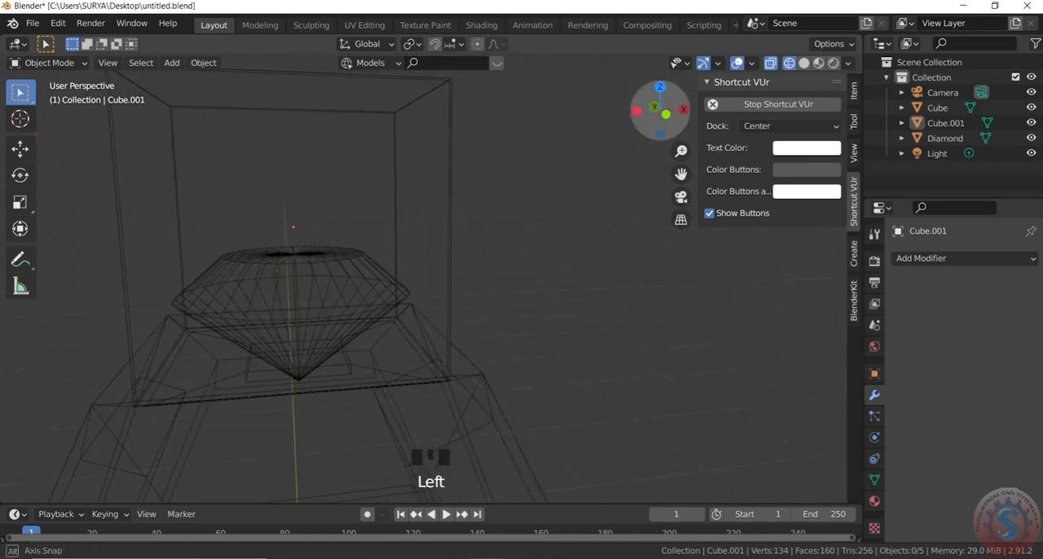
pyautogui.scroll(-3, 512, 254)
pyautogui.scroll(2, 554, 196)
pyautogui.moveTo(605, 119); pyautogui.dragTo(639, 120)
pyautogui.scroll(-5, 638, 233)
pyautogui.scroll(1, 619, 212)
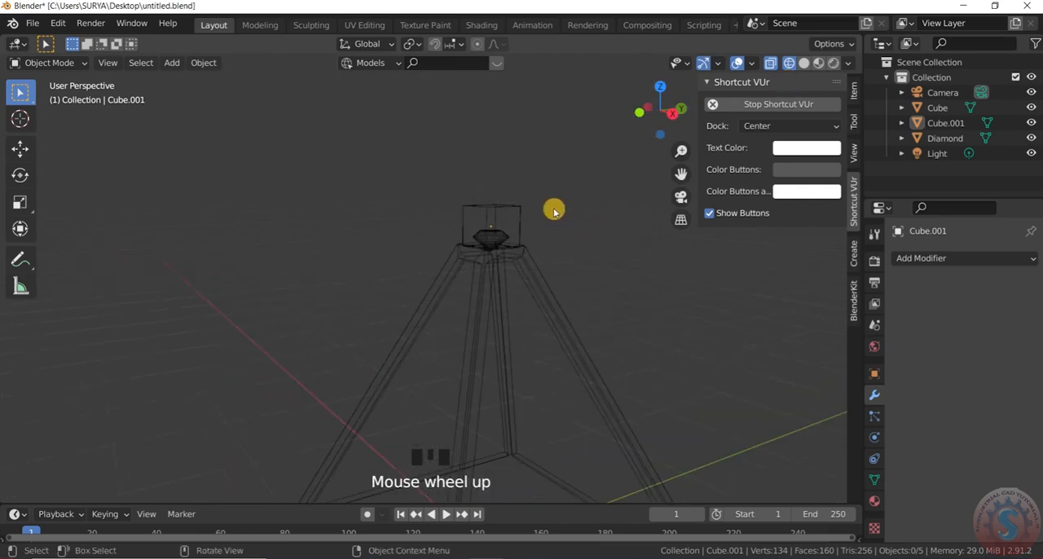
# - Return the viewport to solid shading and check the cube seated on the pyramid
pyautogui.press('z')
pyautogui.click(652, 208)
pyautogui.scroll(-3, 442, 244)
pyautogui.scroll(1, 441, 243)
pyautogui.moveTo(658, 106); pyautogui.dragTo(741, 122)
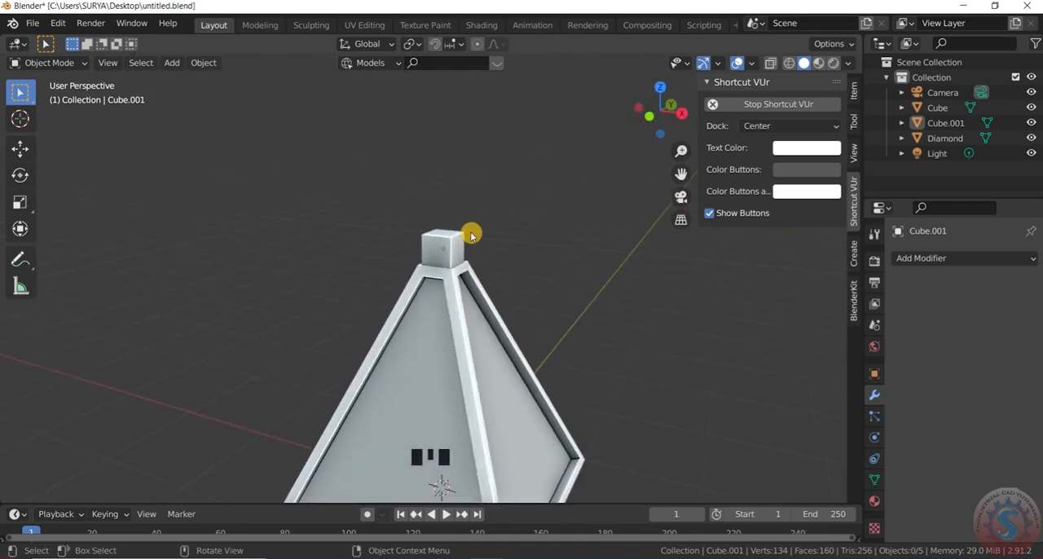
# - Compare the cube-covered diamond in wireframe and solid shading, ending in solid
pyautogui.press('z')
pyautogui.click(334, 226)
pyautogui.press('z')
pyautogui.click(480, 221)
pyautogui.press('z')
pyautogui.click(442, 225)
pyautogui.click(501, 222)
pyautogui.moveTo(666, 108)
pyautogui.mouseDown()
pyautogui.moveTo(635, 183)
pyautogui.moveTo(510, 113)
pyautogui.moveTo(391, 110)
pyautogui.moveTo(657, 119)
pyautogui.mouseUp()
pyautogui.scroll(-3, 491, 179)
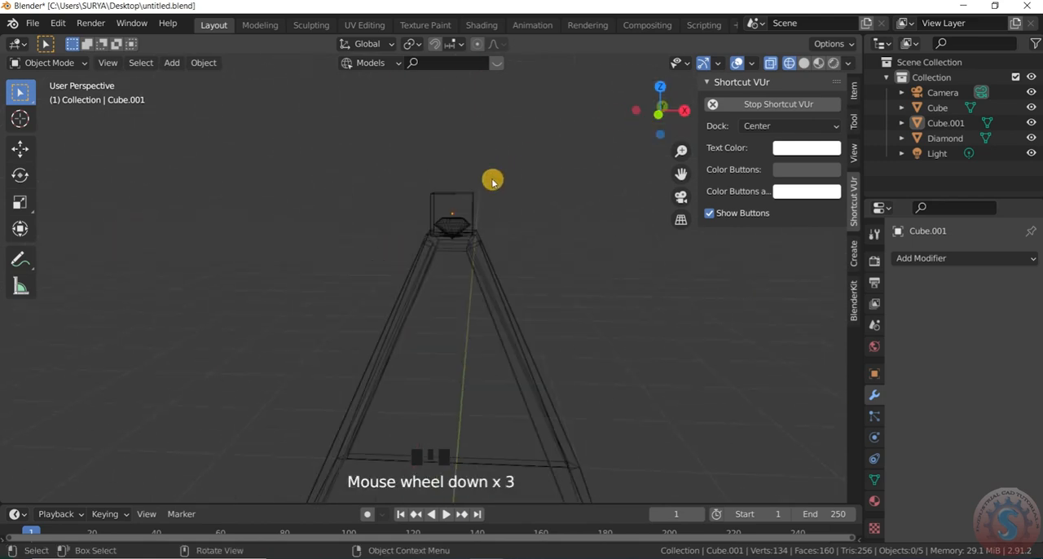
pyautogui.press('z')
pyautogui.click(582, 181)
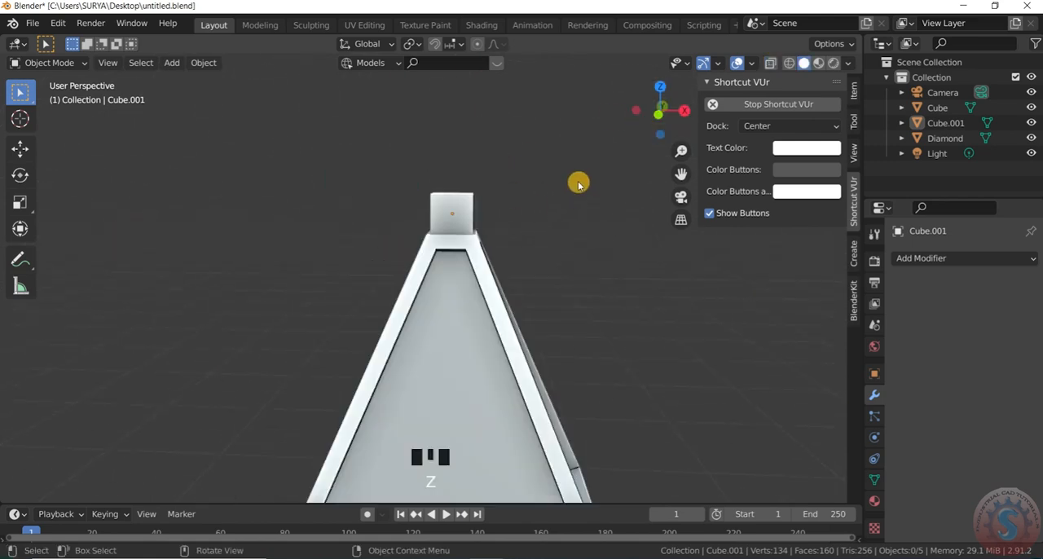
# - Raise the small cube along Z so that the diamond is uncovered beneath it
pyautogui.click(464, 227)
pyautogui.scroll(1, 464, 229)
pyautogui.press('g')
pyautogui.press('z')
pyautogui.click(491, 177)
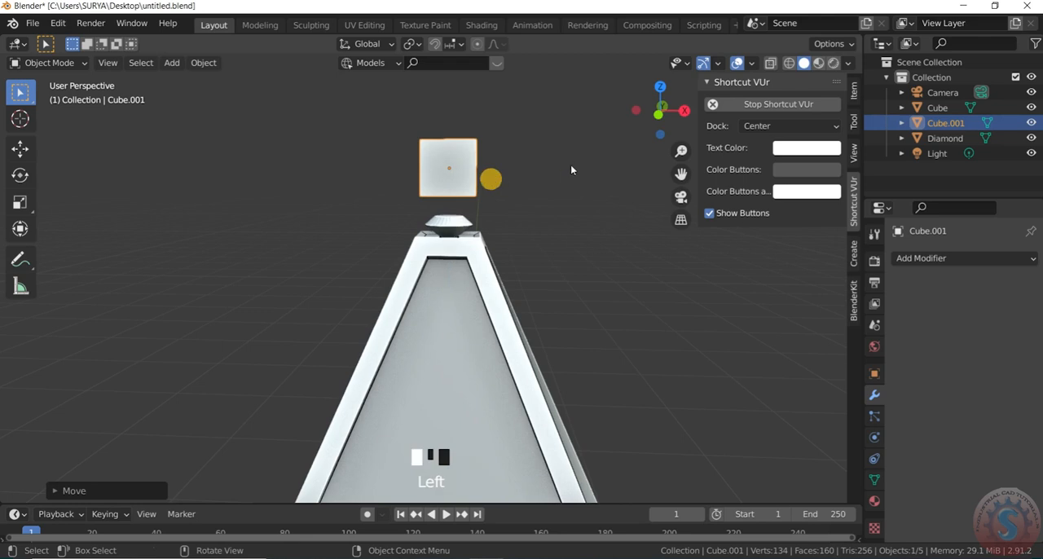
pyautogui.scroll(-2, 492, 177)
pyautogui.moveTo(662, 109); pyautogui.dragTo(648, 114)
# - Show the render settings, switch the viewport through Material Preview to Rendered shading, and adjust its viewport lighting
pyautogui.click(570, 317)
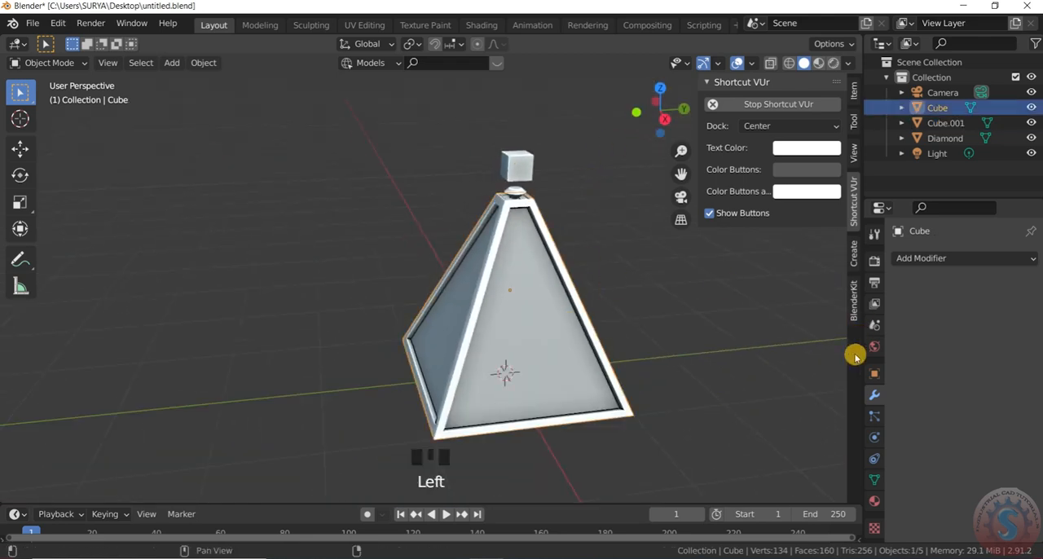
pyautogui.click(874, 261)
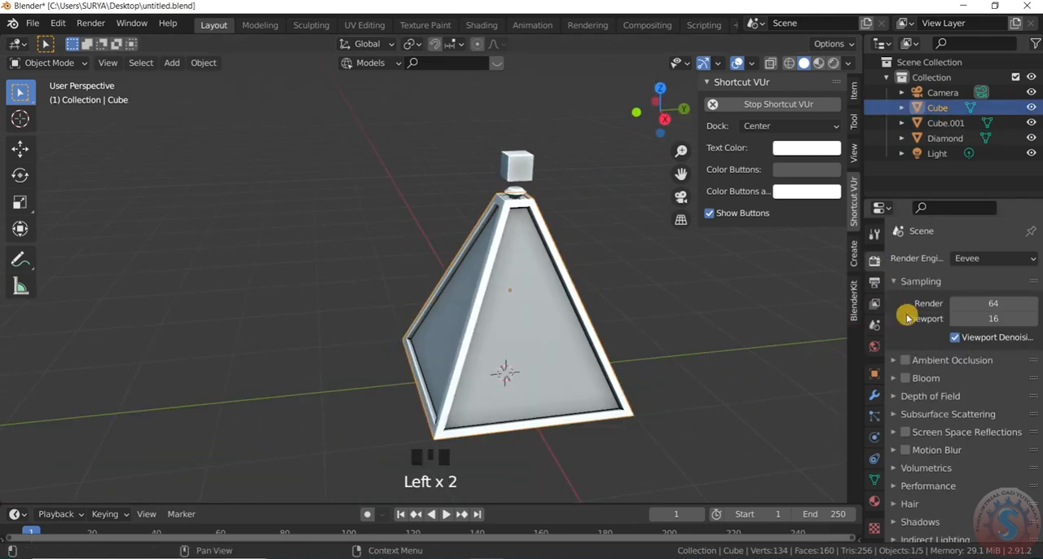
pyautogui.click(819, 65)
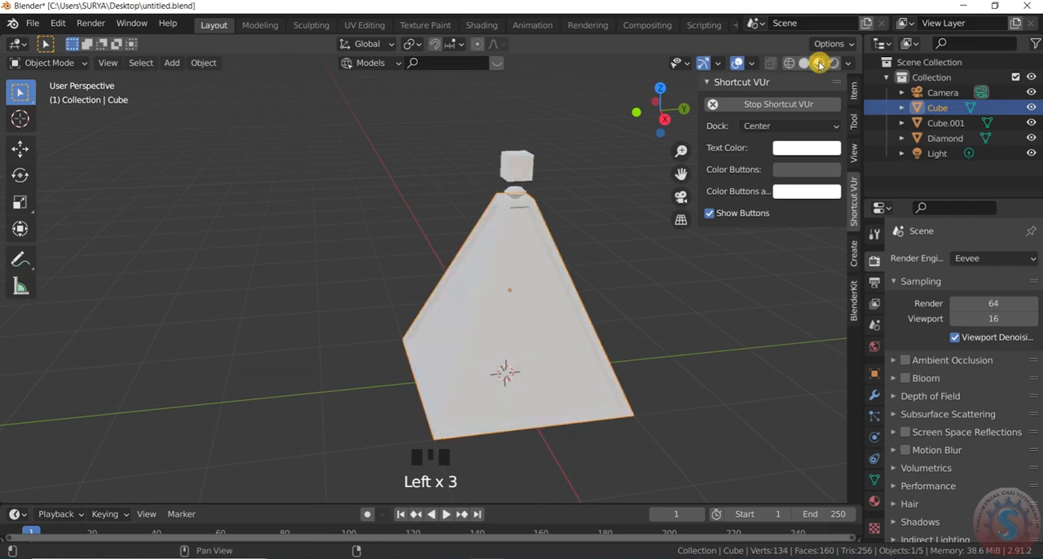
pyautogui.click(834, 65)
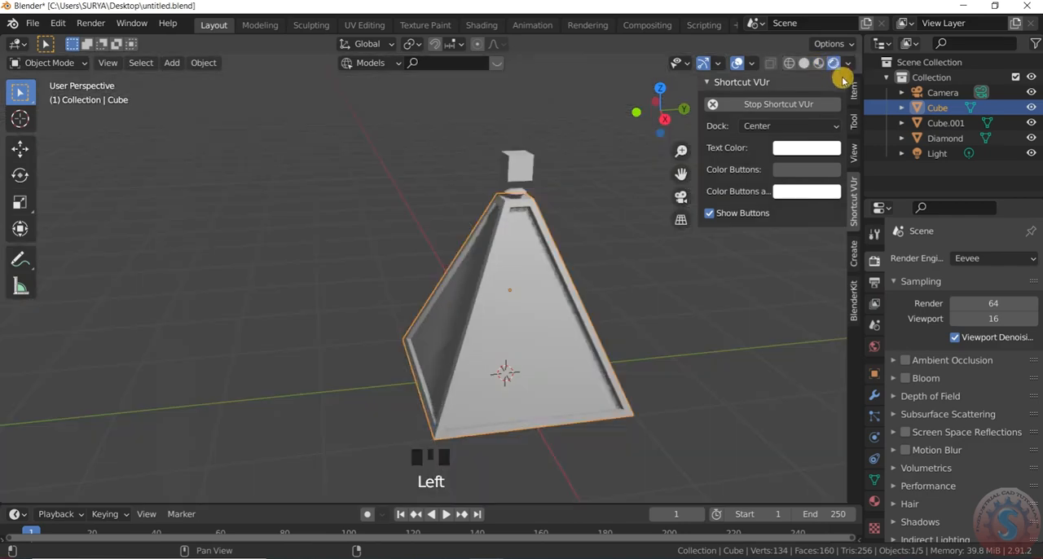
pyautogui.click(849, 65)
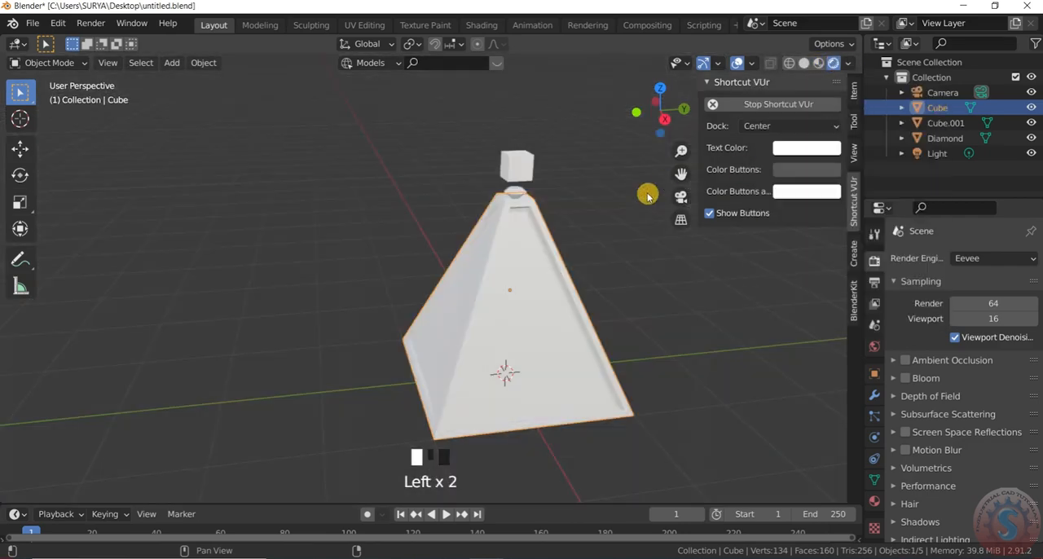
pyautogui.click(629, 198)
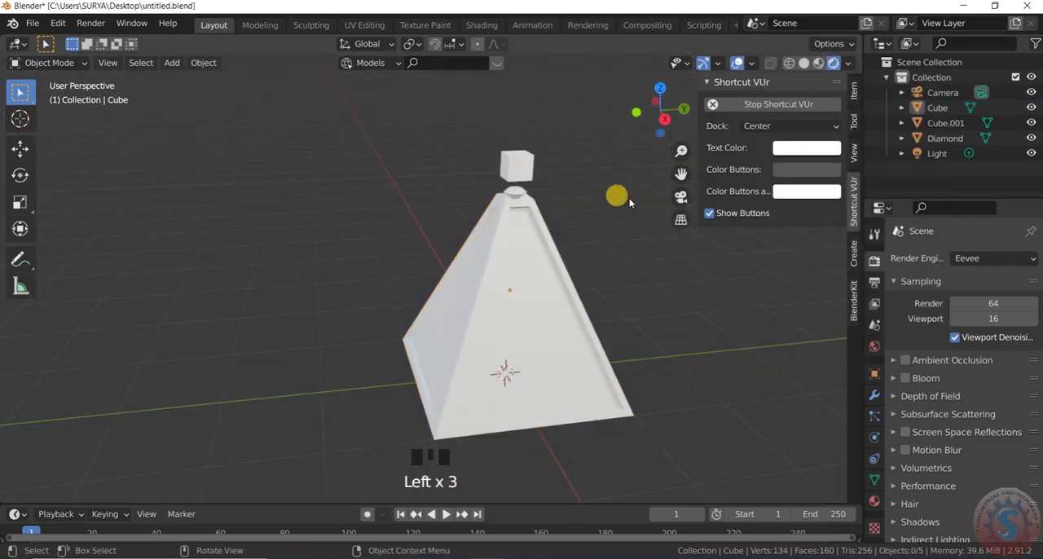
# - Open the Shading workspace and select the pyramid
pyautogui.click(482, 25)
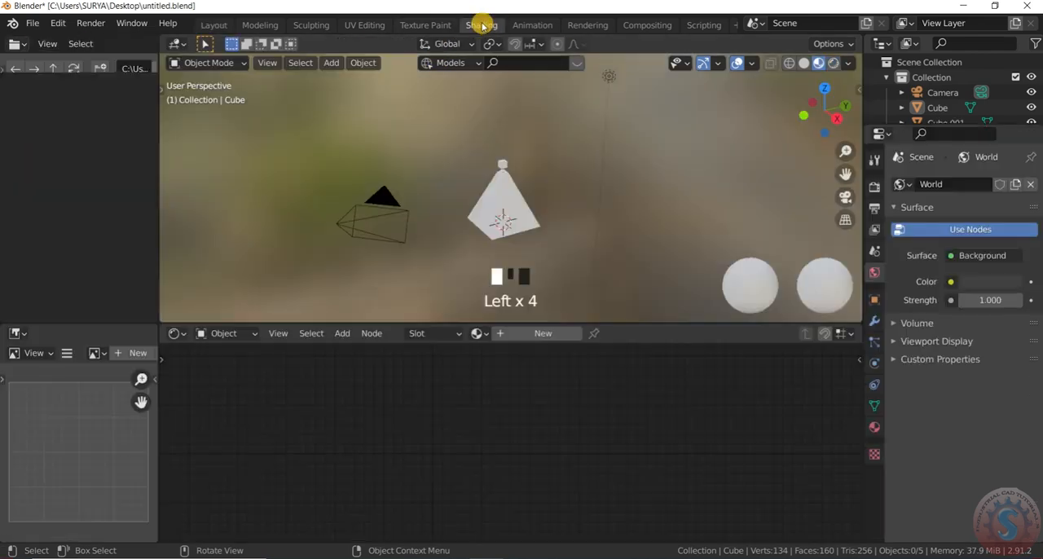
pyautogui.scroll(9, 522, 172)
pyautogui.click(500, 187)
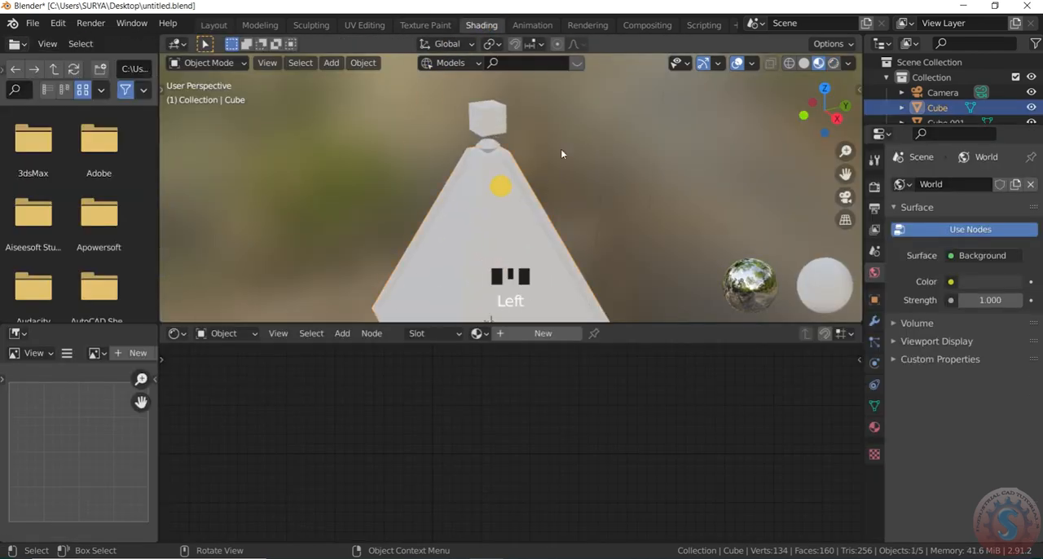
pyautogui.scroll(-3, 575, 196)
pyautogui.scroll(1, 594, 249)
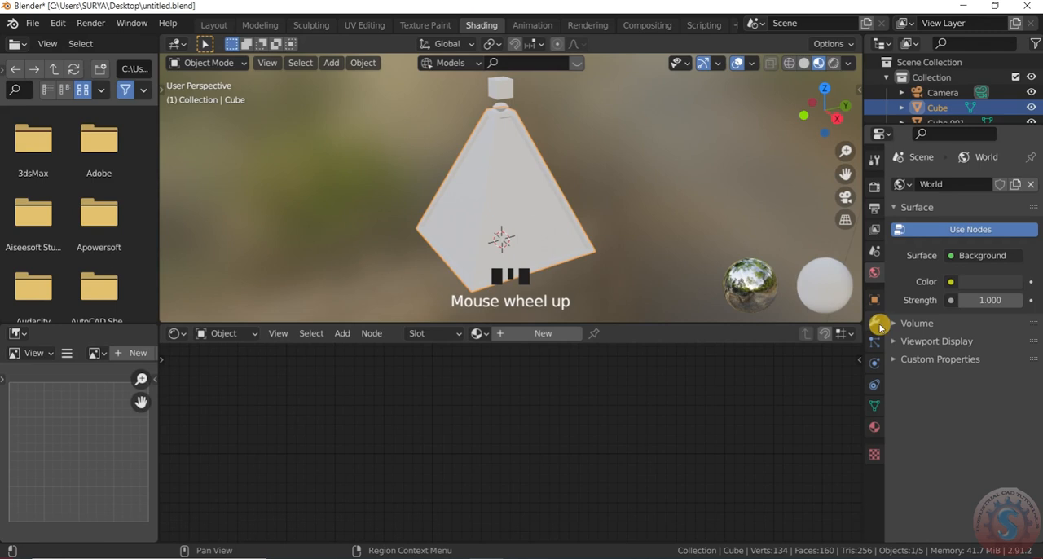
# - Create a new material for the pyramid and bring its surface settings into reach
pyautogui.click(875, 428)
pyautogui.click(939, 247)
pyautogui.scroll(-4, 931, 423)
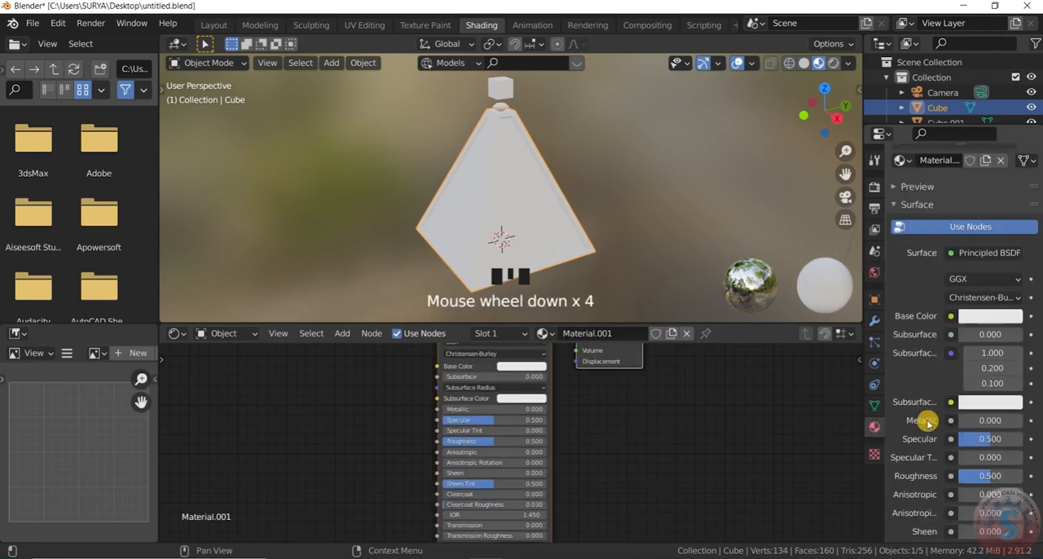
# - Apply the wood boards material from the Sample Materials library to the pyramid
pyautogui.click(917, 361)
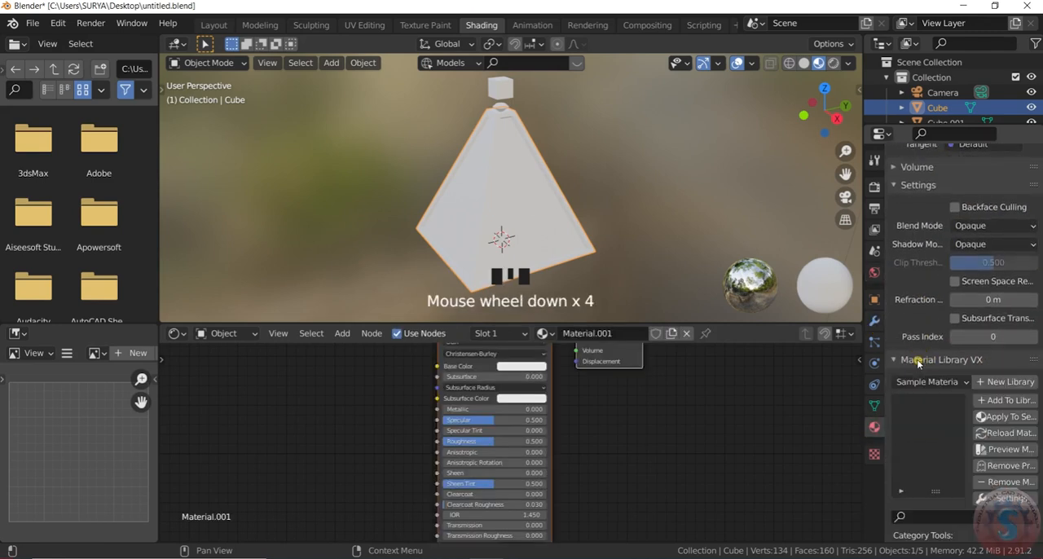
pyautogui.click(929, 383)
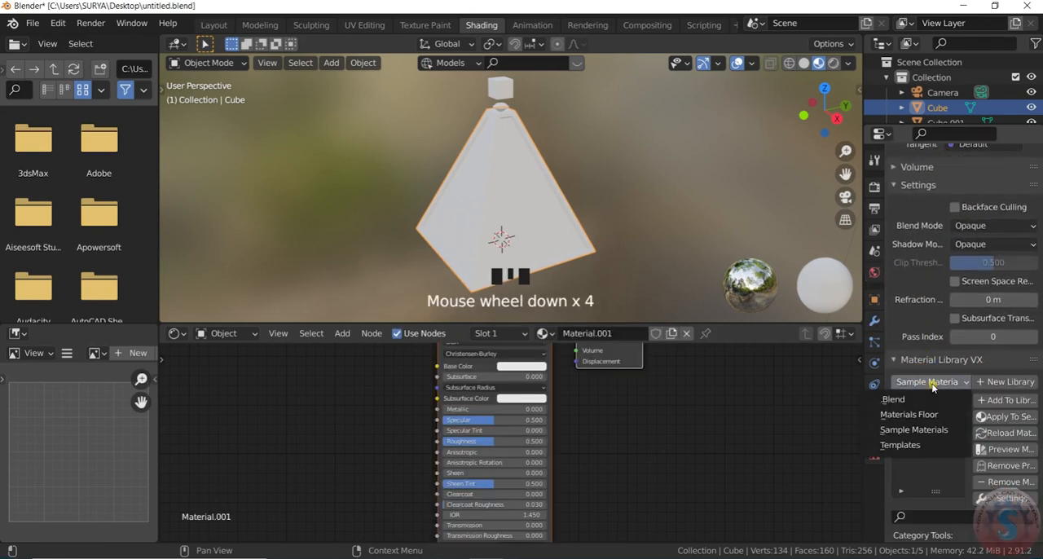
pyautogui.click(919, 436)
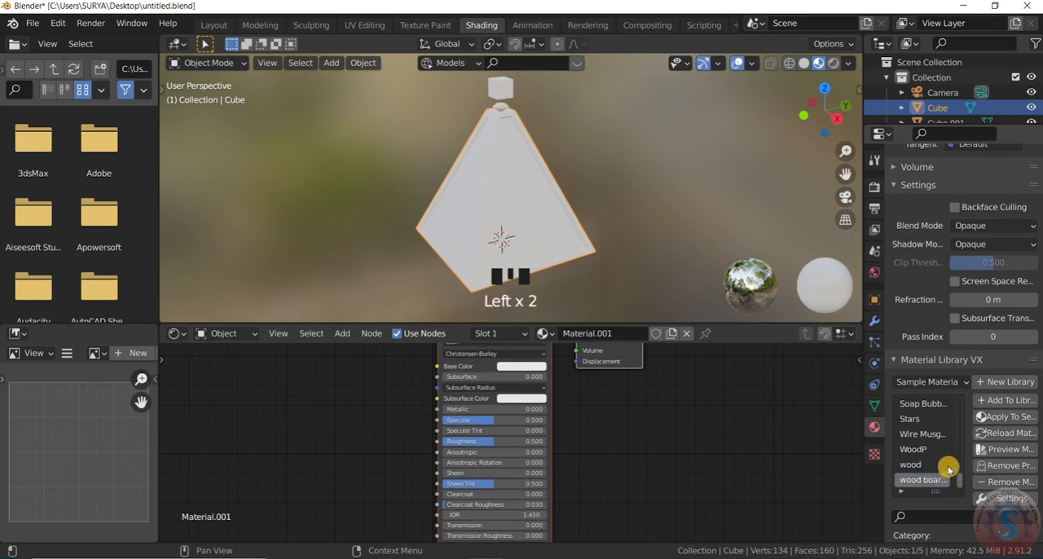
pyautogui.click(999, 417)
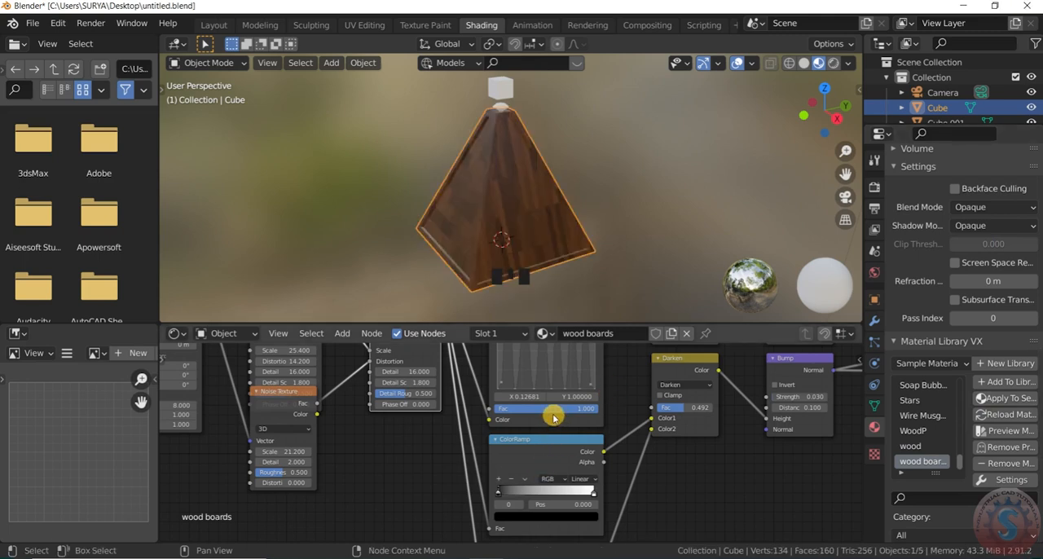
pyautogui.click(610, 182)
pyautogui.scroll(2, 500, 172)
pyautogui.scroll(2, 725, 106)
pyautogui.moveTo(828, 110); pyautogui.dragTo(856, 111)
pyautogui.scroll(-4, 655, 156)
pyautogui.scroll(-4, 384, 438)
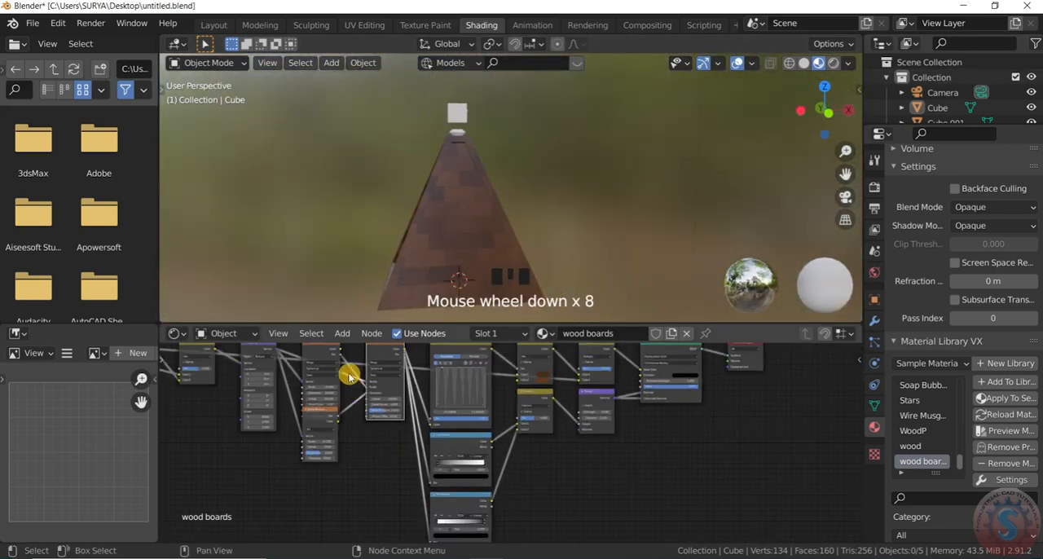
# - Search the add-ons in the preferences for "mater" to check the material add-ons, and close the preferences
pyautogui.click(58, 23)
pyautogui.click(99, 242)
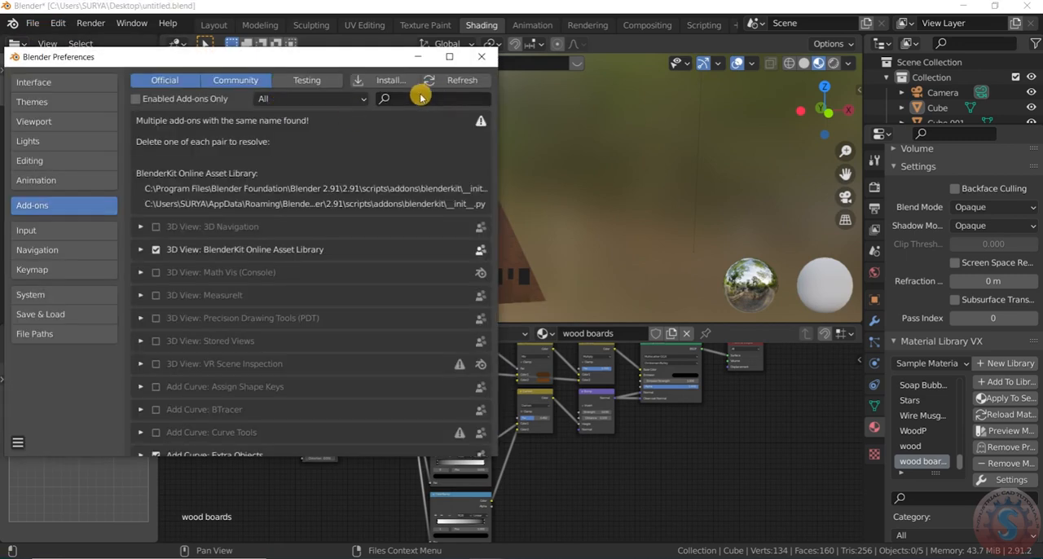
pyautogui.write('mater')
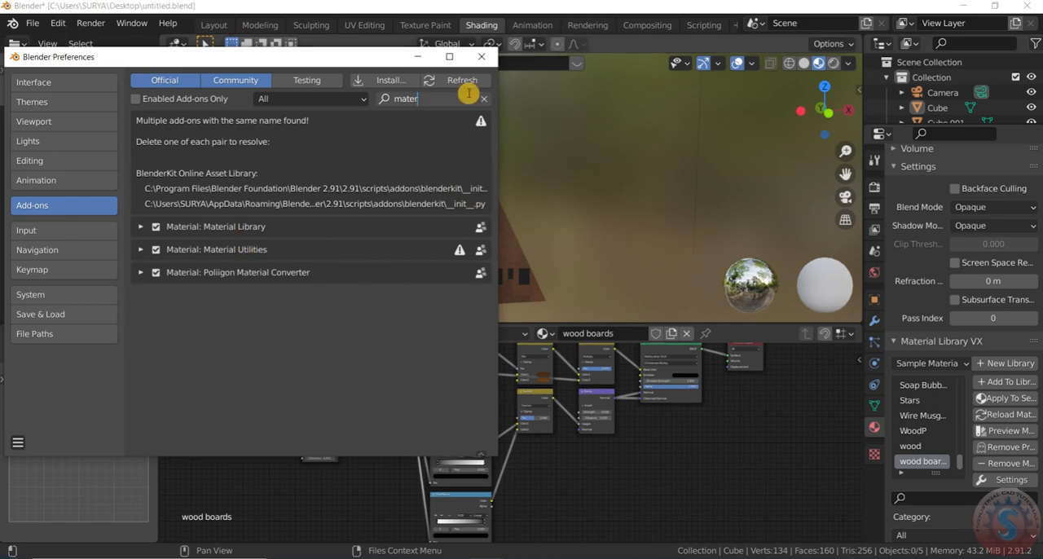
pyautogui.click(482, 57)
# - Create a new material for the diamond and apply Glow Glass to it from the Sample Materials library
pyautogui.moveTo(815, 116); pyautogui.dragTo(880, 123)
pyautogui.scroll(4, 442, 108)
pyautogui.click(474, 159)
pyautogui.scroll(1, 887, 310)
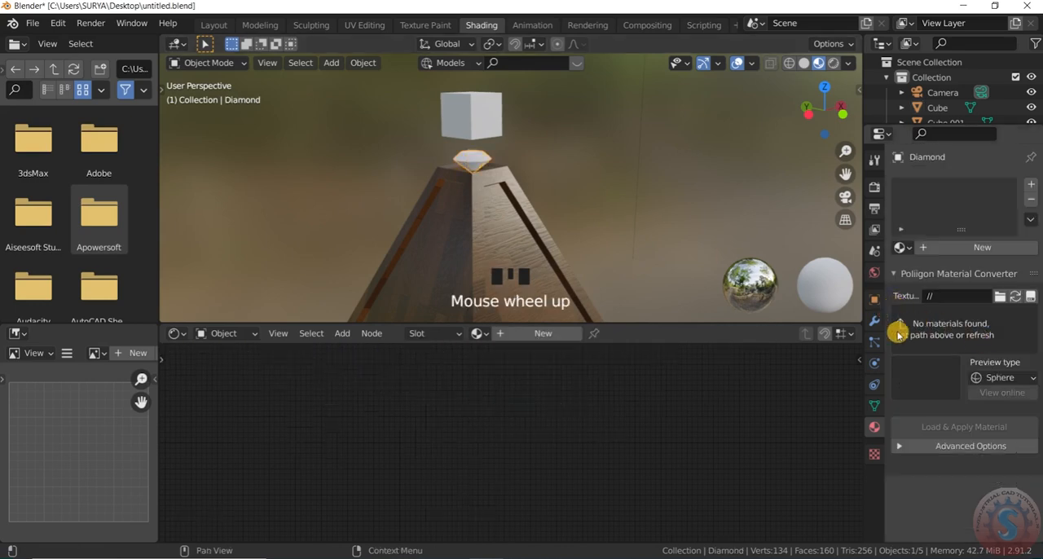
pyautogui.click(910, 251)
pyautogui.click(912, 253)
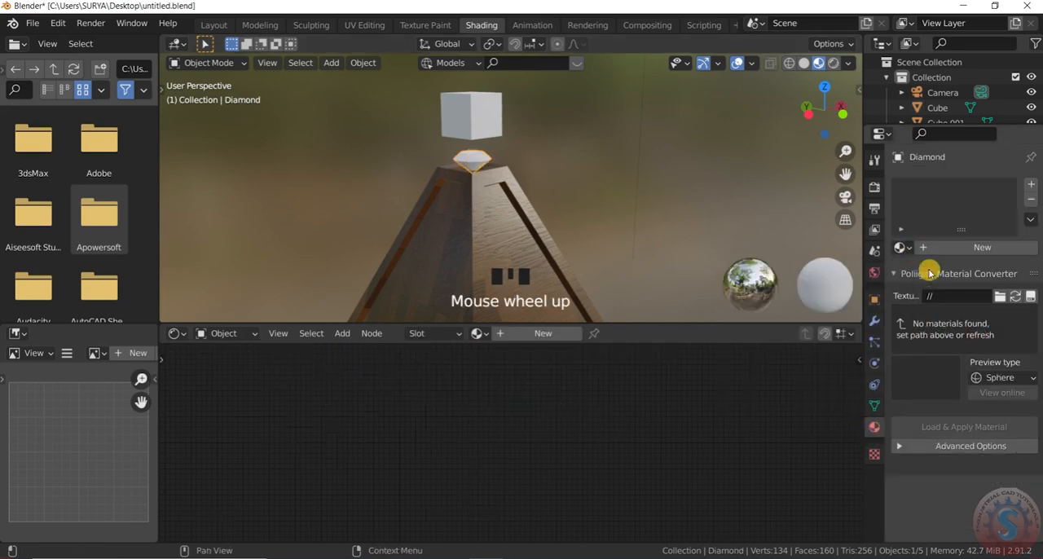
pyautogui.click(943, 246)
pyautogui.scroll(-3, 934, 476)
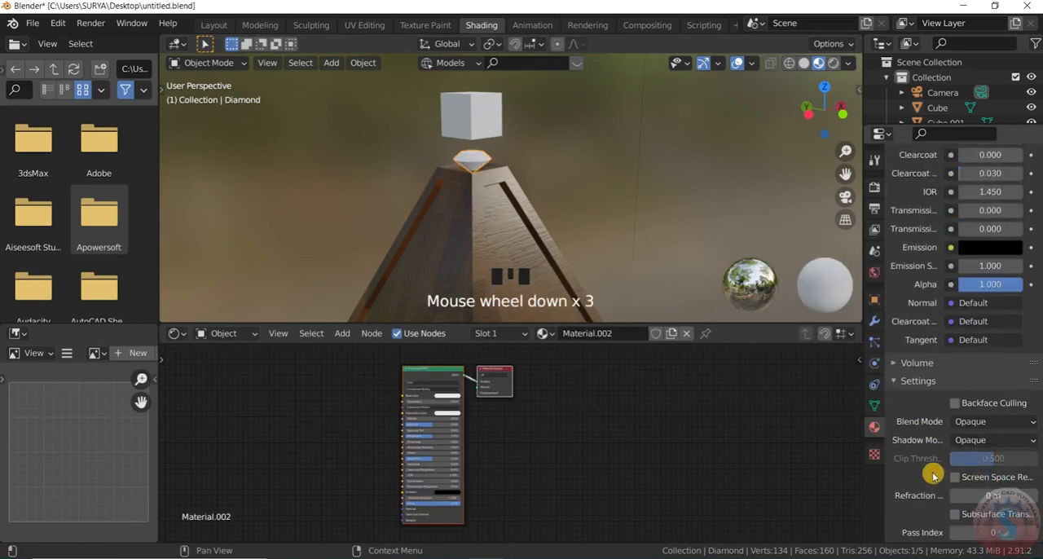
pyautogui.scroll(-4, 934, 478)
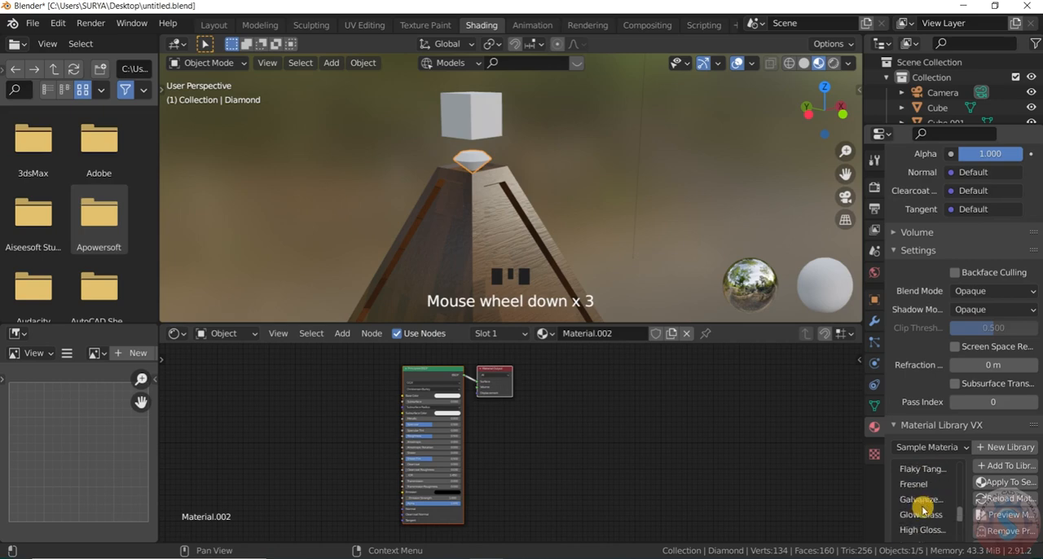
pyautogui.click(933, 486)
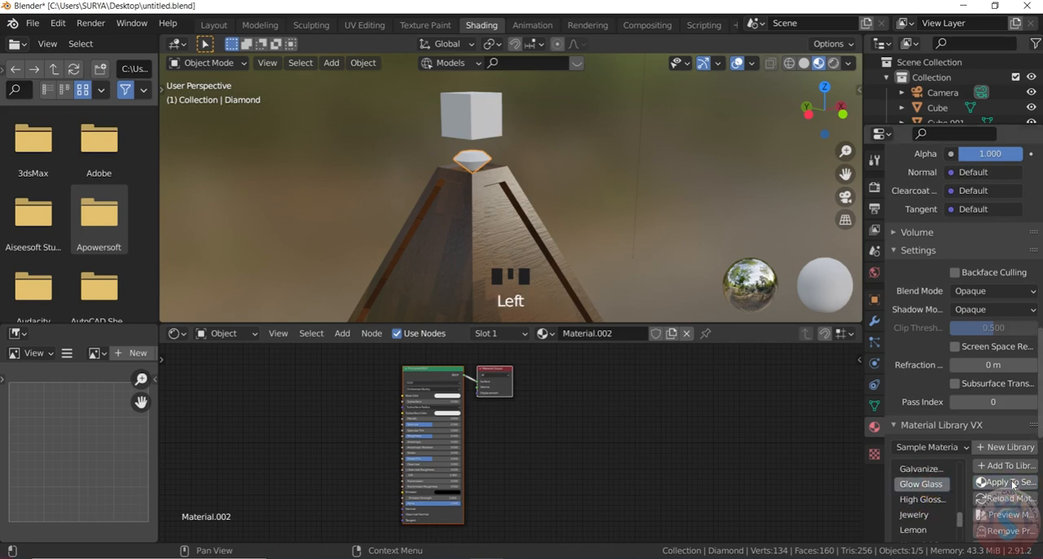
pyautogui.click(533, 154)
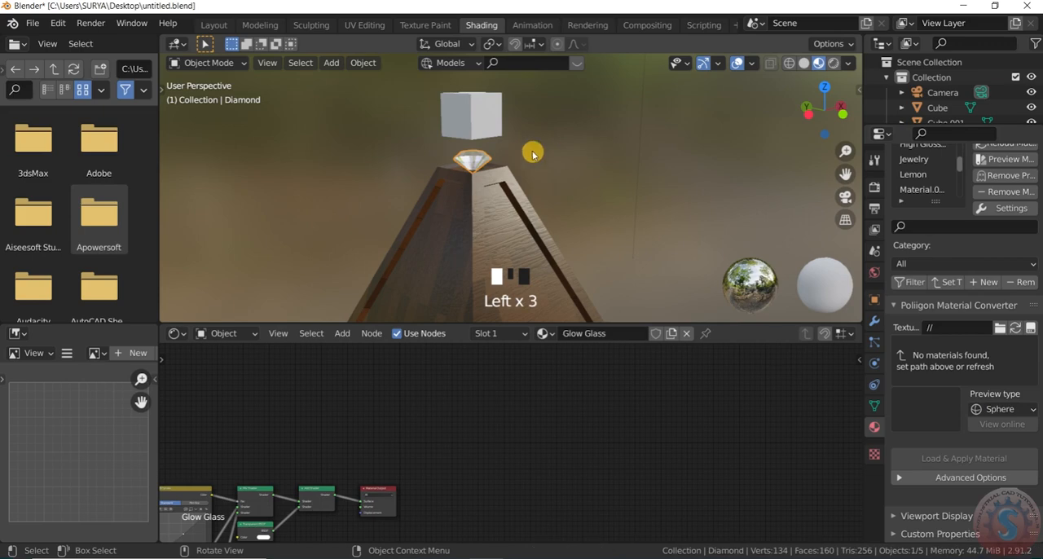
pyautogui.scroll(3, 463, 147)
pyautogui.scroll(-2, 500, 154)
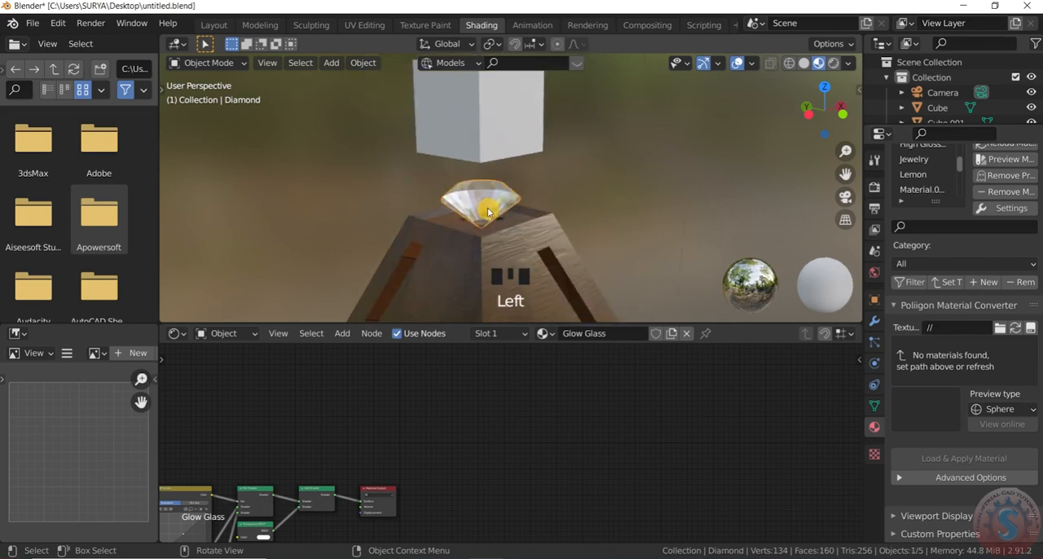
pyautogui.scroll(-2, 635, 389)
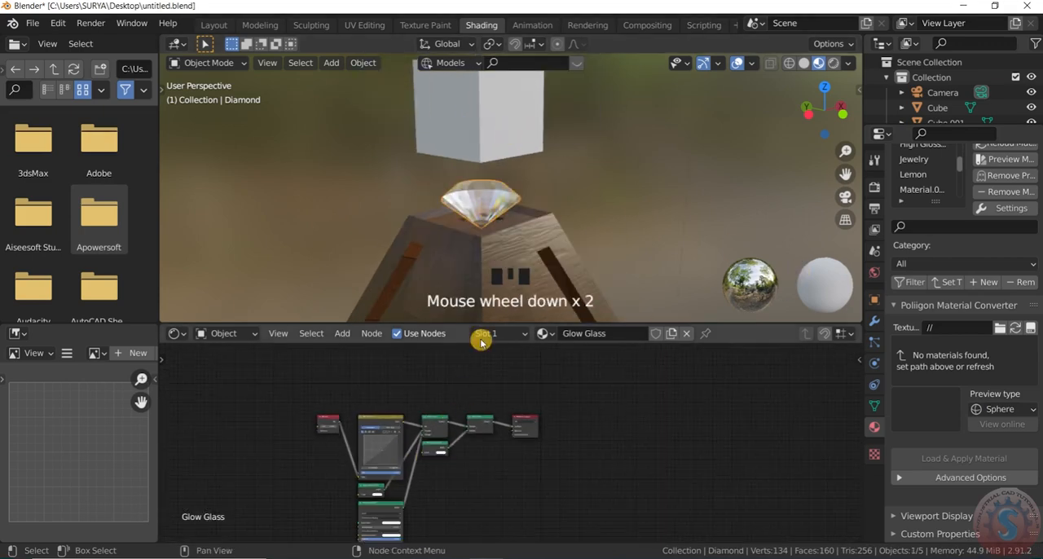
# - Create a new material for the small cube above the diamond and bring the material library into reach
pyautogui.click(524, 134)
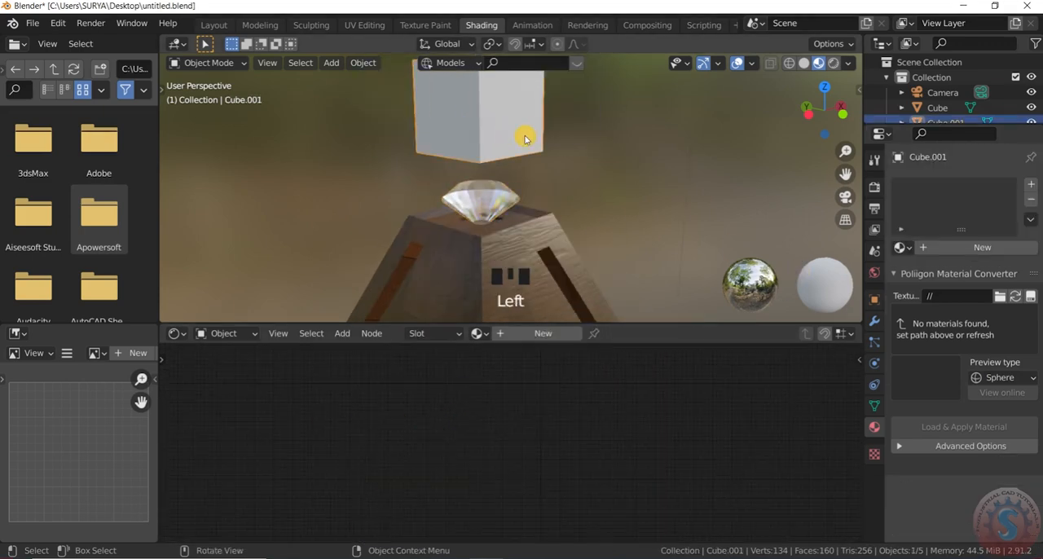
pyautogui.click(939, 250)
pyautogui.scroll(-10, 928, 368)
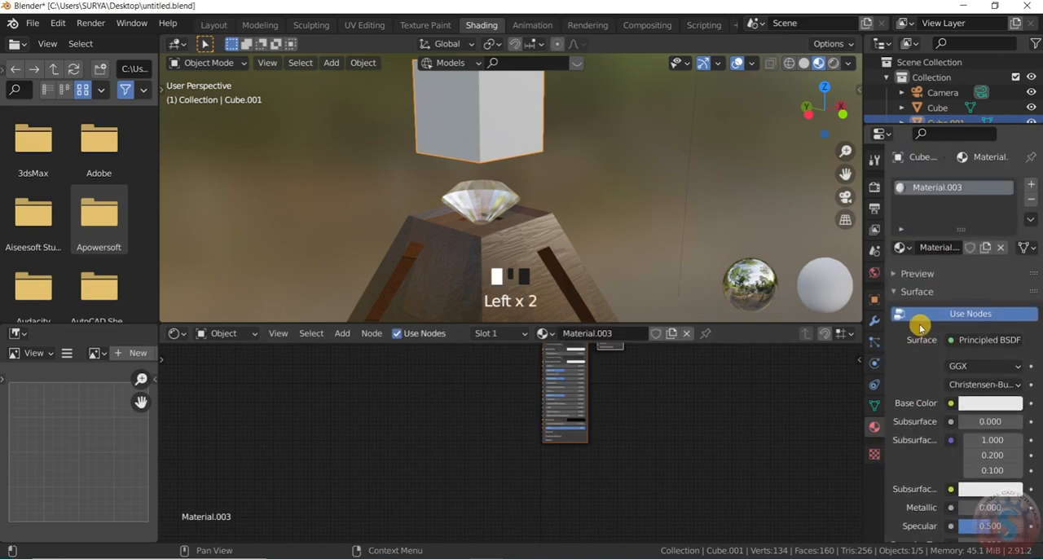
pyautogui.scroll(-8, 929, 419)
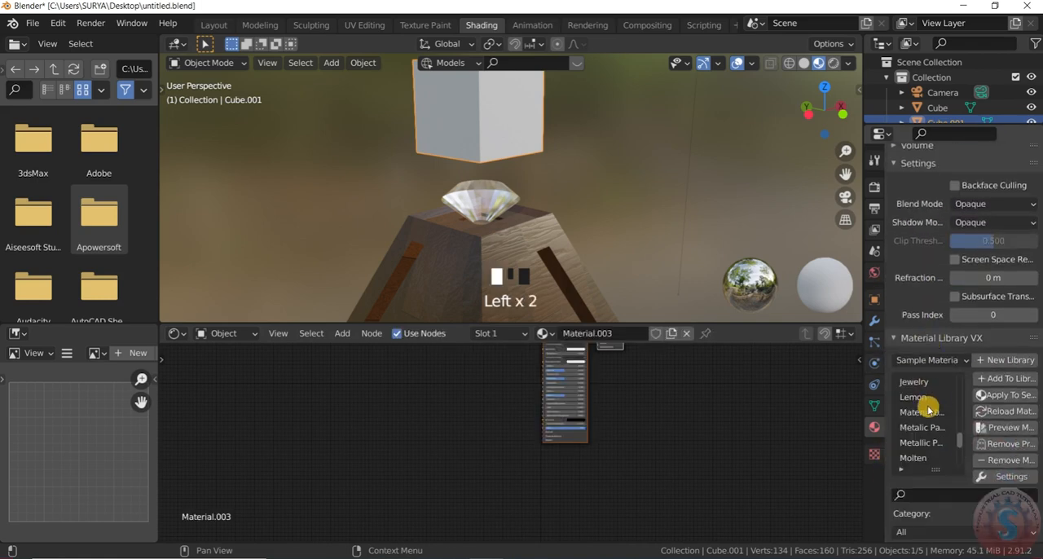
# - Apply the Fake Glass material from the Sample Materials library to the small cube
pyautogui.scroll(2, 936, 449)
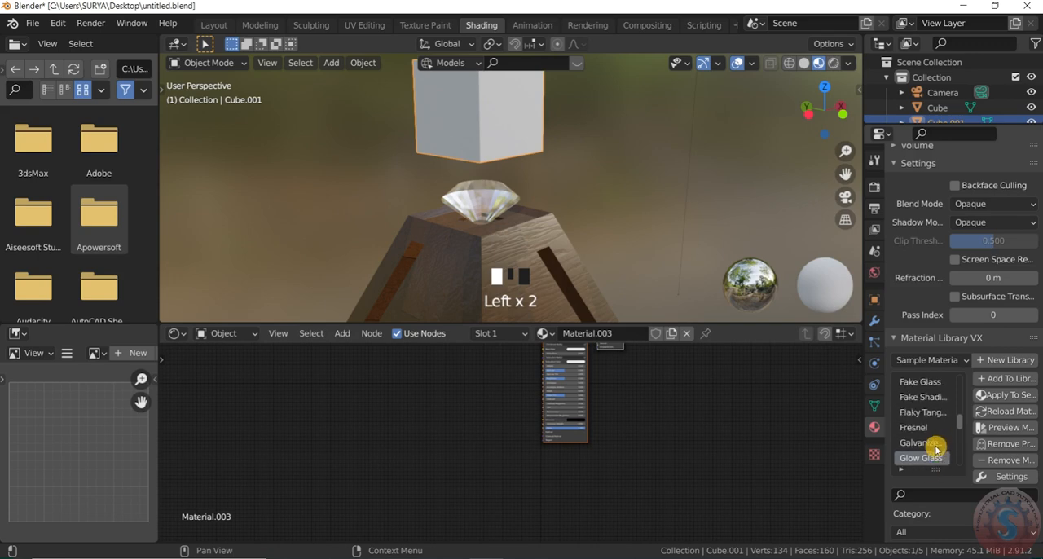
pyautogui.click(944, 411)
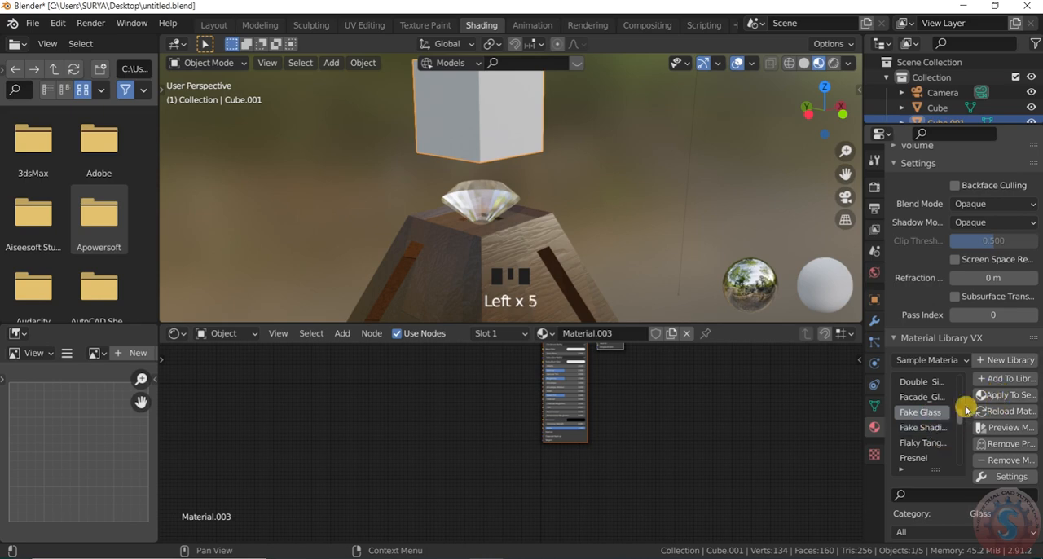
pyautogui.click(986, 395)
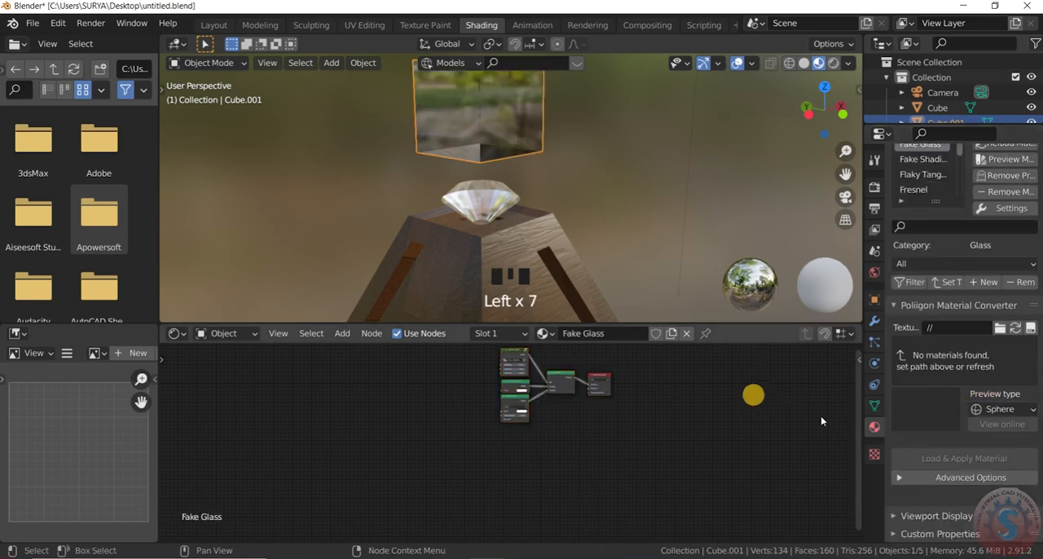
pyautogui.scroll(-2, 477, 216)
pyautogui.scroll(6, 488, 162)
pyautogui.scroll(-3, 530, 165)
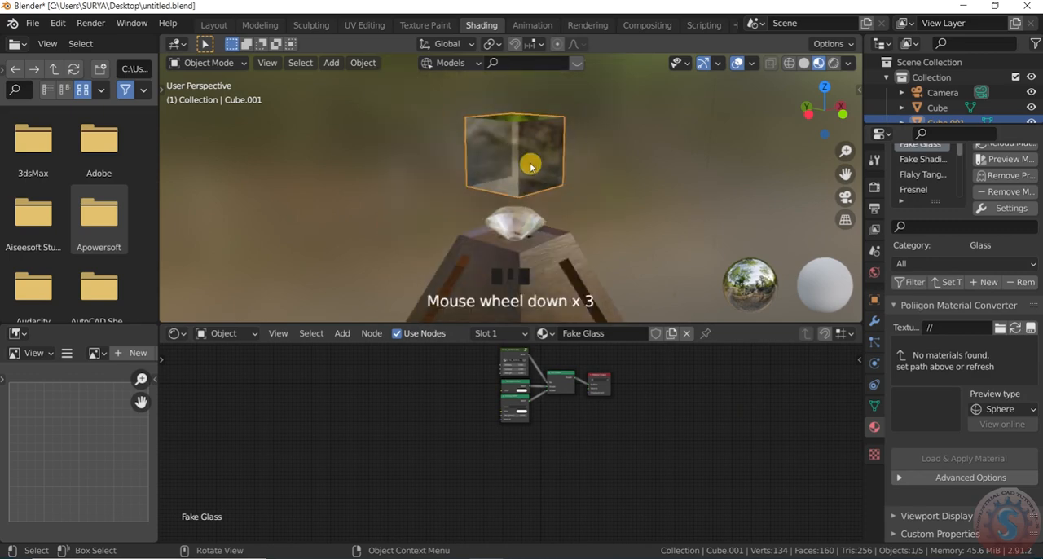
pyautogui.scroll(2, 531, 165)
pyautogui.press('g')
pyautogui.press('z')
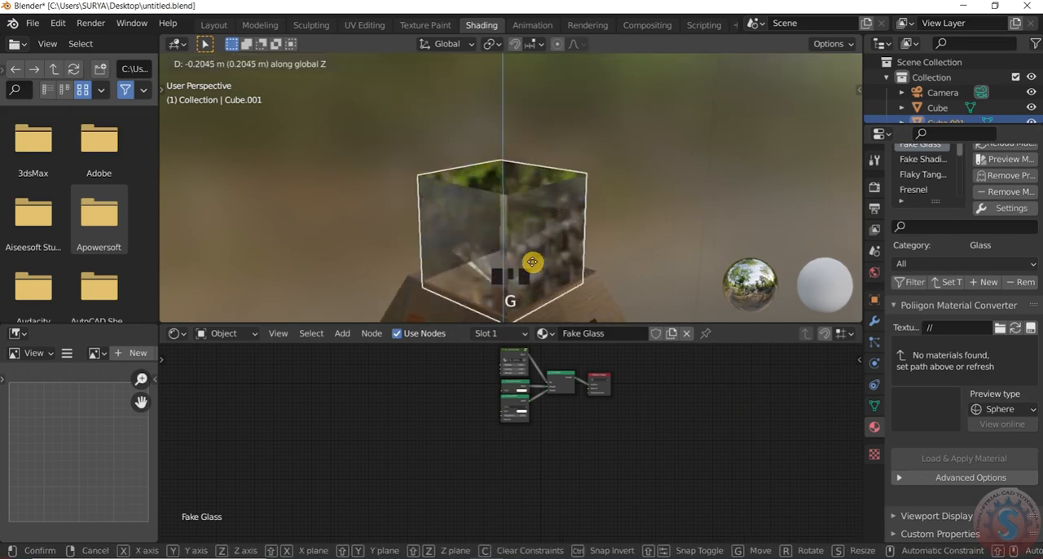
pyautogui.rightClick(531, 249)
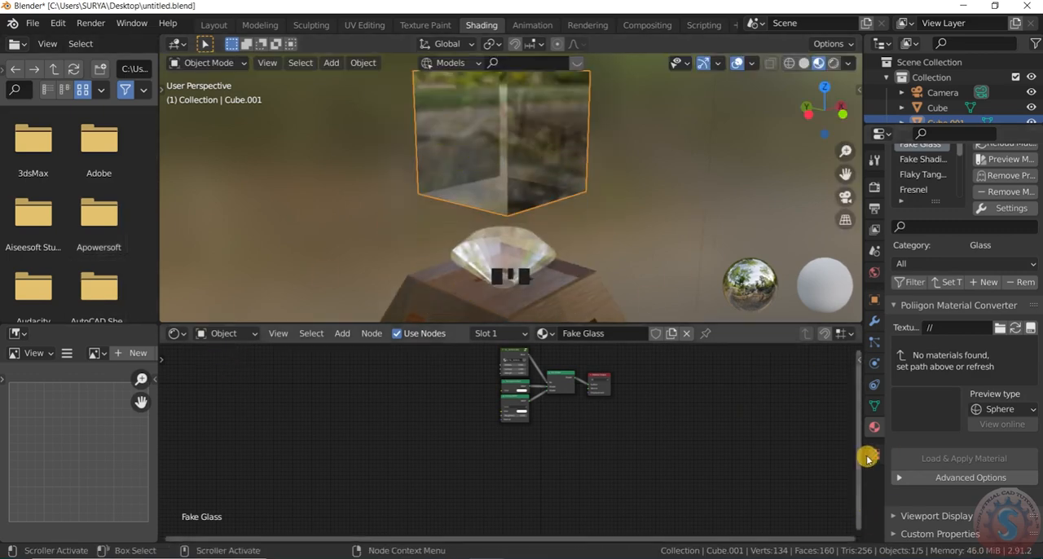
# - Apply the Basic Glass material from the Sample Materials library to the small cube
pyautogui.scroll(3, 909, 441)
pyautogui.scroll(-2, 925, 420)
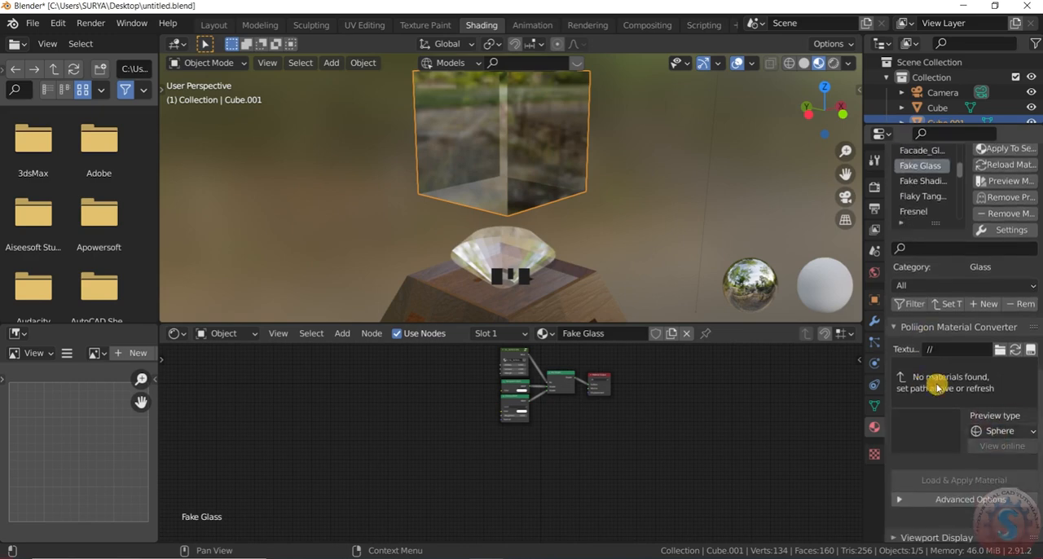
pyautogui.click(670, 154)
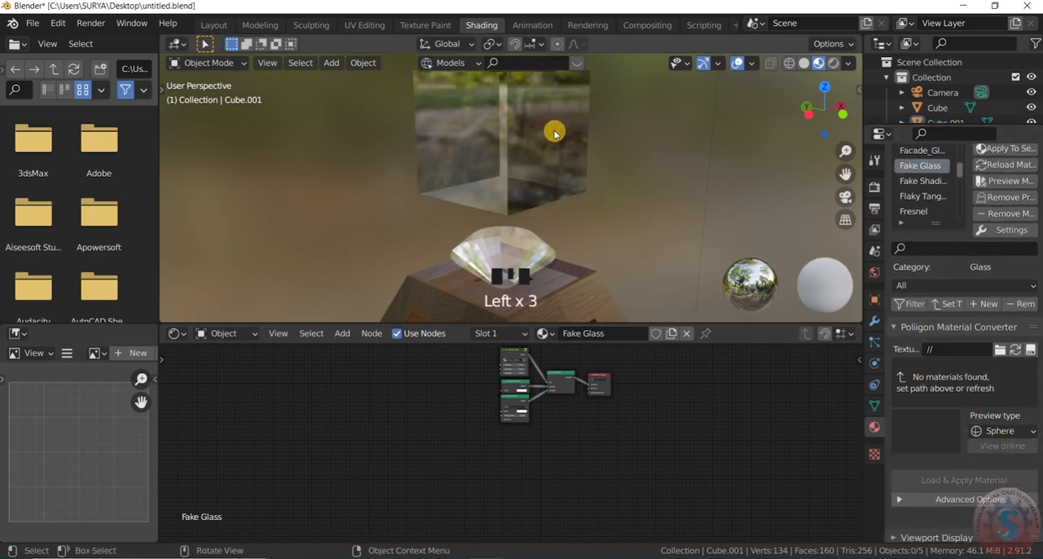
pyautogui.scroll(-2, 555, 133)
pyautogui.click(543, 139)
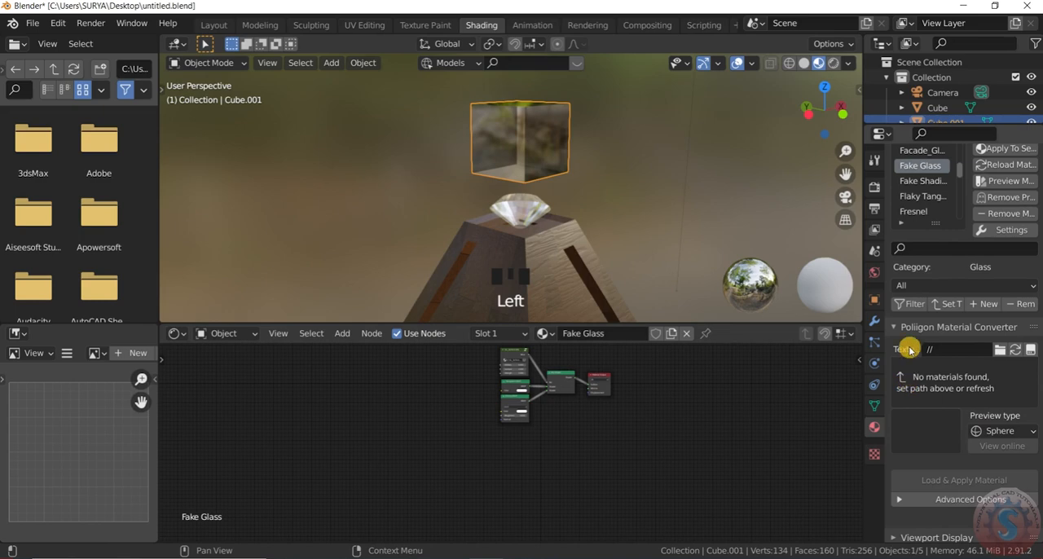
pyautogui.click(875, 188)
pyautogui.click(874, 427)
pyautogui.scroll(-5, 929, 358)
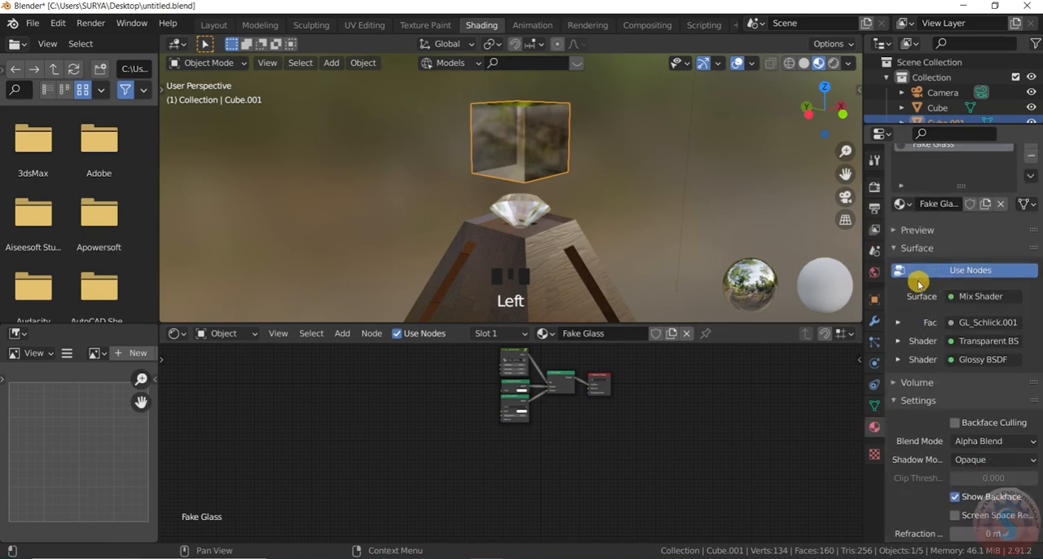
pyautogui.scroll(5, 928, 497)
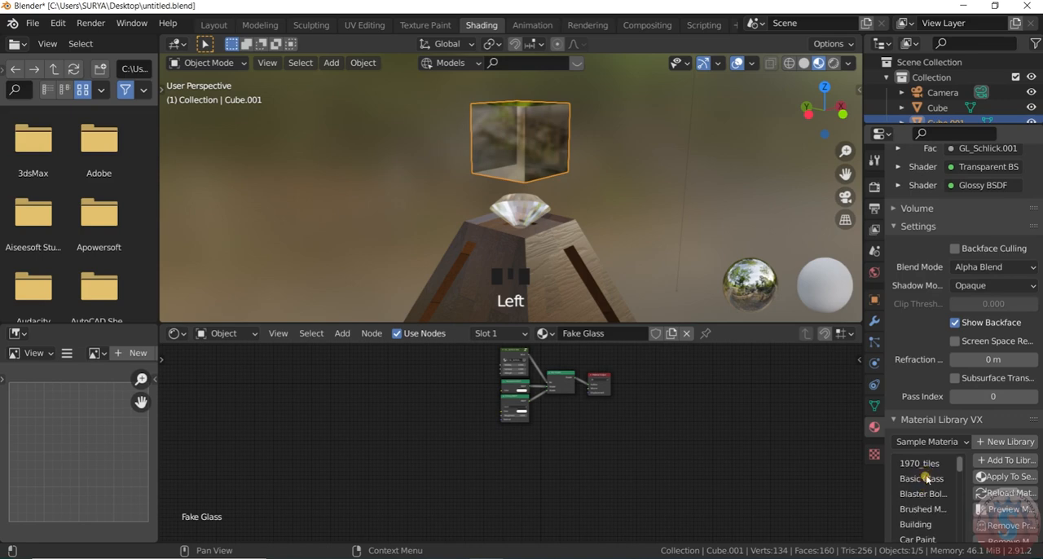
pyautogui.click(927, 479)
pyautogui.click(984, 477)
pyautogui.click(610, 227)
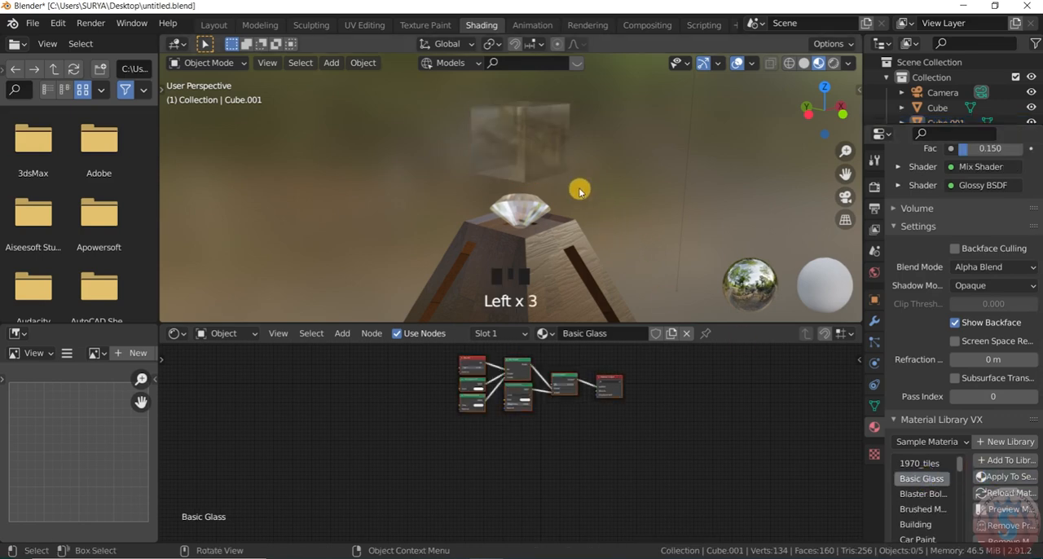
# - Lower the glass cube along Z onto the pyramid's top so that it encloses the diamond, and deselect it
pyautogui.scroll(2, 578, 187)
pyautogui.click(530, 150)
pyautogui.scroll(-2, 563, 139)
pyautogui.scroll(1, 572, 137)
pyautogui.press('g')
pyautogui.press('z')
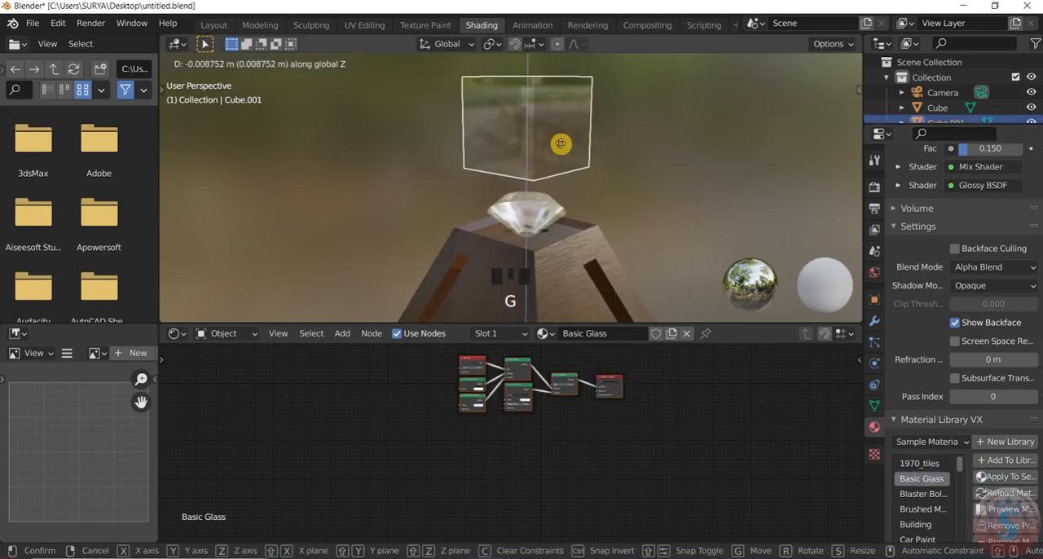
pyautogui.click(558, 210)
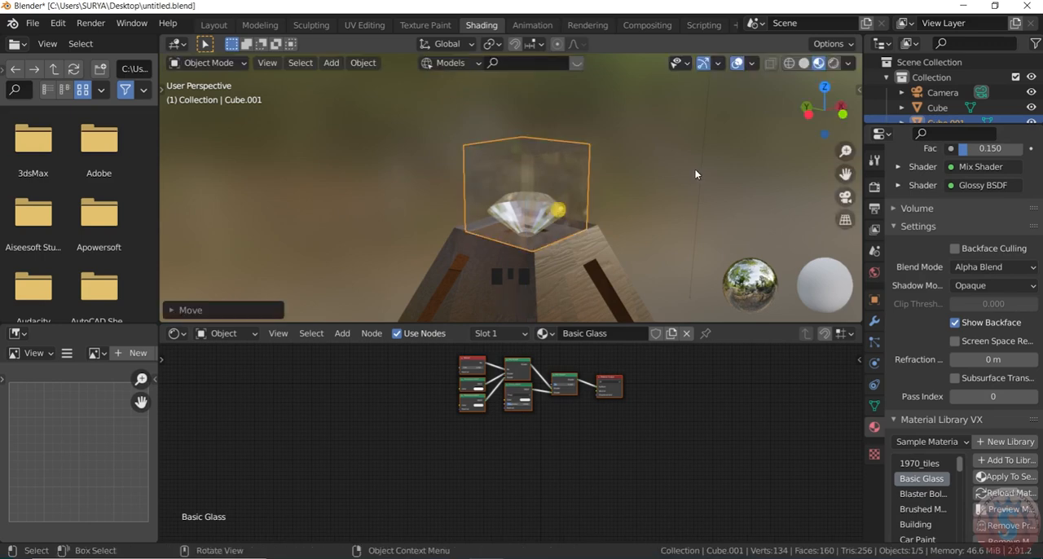
pyautogui.click(671, 150)
# - Return to the Layout workspace and examine the whole model with its materials from several angles
pyautogui.scroll(2, 671, 148)
pyautogui.moveTo(810, 111)
pyautogui.mouseDown()
pyautogui.moveTo(780, 116)
pyautogui.moveTo(820, 117)
pyautogui.mouseUp()
pyautogui.scroll(-5, 813, 228)
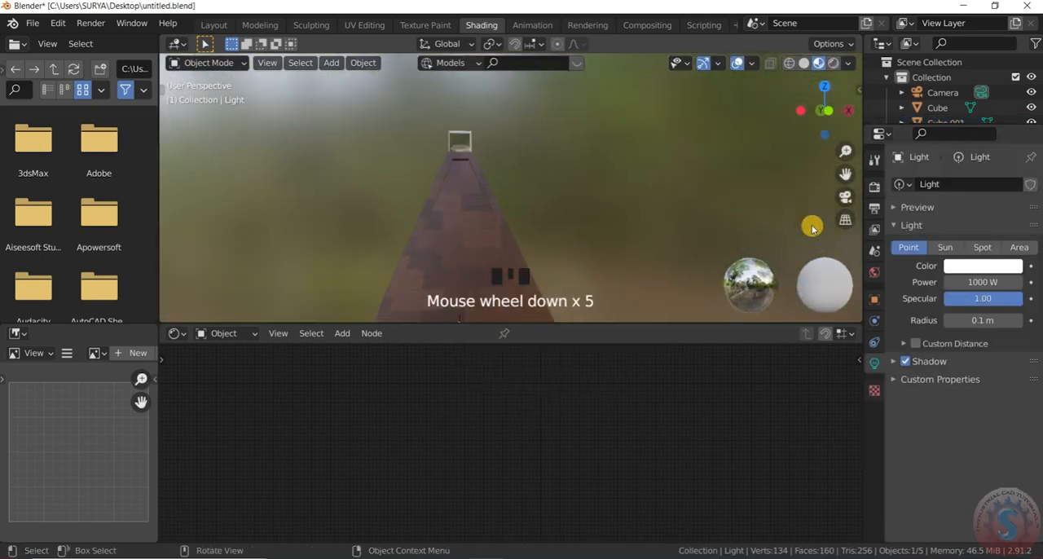
pyautogui.click(214, 25)
pyautogui.scroll(2, 564, 233)
pyautogui.scroll(-2, 504, 207)
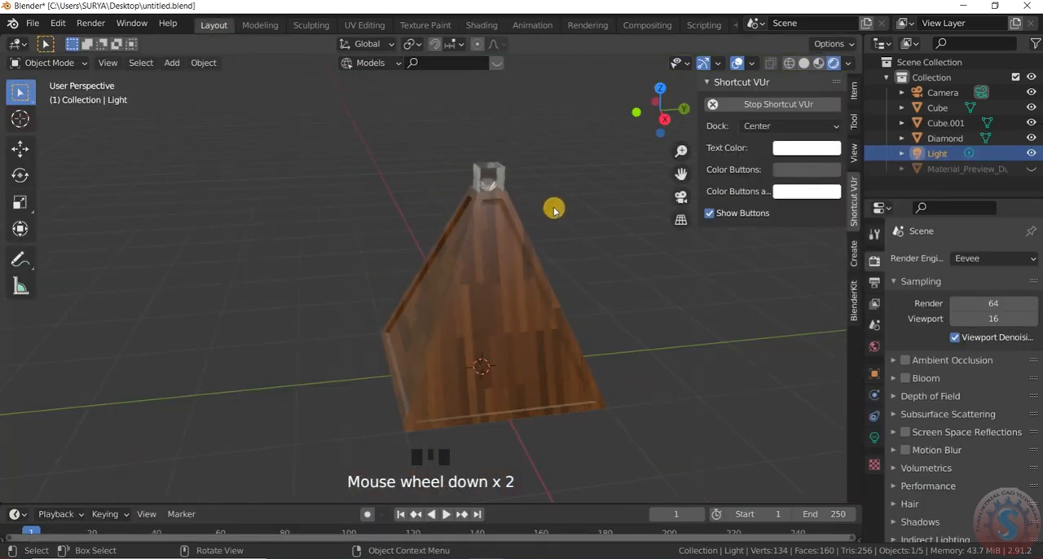
pyautogui.scroll(1, 556, 207)
pyautogui.moveTo(657, 108)
pyautogui.mouseDown()
pyautogui.moveTo(620, 114)
pyautogui.moveTo(644, 110)
pyautogui.mouseUp()
pyautogui.scroll(-4, 552, 275)
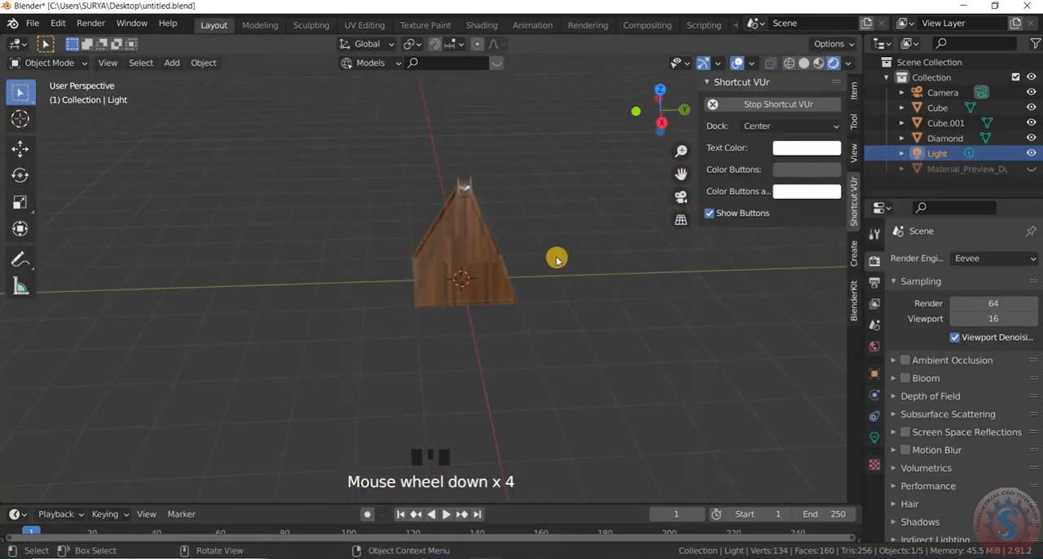
# - Scale up the glass cube uniformly around the diamond at the pyramid's top, and deselect it
pyautogui.scroll(3, 417, 261)
pyautogui.scroll(3, 361, 251)
pyautogui.scroll(-2, 386, 172)
pyautogui.scroll(5, 386, 158)
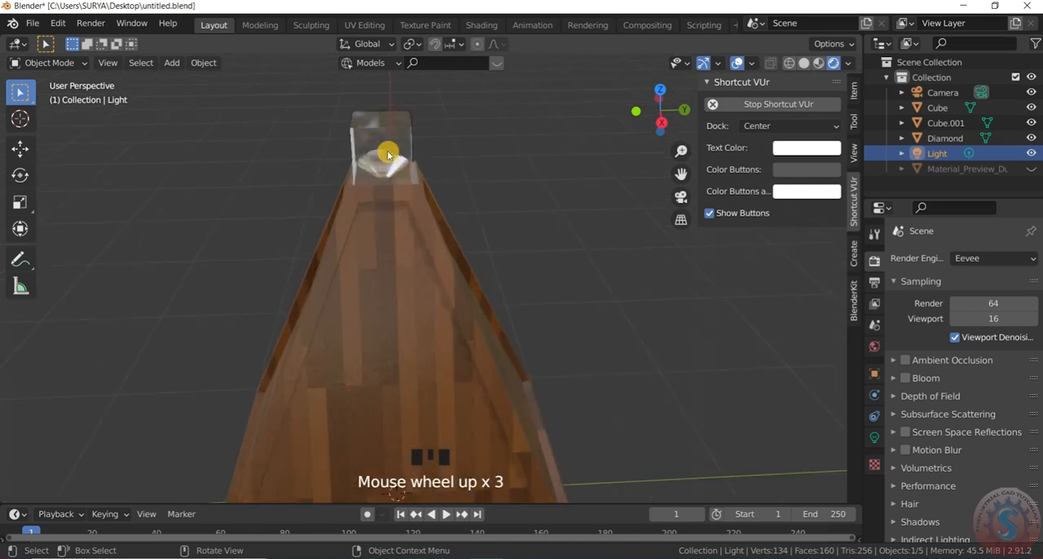
pyautogui.scroll(-3, 423, 196)
pyautogui.click(416, 174)
pyautogui.scroll(2, 417, 174)
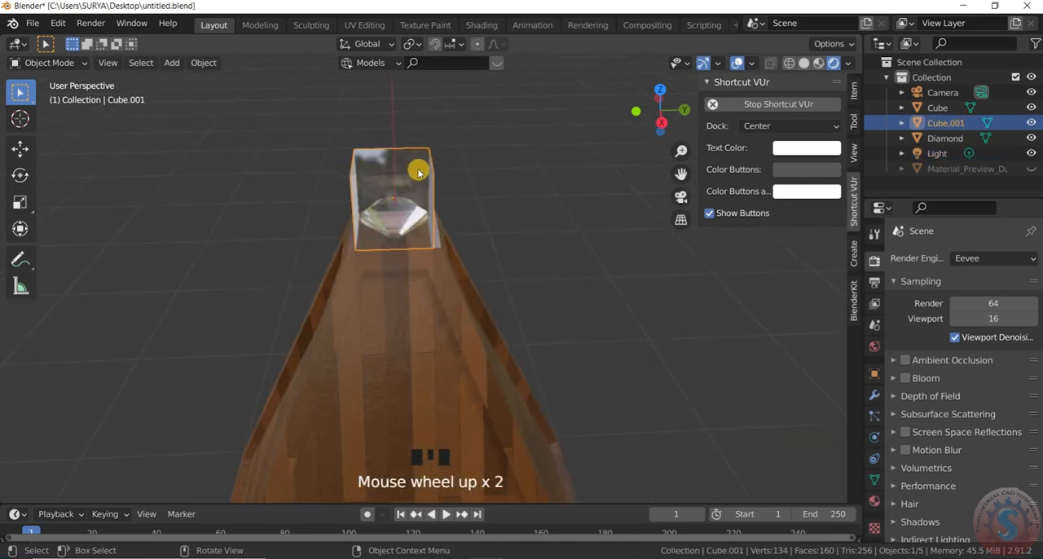
pyautogui.scroll(-2, 417, 173)
pyautogui.moveTo(661, 118); pyautogui.dragTo(721, 100)
pyautogui.scroll(1, 402, 243)
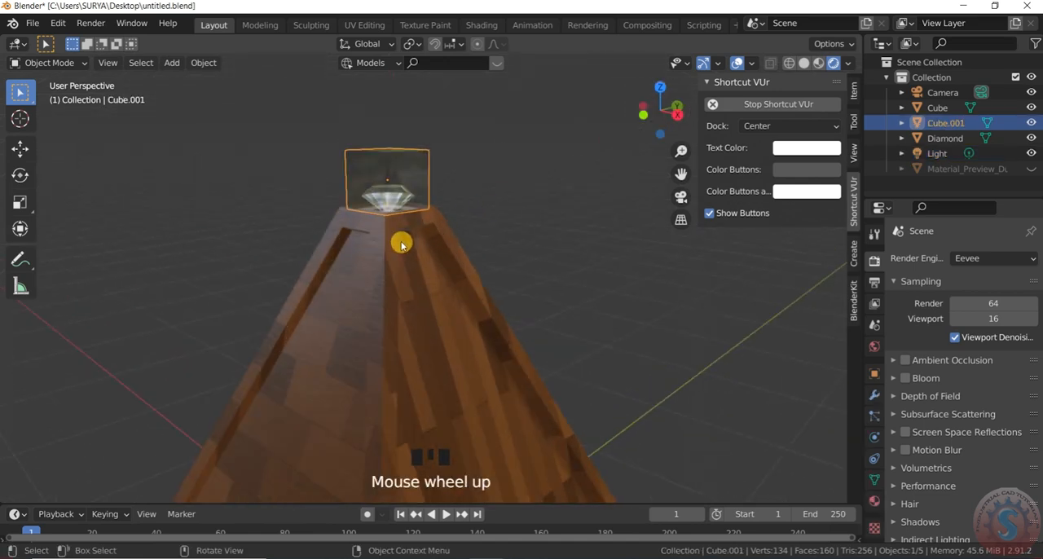
pyautogui.press('s')
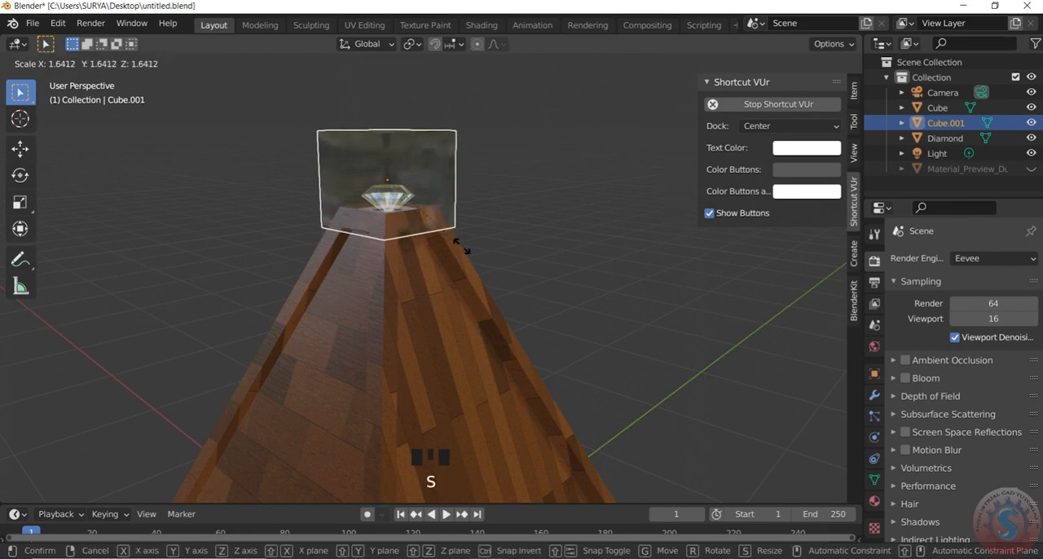
pyautogui.click(554, 264)
pyautogui.scroll(-6, 554, 212)
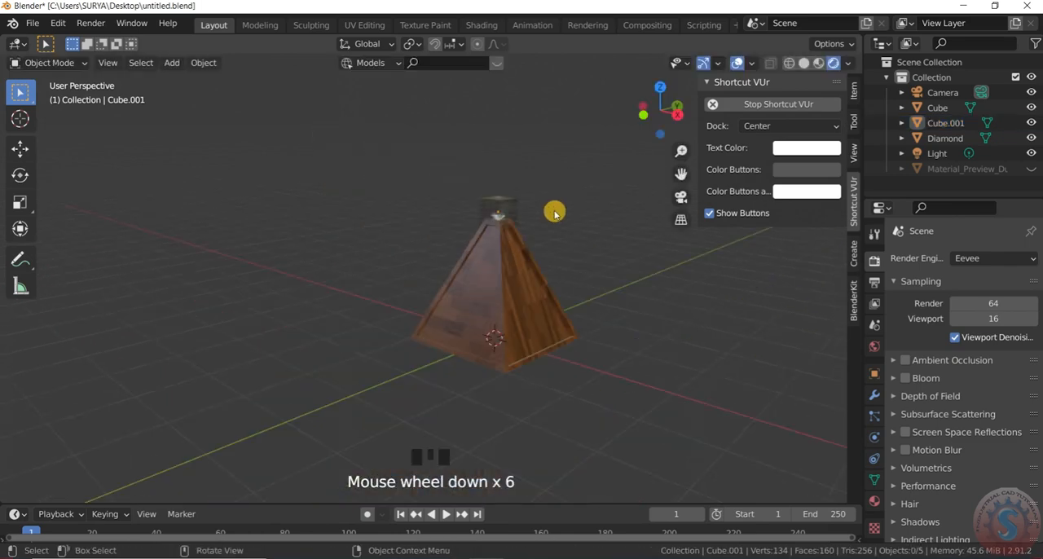
pyautogui.click(554, 200)
# - Select the glass cube again, enlarge it further in all directions, and clear the selection
pyautogui.scroll(4, 554, 193)
pyautogui.moveTo(654, 108); pyautogui.dragTo(310, 272)
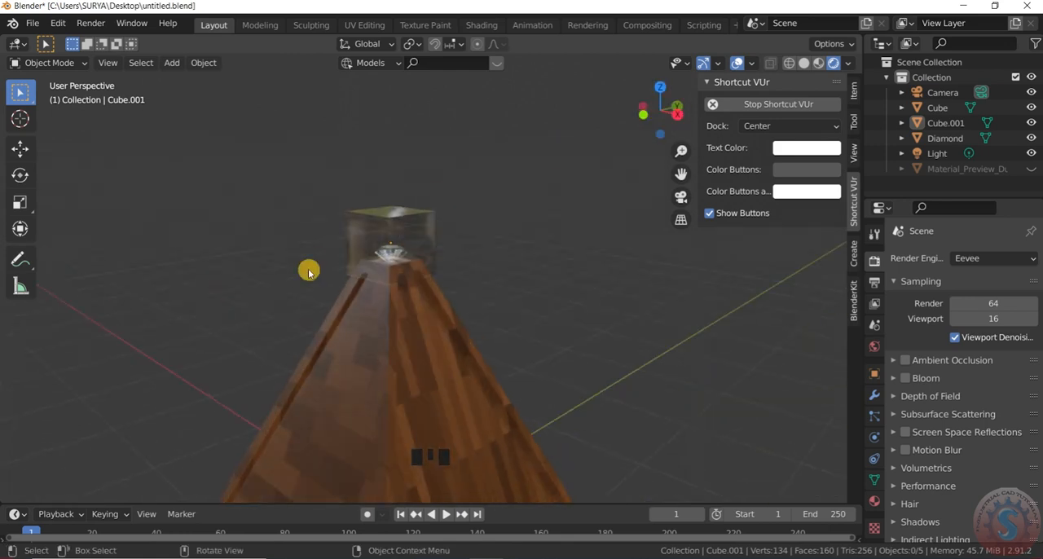
pyautogui.scroll(5, 431, 252)
pyautogui.scroll(-7, 475, 261)
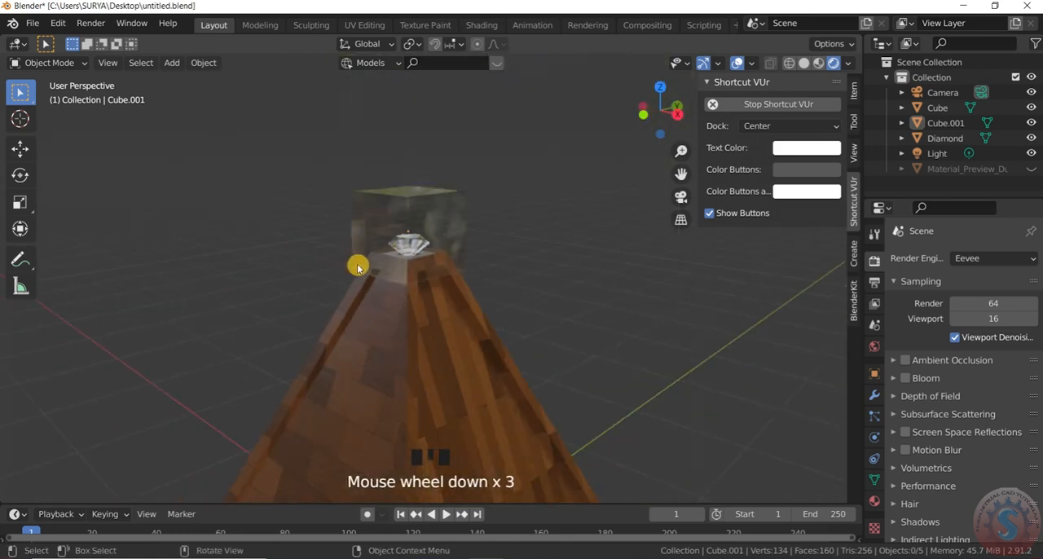
pyautogui.scroll(3, 407, 261)
pyautogui.scroll(3, 407, 260)
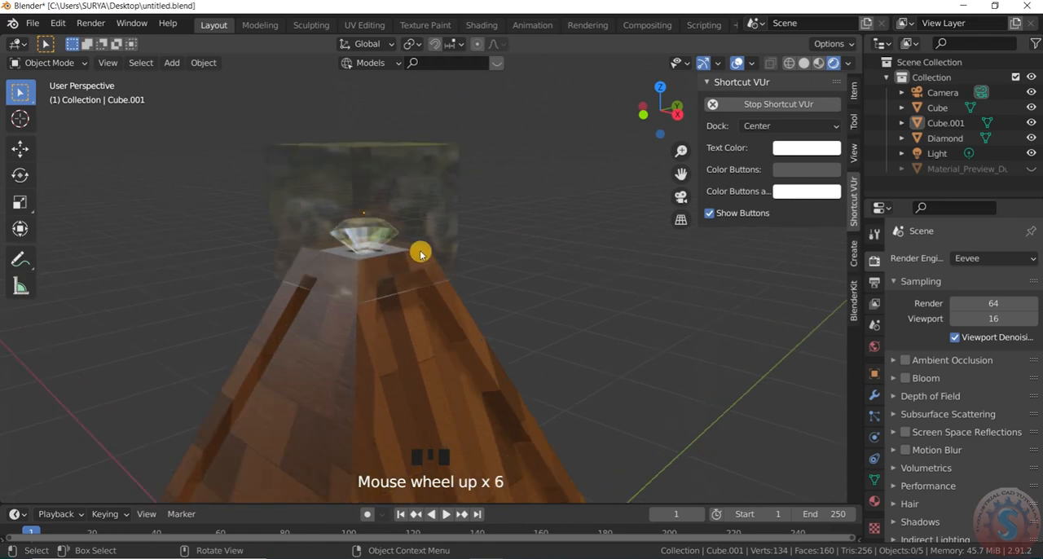
pyautogui.press('z')
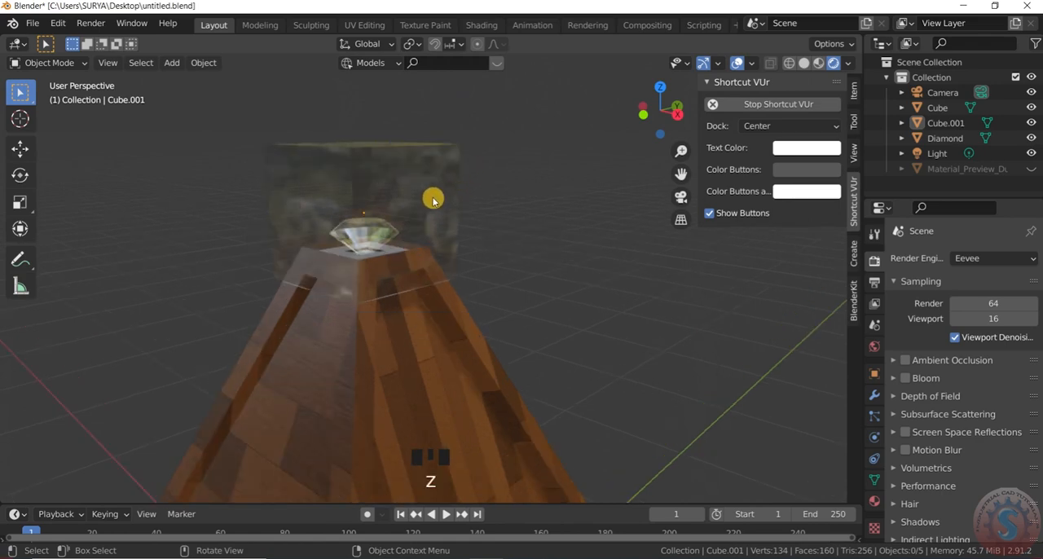
pyautogui.click(427, 215)
pyautogui.scroll(2, 427, 215)
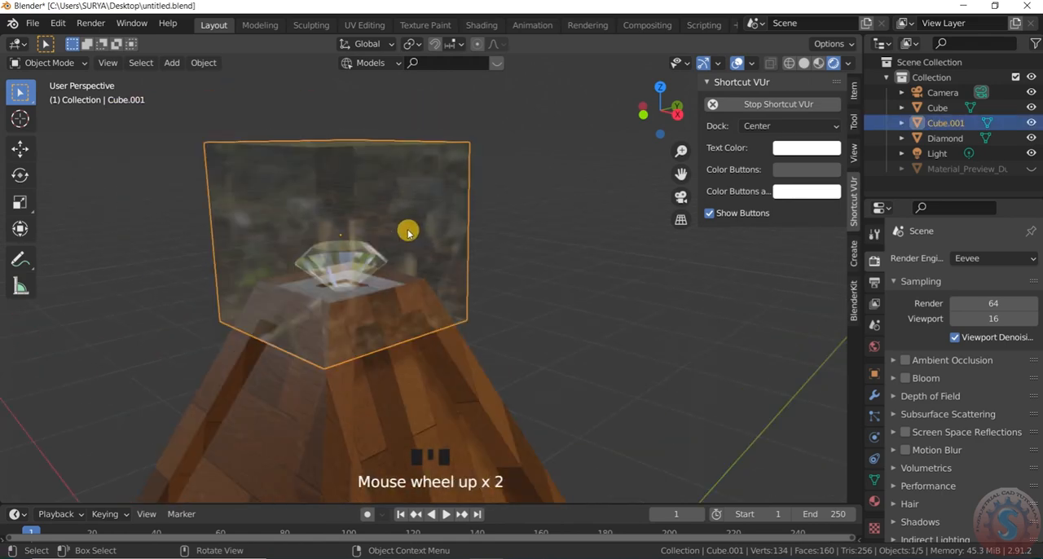
pyautogui.press('s')
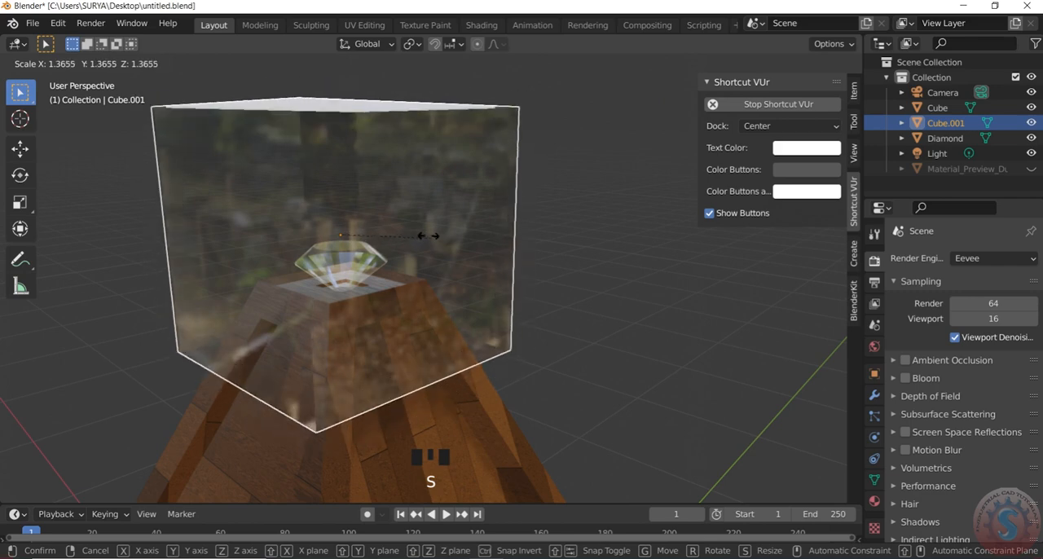
pyautogui.click(563, 215)
pyautogui.scroll(-1, 563, 214)
pyautogui.click(587, 172)
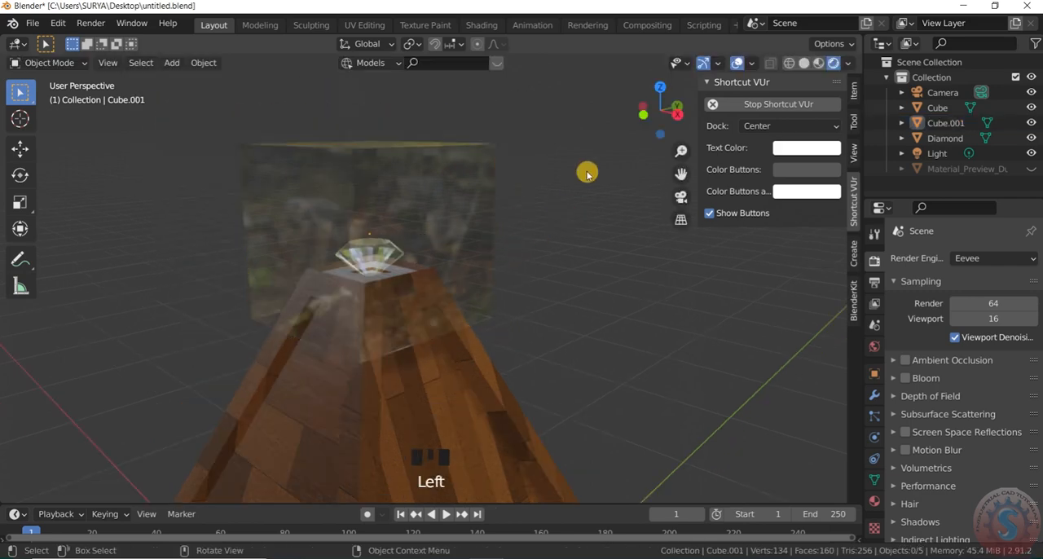
# - Try to lower the enlarged glass cube along the Z axis over the pyramid's tip
pyautogui.scroll(-3, 601, 163)
pyautogui.scroll(3, 495, 254)
pyautogui.click(516, 248)
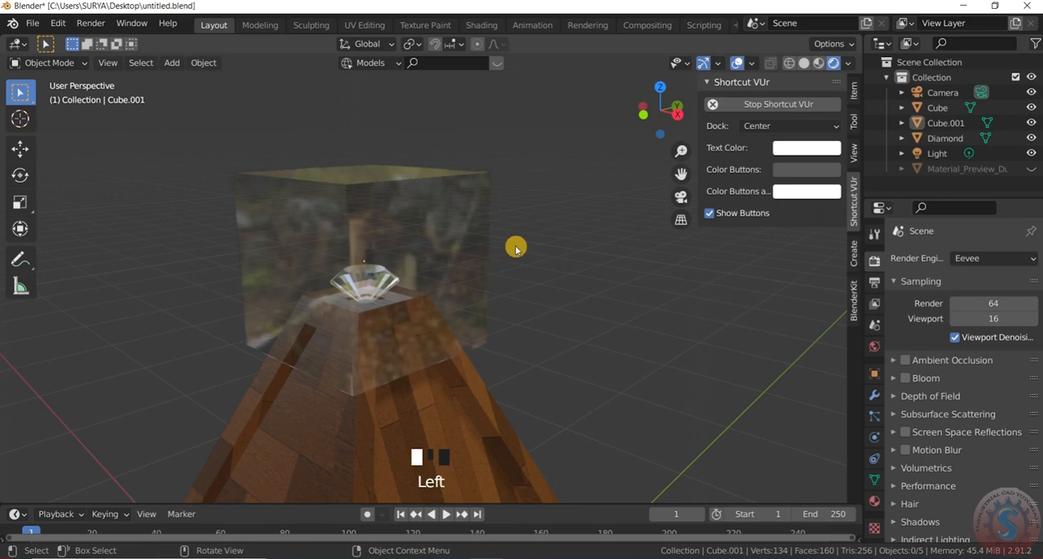
pyautogui.click(495, 242)
pyautogui.scroll(-2, 494, 229)
pyautogui.press('g')
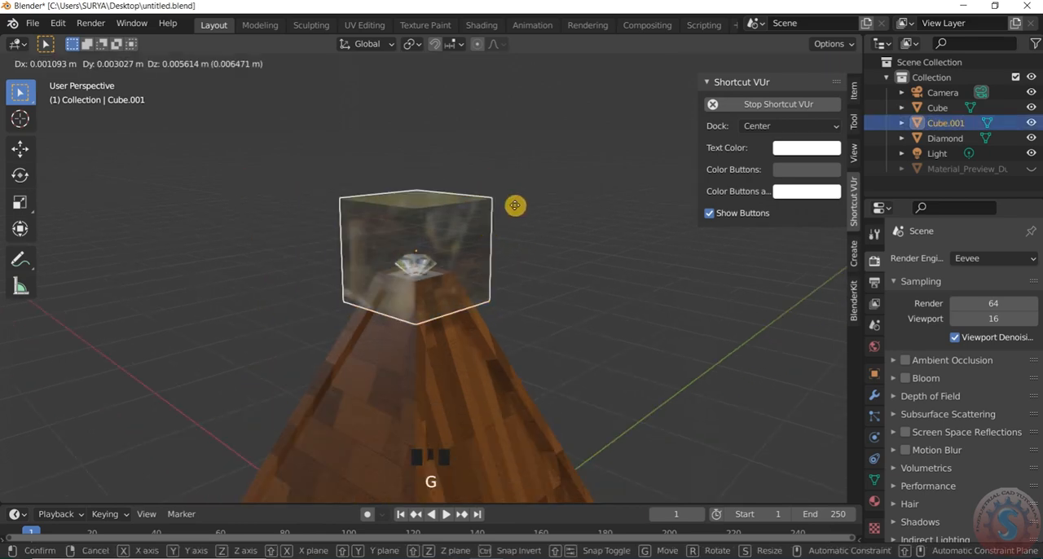
pyautogui.press('z')
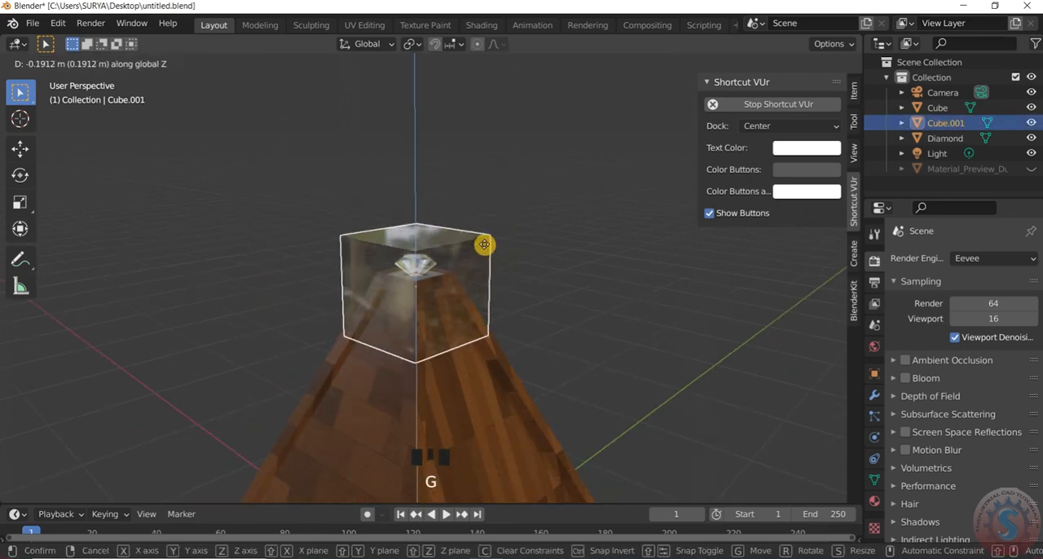
pyautogui.click(552, 200)
# - Examine the enlarged cube and the pyramid's upper part from several angles in rendered and solid shading
pyautogui.moveTo(660, 118); pyautogui.dragTo(631, 77)
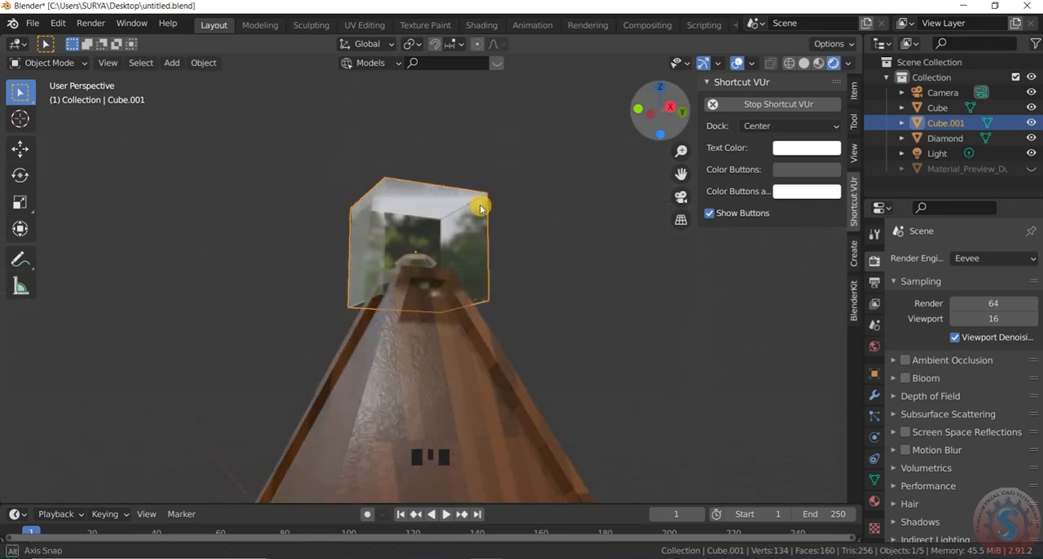
pyautogui.click(535, 248)
pyautogui.scroll(-5, 540, 203)
pyautogui.scroll(2, 543, 184)
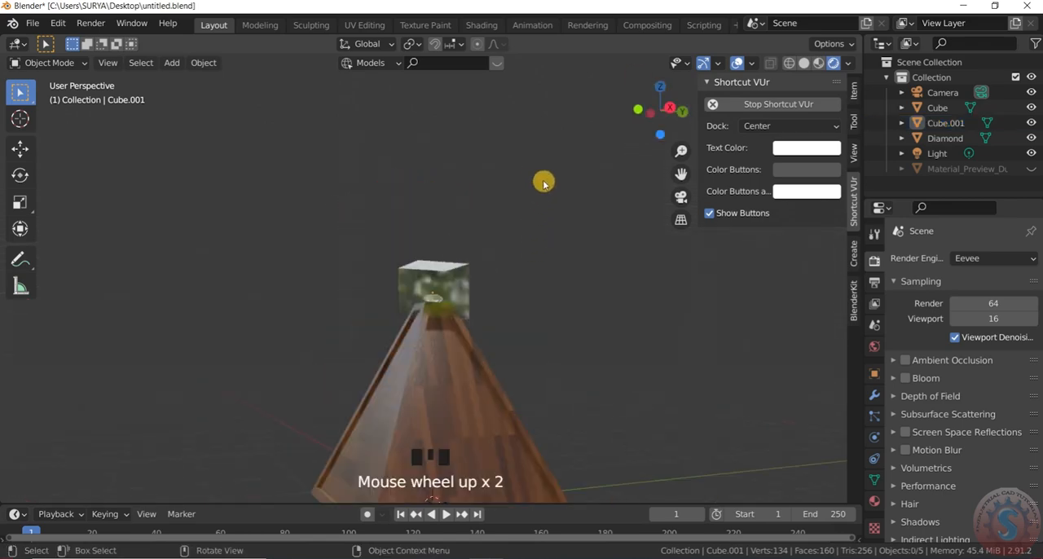
pyautogui.click(804, 63)
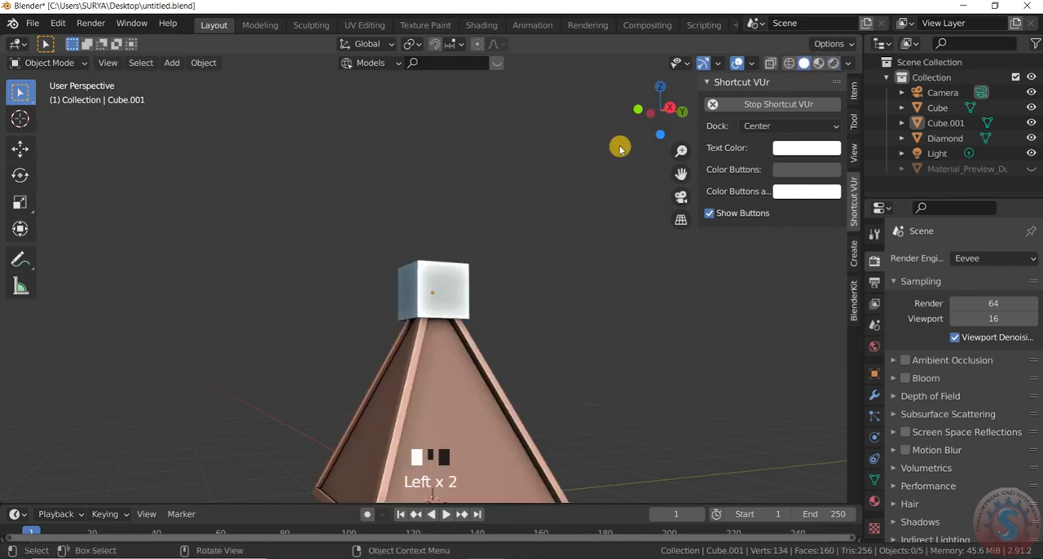
pyautogui.moveTo(661, 110)
pyautogui.mouseDown()
pyautogui.moveTo(678, 67)
pyautogui.moveTo(643, 106)
pyautogui.moveTo(666, 124)
pyautogui.moveTo(650, 109)
pyautogui.mouseUp()
pyautogui.scroll(2, 449, 333)
pyautogui.scroll(-2, 419, 328)
pyautogui.scroll(2, 419, 328)
# - Undo the glass cube's scaling and moving, and return the viewport to rendered shading
pyautogui.hotkey('ctrl', 'z')
pyautogui.hotkey('ctrl', 'z')
pyautogui.hotkey('ctrl', 'z')
pyautogui.hotkey('ctrl', 'z')
pyautogui.hotkey('ctrl', 'z')
pyautogui.hotkey('ctrl', 'z')
pyautogui.hotkey('ctrl', 'z')
pyautogui.hotkey('ctrl', 'z')
pyautogui.hotkey('ctrl', 'z')
pyautogui.hotkey('ctrl', 'z')
pyautogui.hotkey('ctrl', 'z')
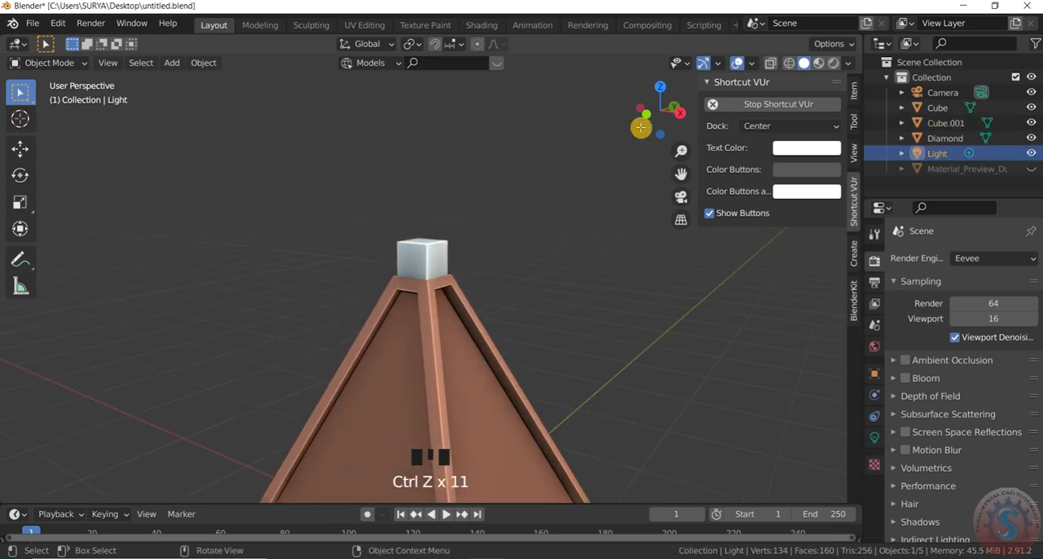
pyautogui.click(835, 64)
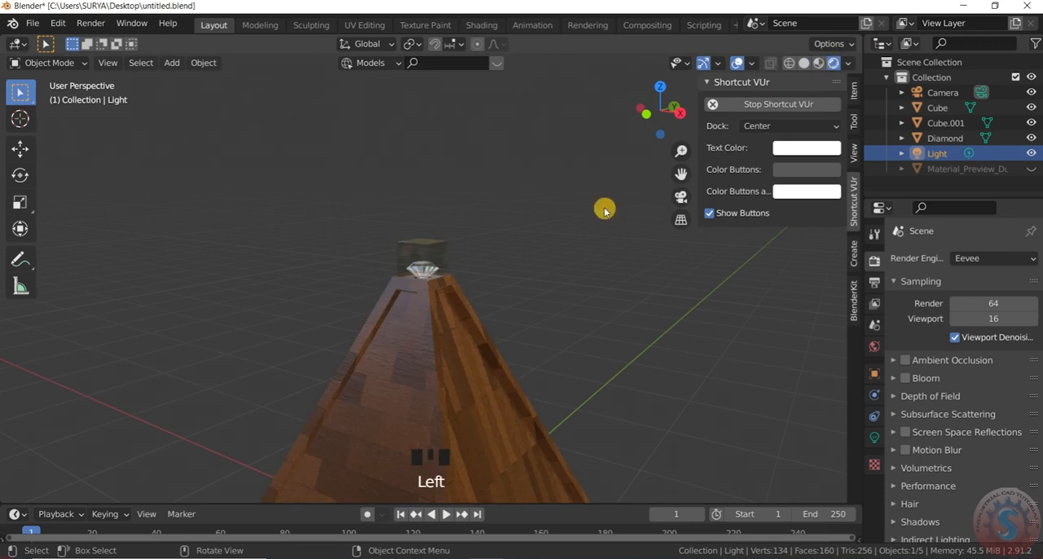
# - Examine the diamond in its glass cube up close and the whole pyramid from a distance
pyautogui.scroll(-2, 644, 143)
pyautogui.moveTo(657, 117); pyautogui.dragTo(404, 238)
pyautogui.scroll(-3, 595, 286)
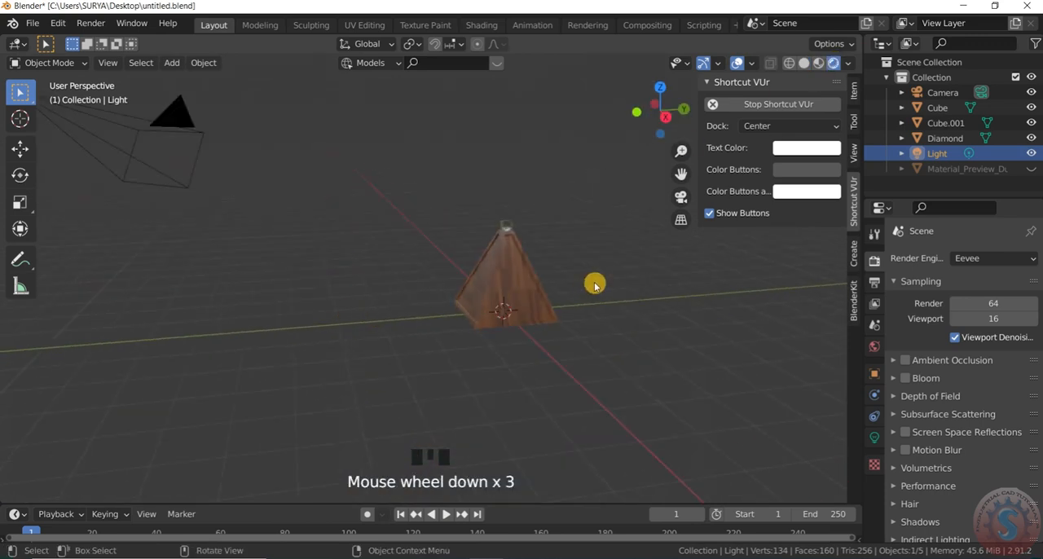
pyautogui.scroll(11, 473, 233)
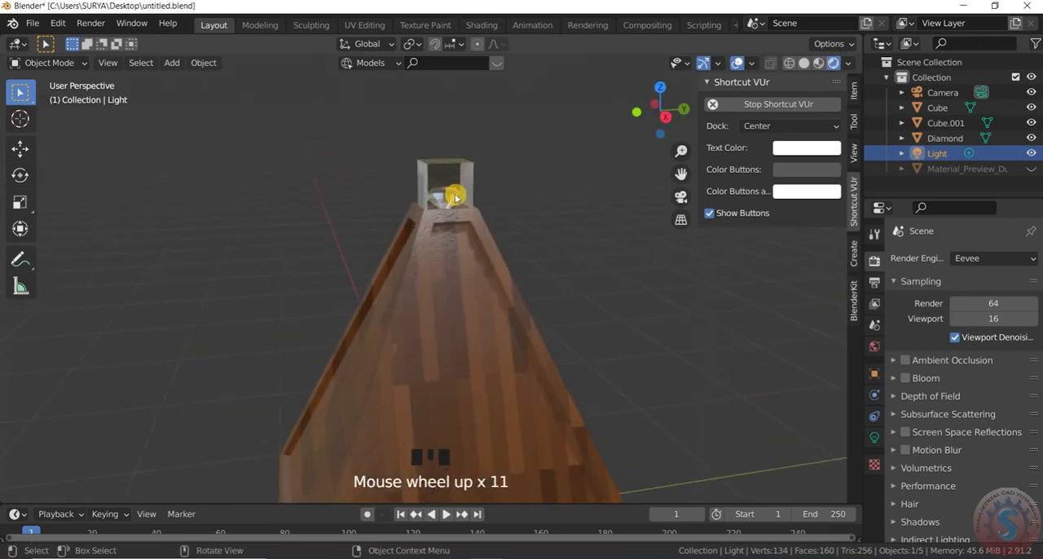
pyautogui.scroll(10, 456, 198)
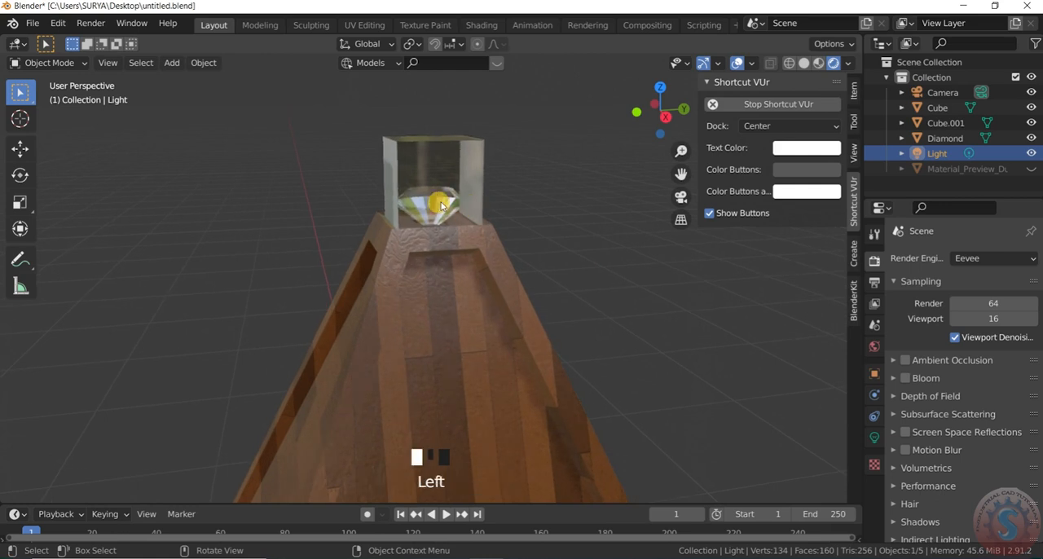
pyautogui.click(440, 205)
pyautogui.moveTo(480, 197); pyautogui.dragTo(475, 202)
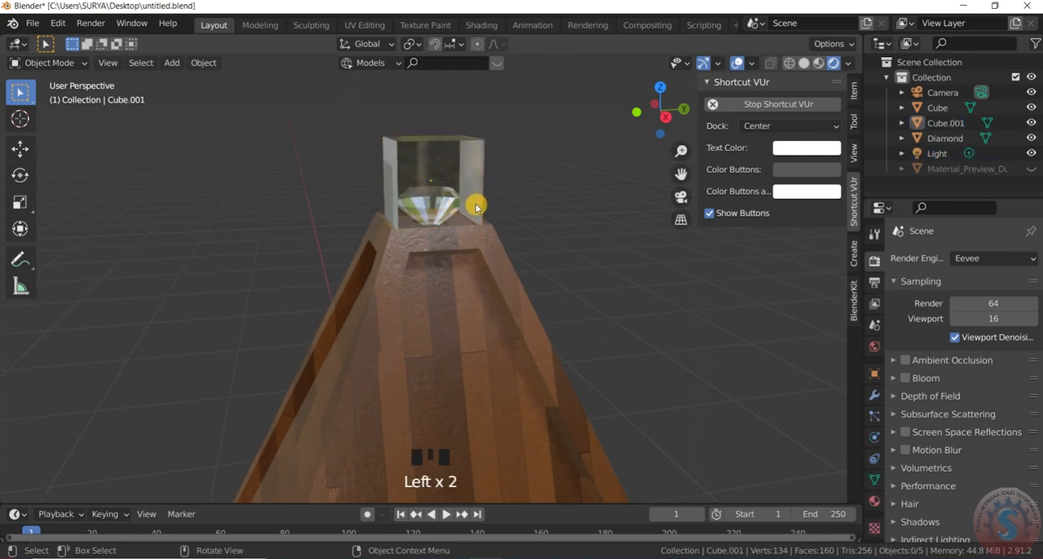
pyautogui.scroll(-14, 505, 218)
pyautogui.moveTo(668, 110)
pyautogui.mouseDown()
pyautogui.moveTo(481, 112)
pyautogui.moveTo(661, 115)
pyautogui.mouseUp()
pyautogui.scroll(-3, 556, 231)
pyautogui.scroll(2, 546, 232)
pyautogui.click(534, 230)
pyautogui.click(544, 226)
pyautogui.scroll(1, 542, 225)
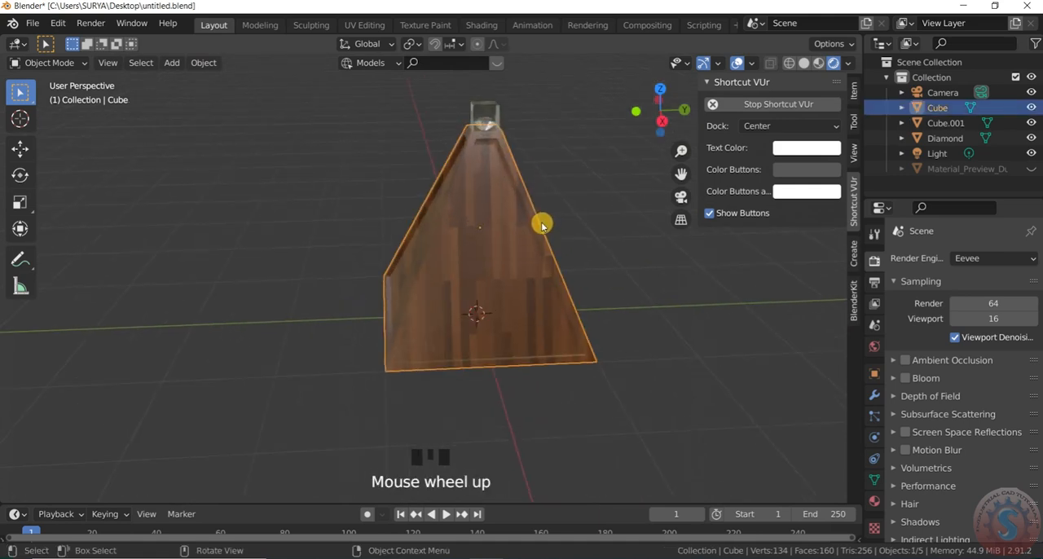
pyautogui.press('s')
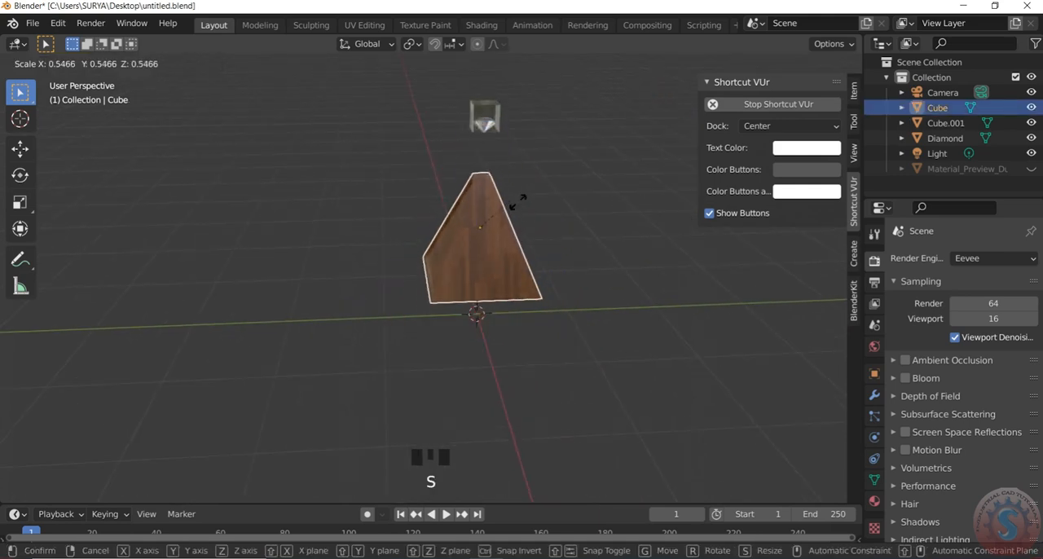
pyautogui.rightClick(530, 217)
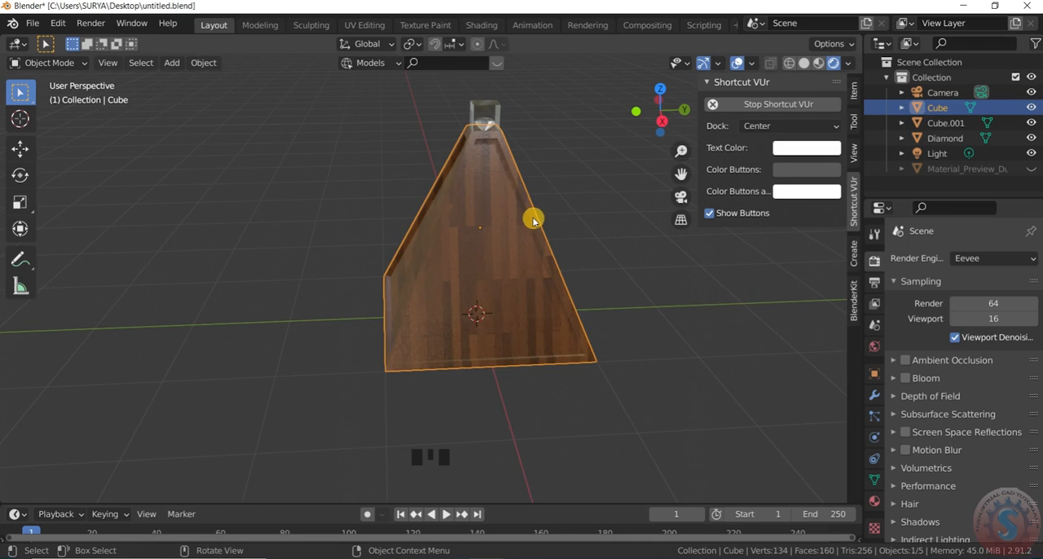
pyautogui.press('s')
pyautogui.rightClick(524, 214)
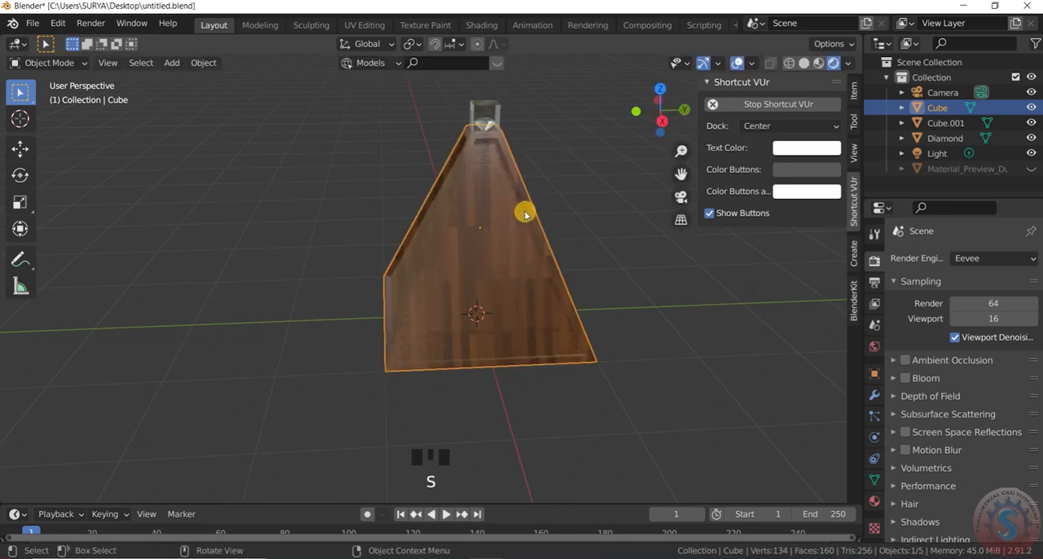
pyautogui.press('g')
pyautogui.rightClick(544, 205)
pyautogui.press('s')
pyautogui.press('z')
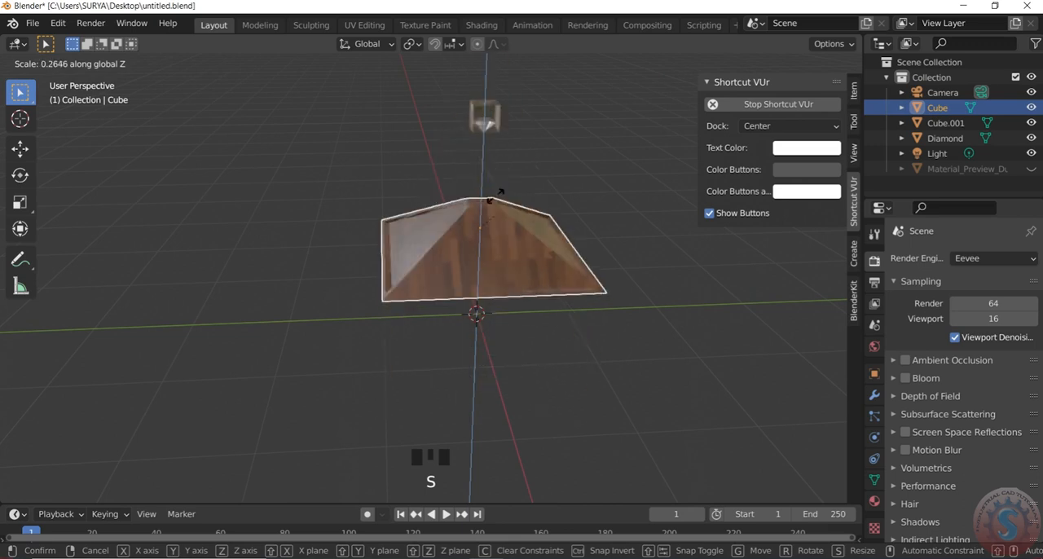
pyautogui.click(758, 281)
# - Deselect the pyramid, enable Ambient Occlusion and Bloom in the Eevee render settings, and expand the Bloom options
pyautogui.scroll(-1, 518, 279)
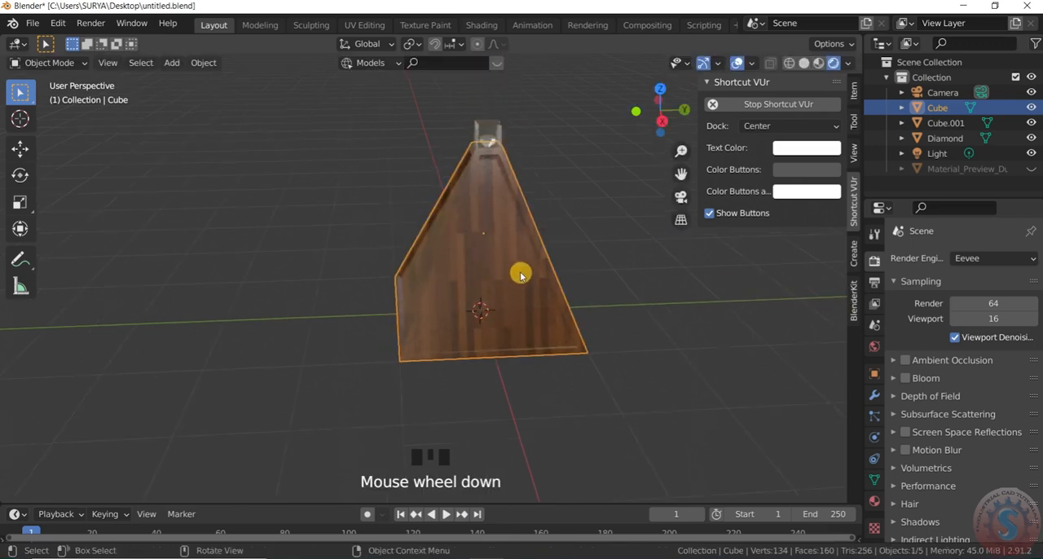
pyautogui.scroll(2, 587, 227)
pyautogui.moveTo(652, 123); pyautogui.dragTo(656, 119)
pyautogui.click(607, 177)
pyautogui.scroll(6, 531, 107)
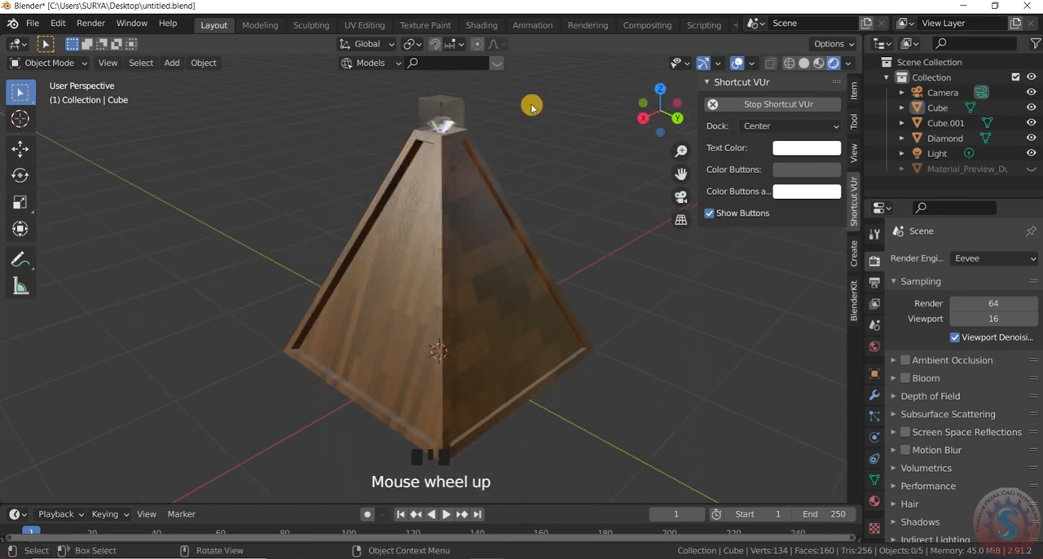
pyautogui.scroll(7, 534, 101)
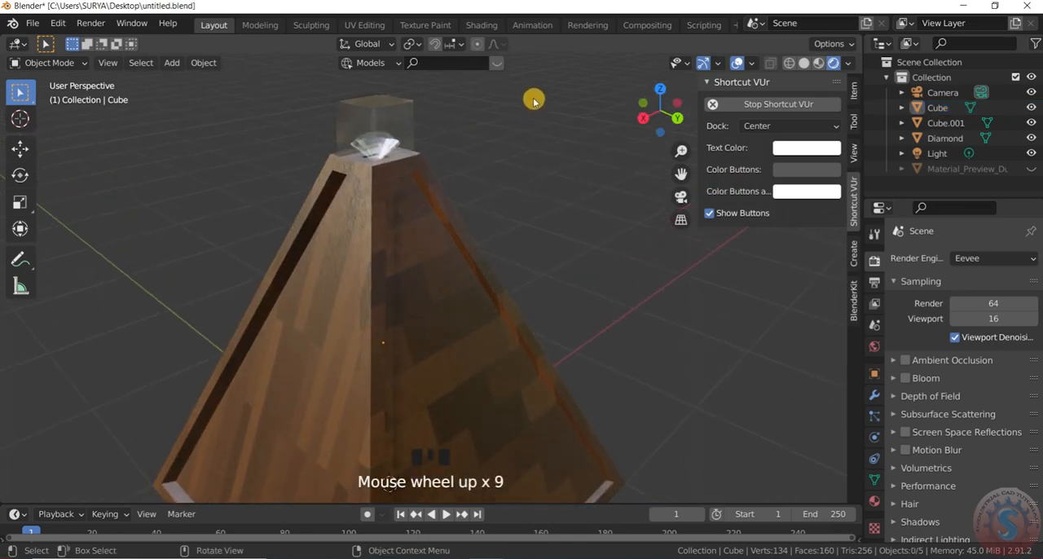
pyautogui.click(905, 360)
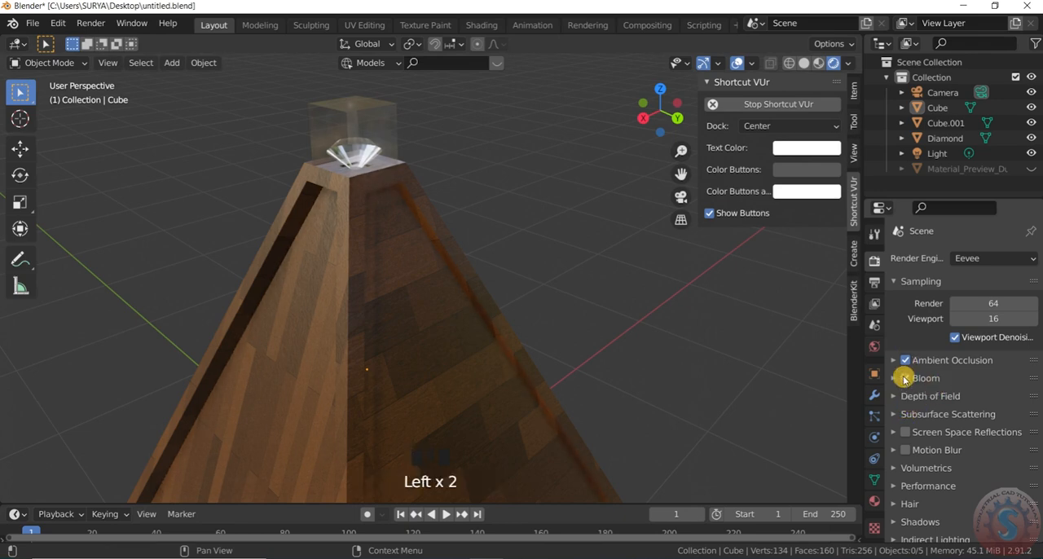
pyautogui.click(895, 378)
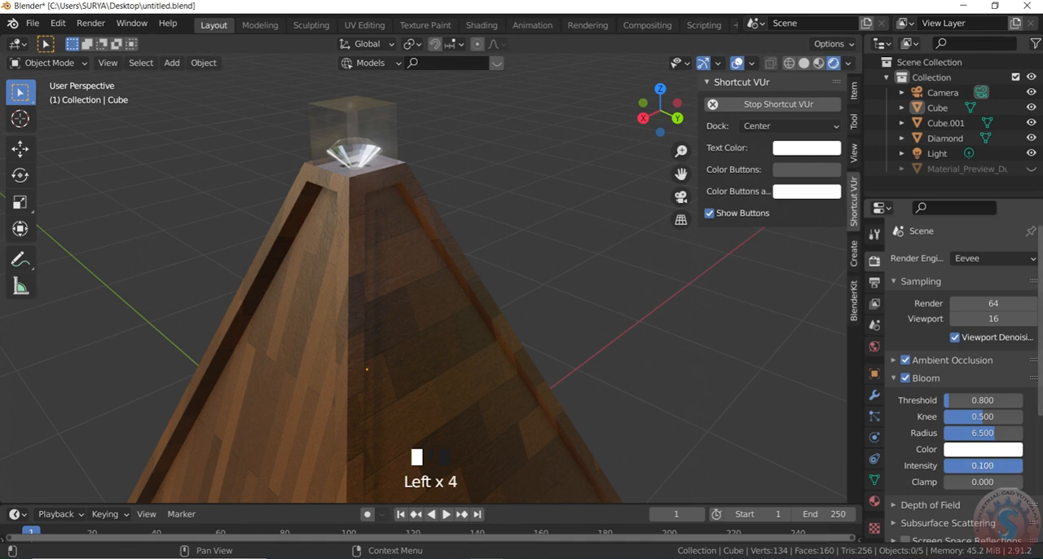
pyautogui.click(985, 437)
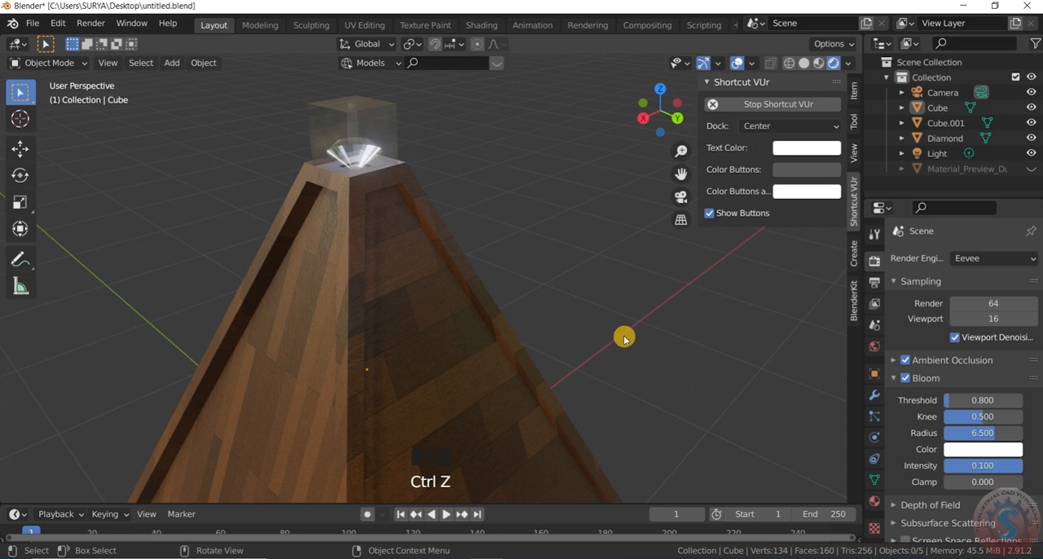
# - Try a Bloom intensity of about 0.098 and undo the intensity changes
pyautogui.hotkey('ctrl', 'z')
pyautogui.click(982, 466)
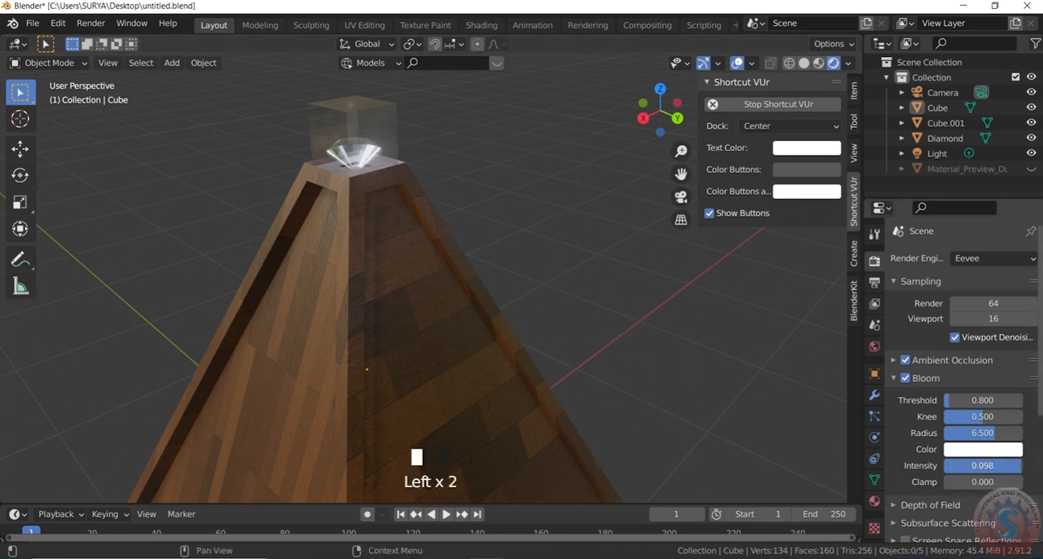
pyautogui.hotkey('ctrl', 'z')
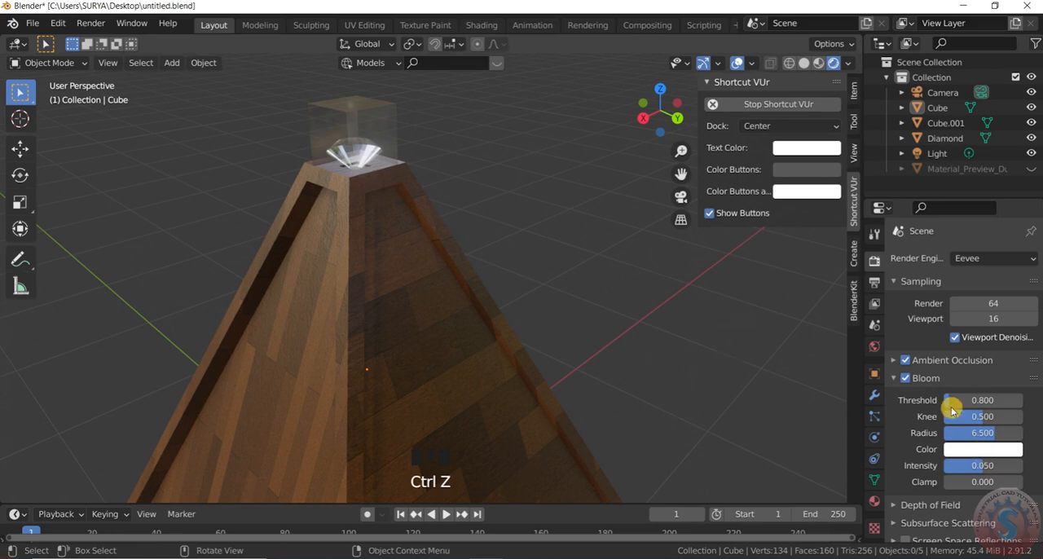
# - Look through the Volumetrics, Performance, Hair and Shadows options in the Eevee render settings
pyautogui.scroll(-11, 965, 437)
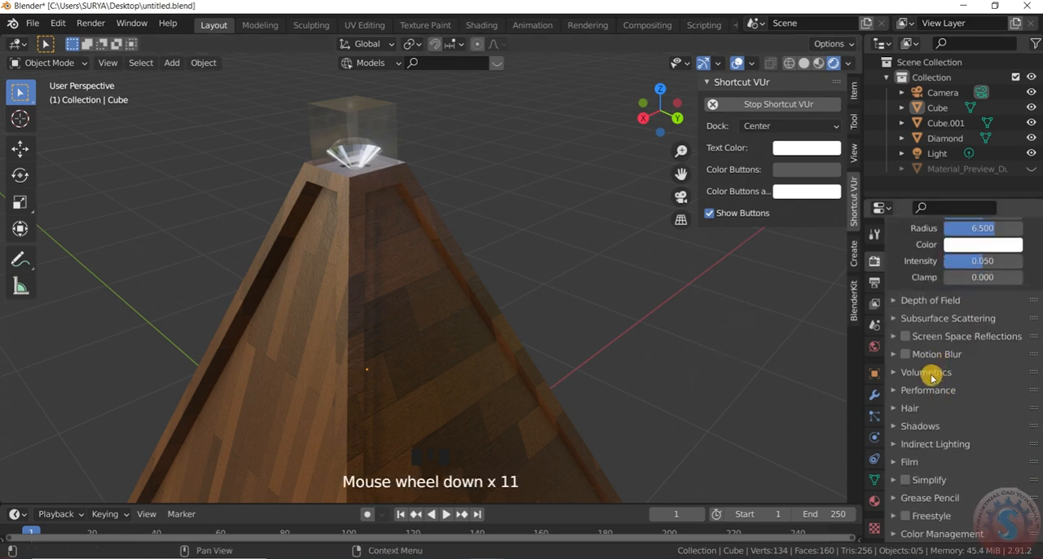
pyautogui.click(923, 373)
pyautogui.click(923, 373)
pyautogui.click(921, 406)
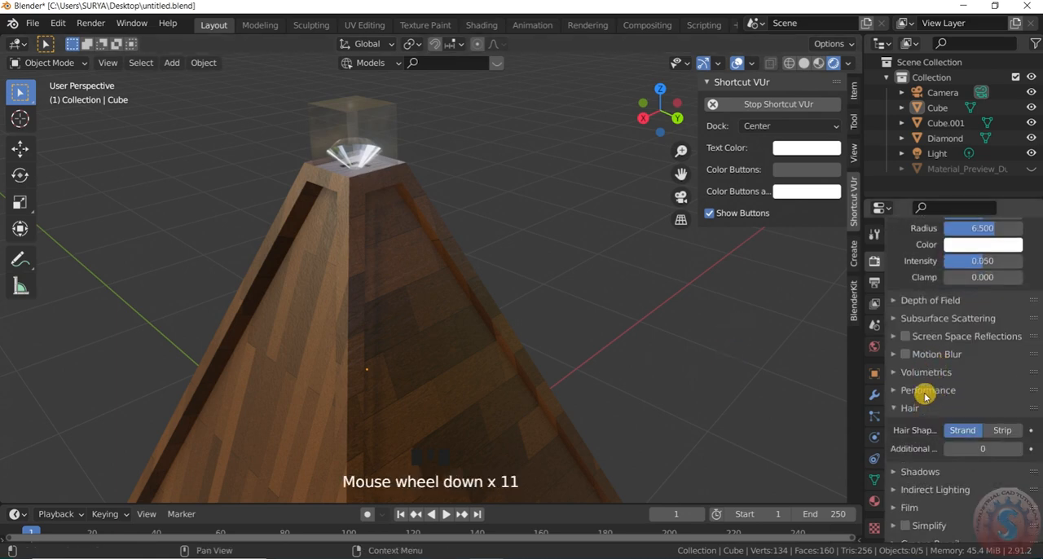
pyautogui.click(925, 391)
pyautogui.click(924, 394)
pyautogui.click(914, 411)
pyautogui.click(913, 411)
pyautogui.click(912, 411)
pyautogui.click(913, 425)
pyautogui.scroll(-2, 959, 416)
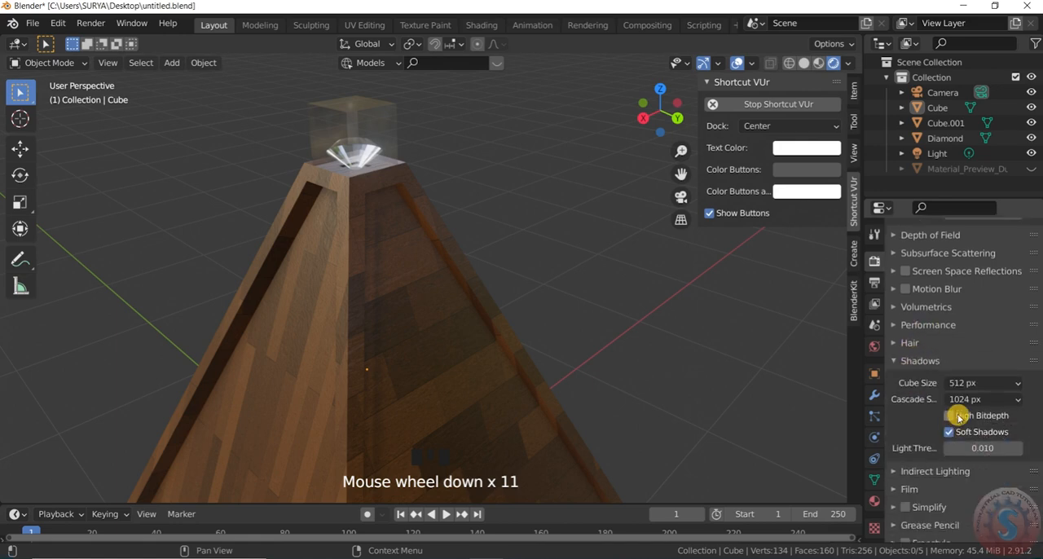
pyautogui.click(914, 358)
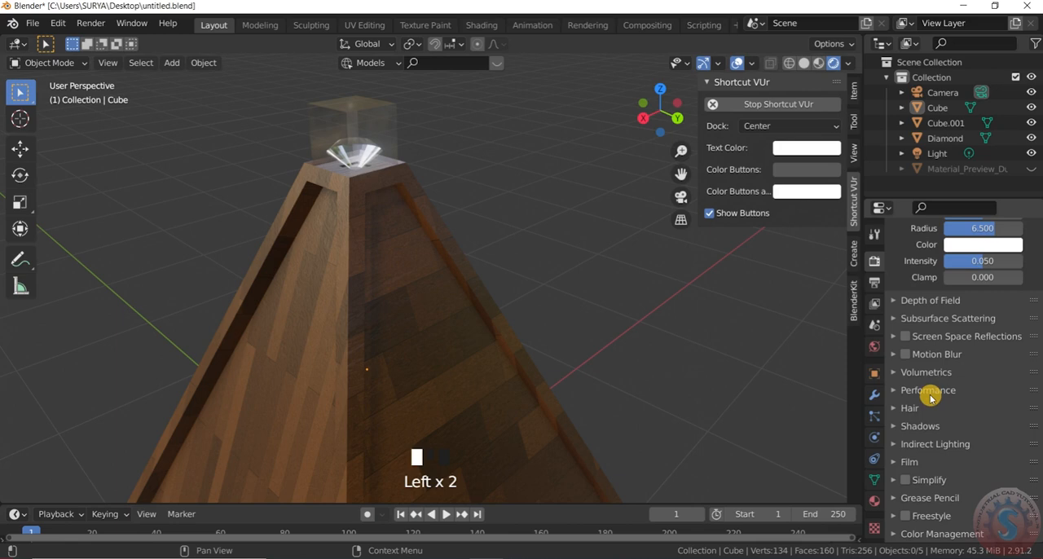
pyautogui.click(930, 392)
pyautogui.click(929, 392)
pyautogui.click(927, 408)
pyautogui.click(926, 409)
pyautogui.click(921, 429)
pyautogui.click(922, 427)
# - Bake the scene's indirect lighting and collapse the Indirect Lighting settings
pyautogui.click(928, 444)
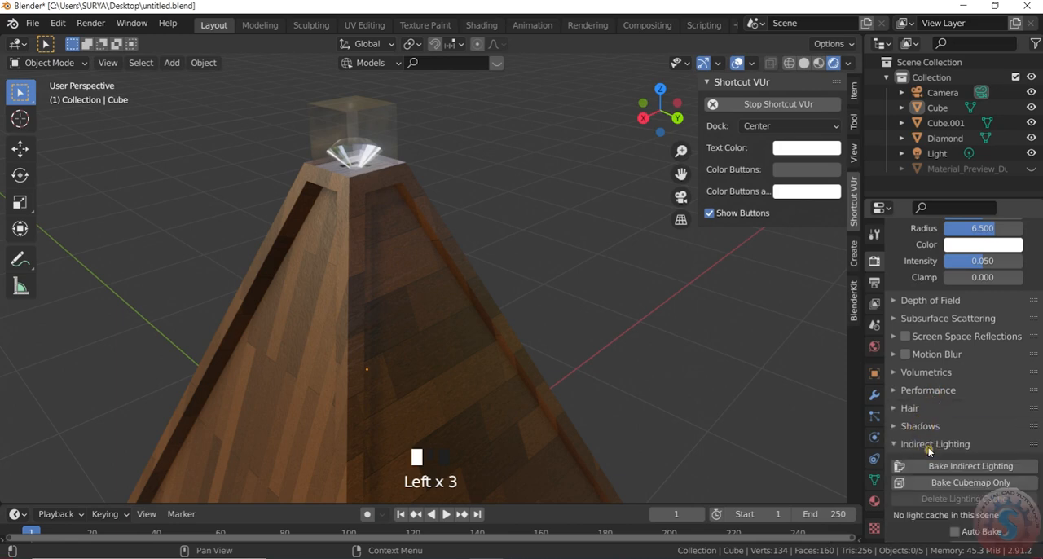
pyautogui.scroll(-2, 930, 438)
pyautogui.scroll(-1, 945, 420)
pyautogui.click(928, 380)
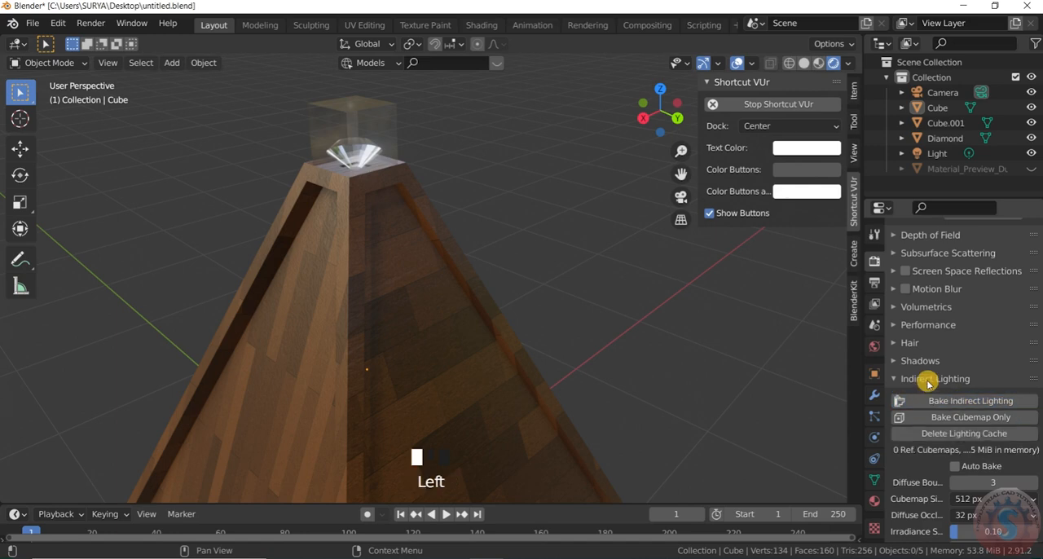
# - Check the Film options, enable Simplify and Freestyle in the render settings, and expand Color Management
pyautogui.scroll(-1, 929, 456)
pyautogui.click(911, 460)
pyautogui.scroll(-2, 949, 407)
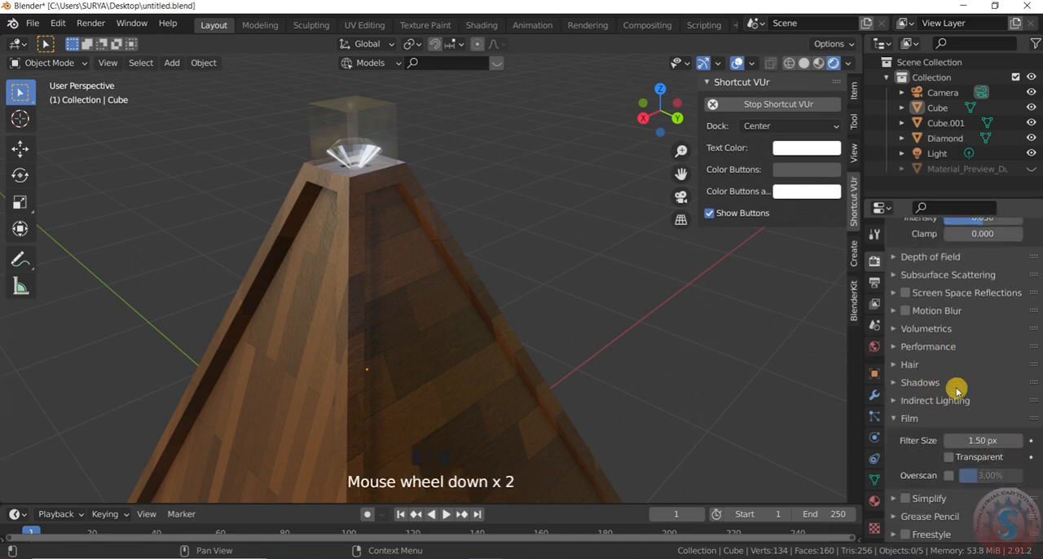
pyautogui.click(915, 400)
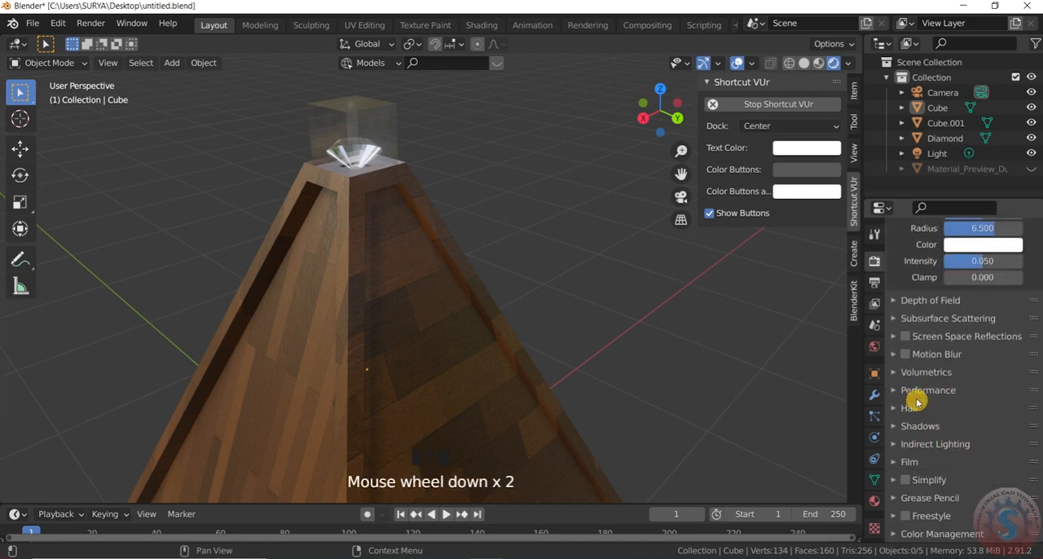
pyautogui.click(904, 481)
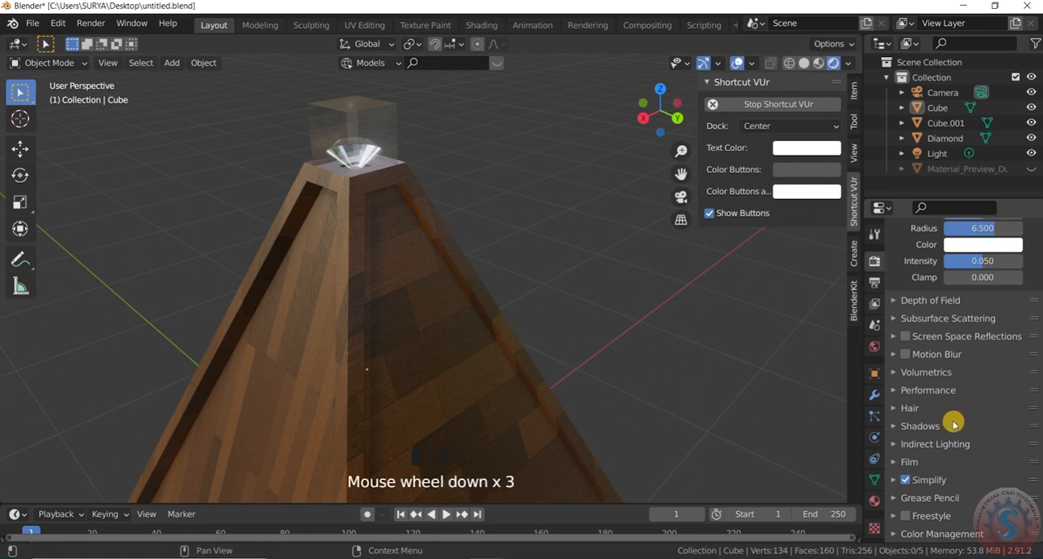
pyautogui.scroll(-2, 959, 492)
pyautogui.scroll(-6, 965, 463)
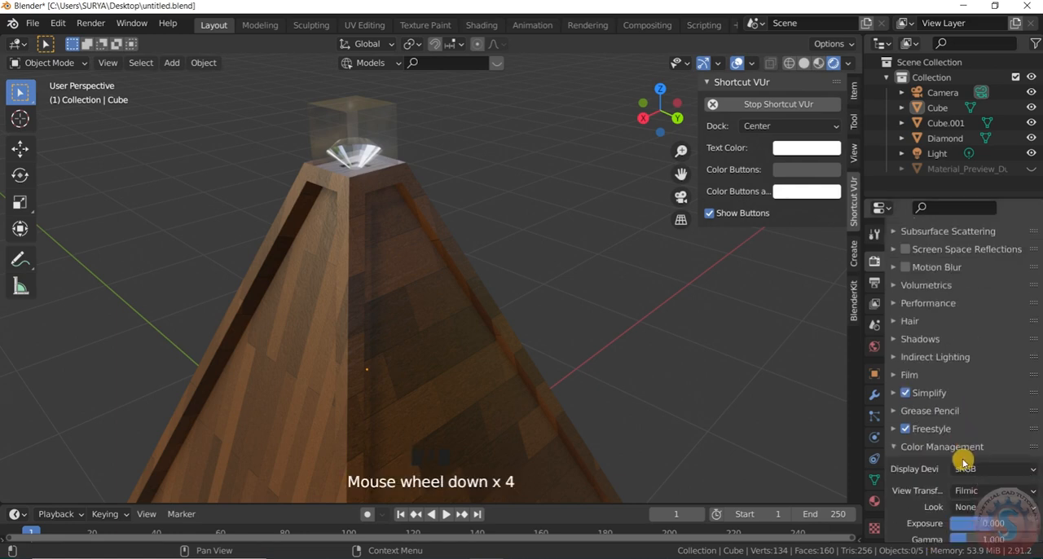
# - Set the Color Management look to High Contrast and collapse the Color Management settings
pyautogui.click(986, 450)
pyautogui.click(986, 449)
pyautogui.click(989, 425)
pyautogui.click(989, 427)
pyautogui.click(990, 449)
pyautogui.click(994, 462)
pyautogui.click(994, 465)
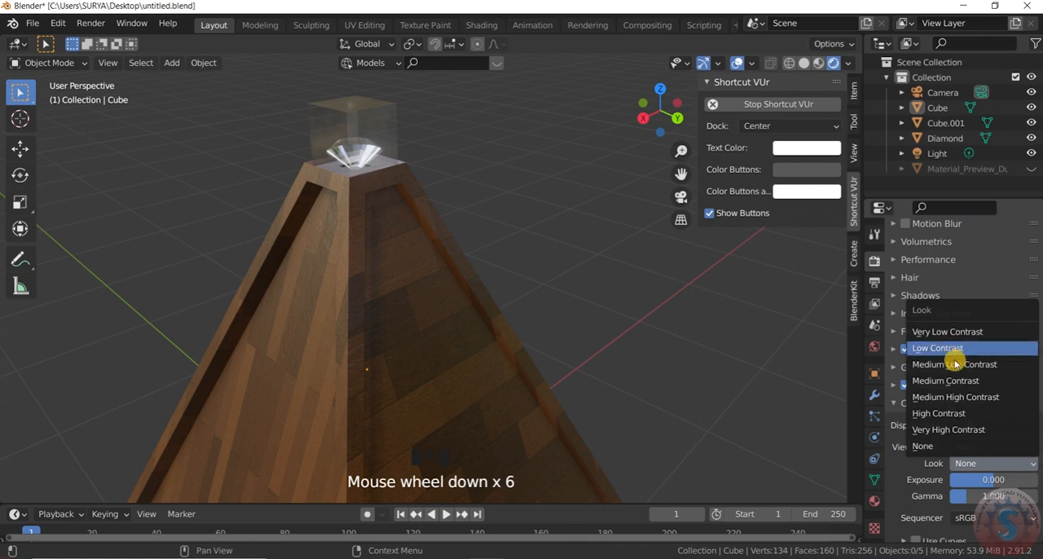
pyautogui.click(970, 416)
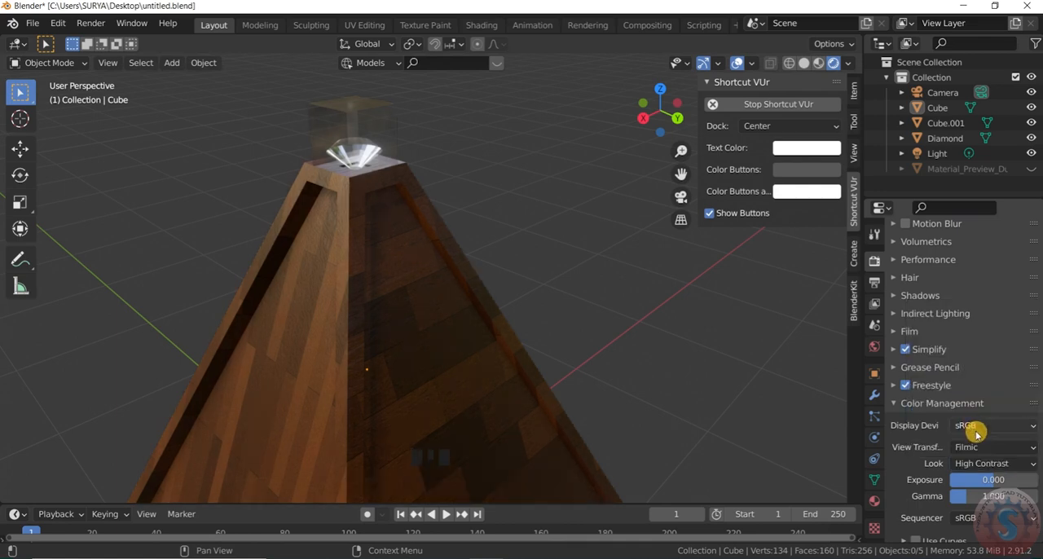
pyautogui.scroll(-2, 982, 479)
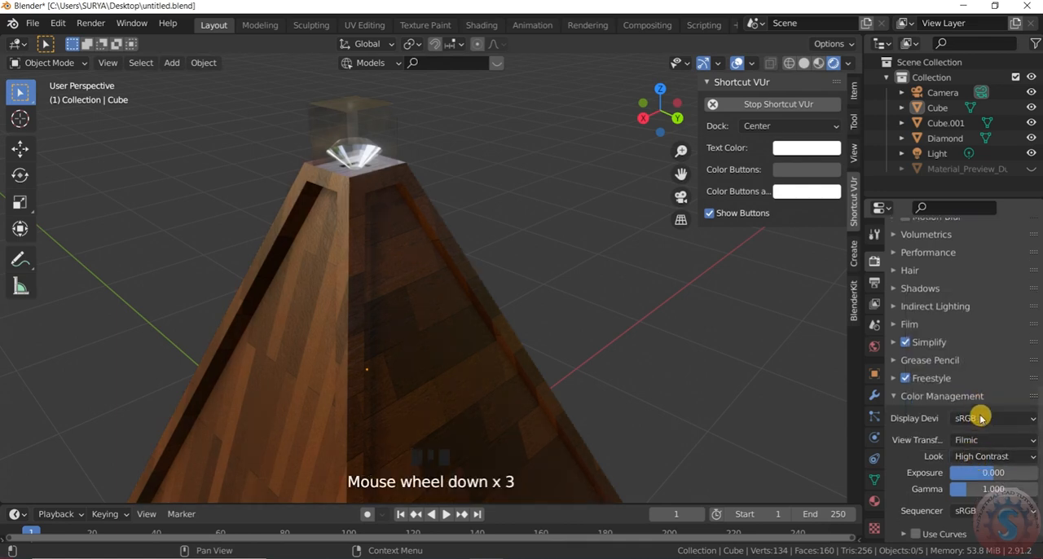
pyautogui.click(925, 399)
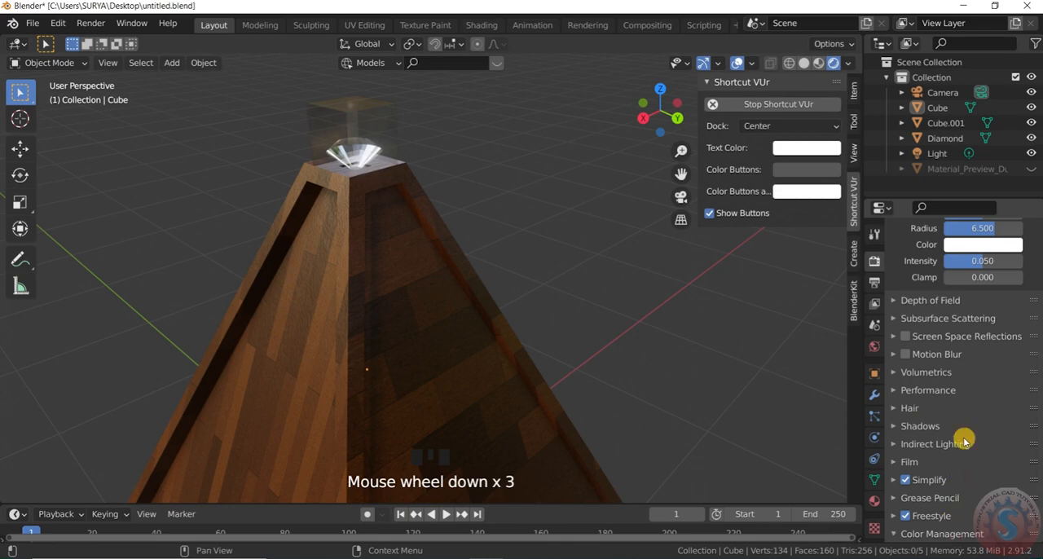
pyautogui.scroll(-3, 962, 441)
pyautogui.click(936, 397)
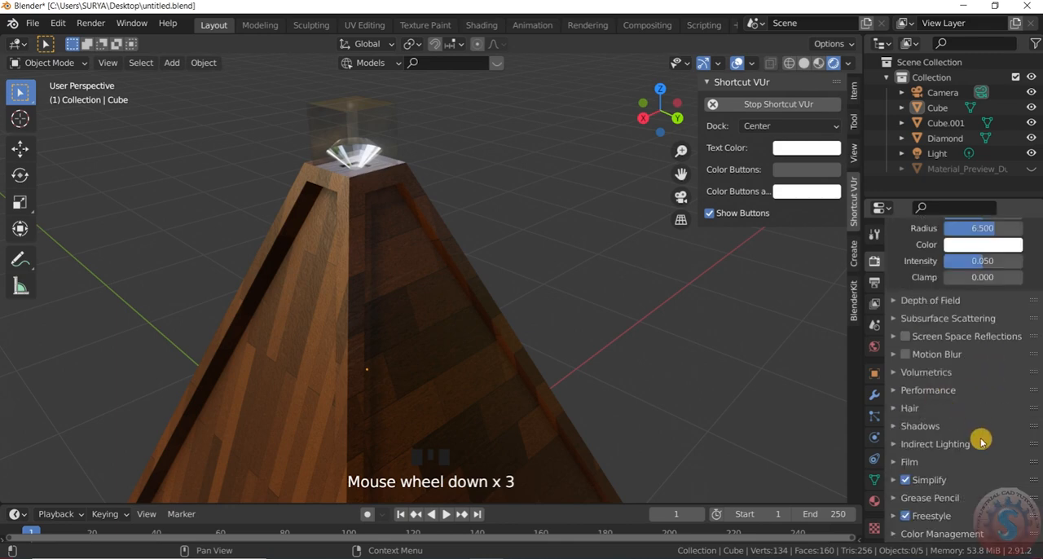
# - Examine the whole rendered pyramid and its diamond in the glass cube from several angles and distances
pyautogui.scroll(-12, 660, 318)
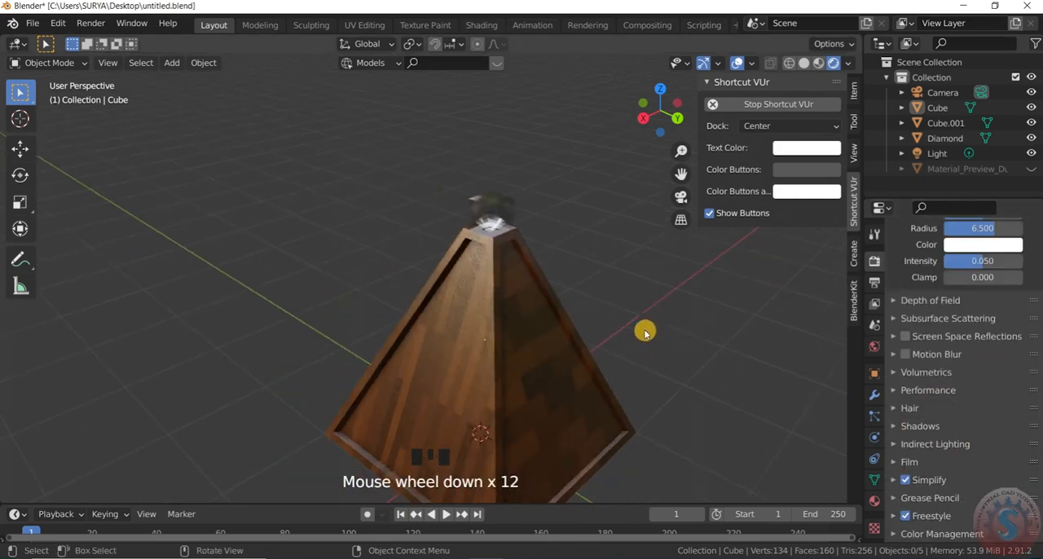
pyautogui.scroll(-3, 676, 358)
pyautogui.scroll(1, 700, 367)
pyautogui.moveTo(661, 147); pyautogui.dragTo(599, 277)
pyautogui.scroll(5, 603, 261)
pyautogui.moveTo(667, 97); pyautogui.dragTo(649, 117)
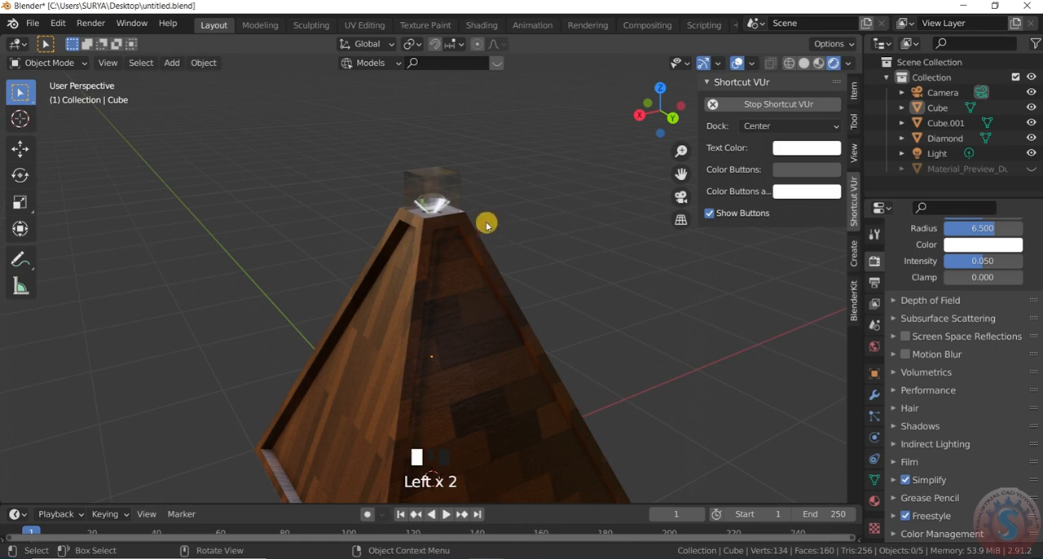
pyautogui.scroll(20, 477, 213)
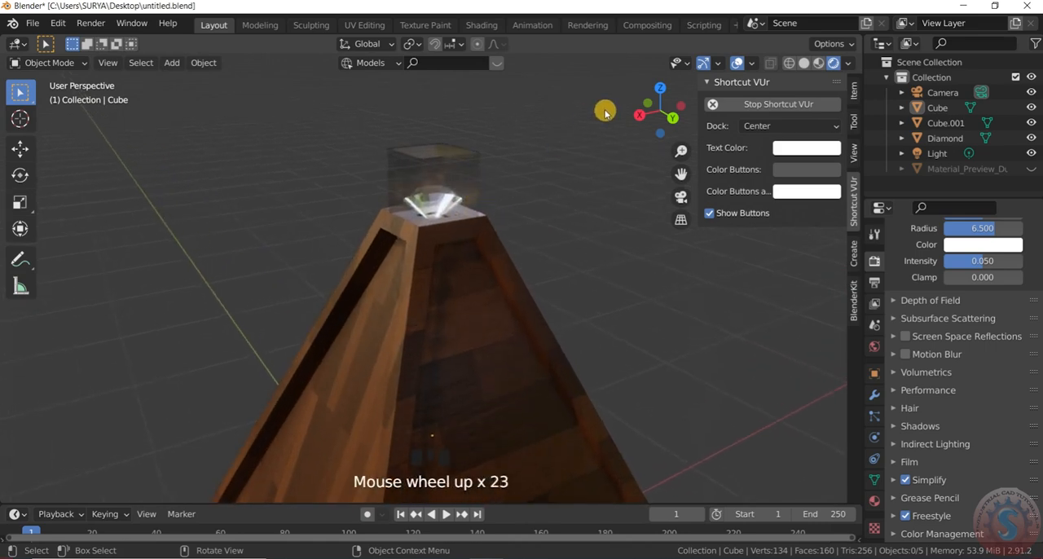
pyautogui.scroll(2, 605, 113)
pyautogui.moveTo(659, 112); pyautogui.dragTo(550, 195)
pyautogui.scroll(1, 531, 231)
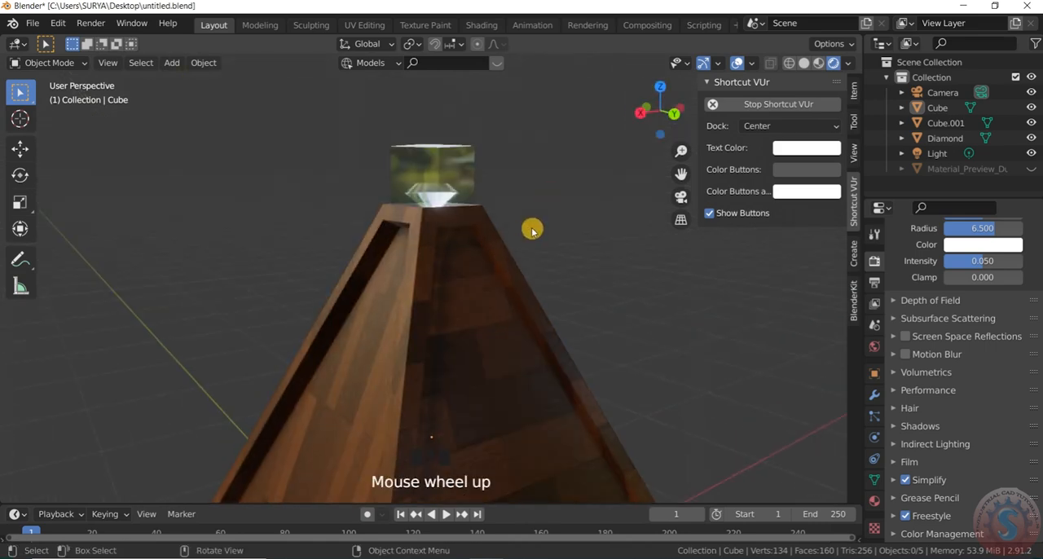
pyautogui.scroll(-3, 529, 225)
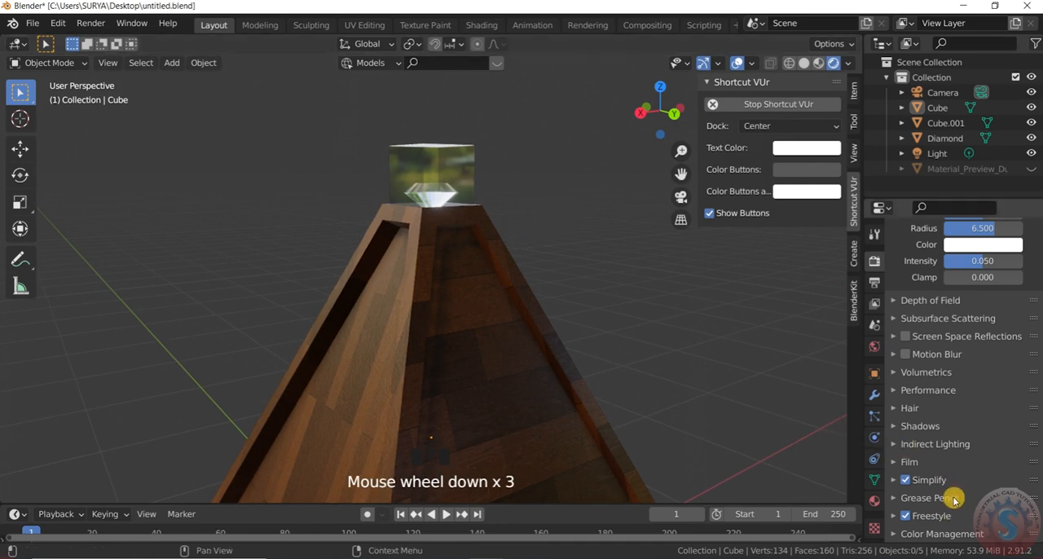
# - Reopen the Color Management settings to check the contrast look, and view the pyramid's top from another angle
pyautogui.click(965, 530)
pyautogui.scroll(-4, 974, 505)
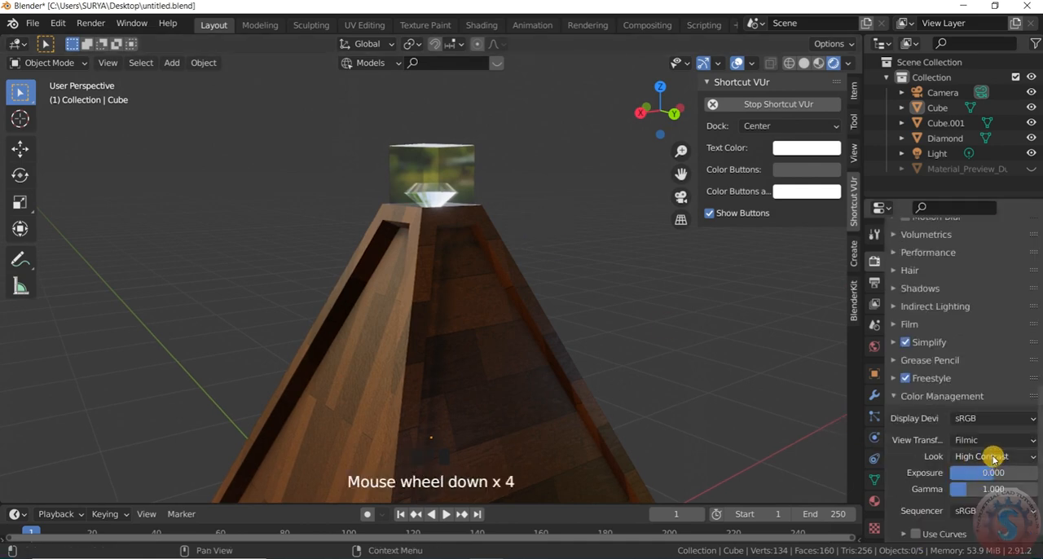
pyautogui.scroll(9, 965, 418)
pyautogui.scroll(5, 853, 294)
pyautogui.moveTo(657, 106); pyautogui.dragTo(707, 97)
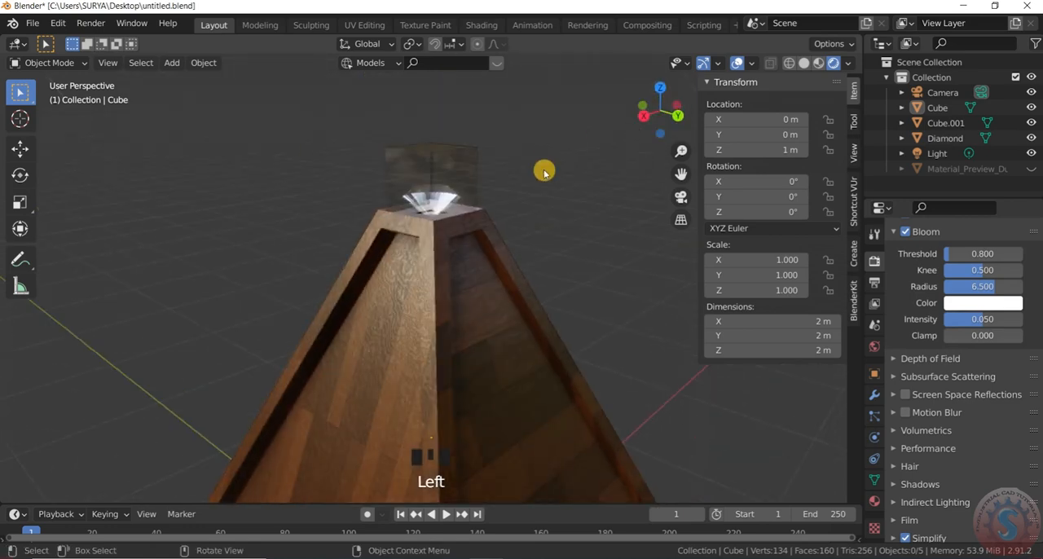
# - Switch to the camera view and move the camera upward so the whole pyramid and glass cube fit inside the frame
pyautogui.press('KP_0')
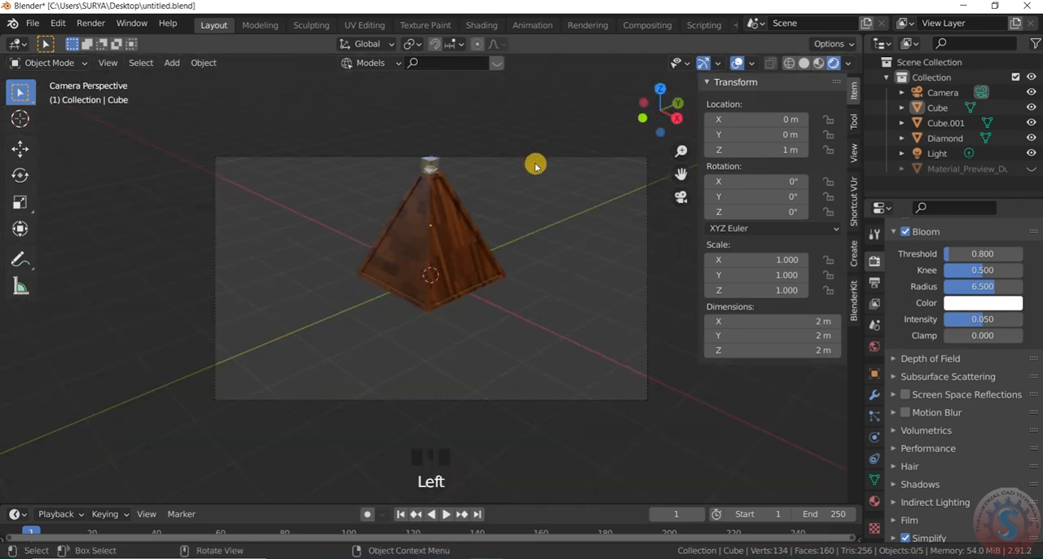
pyautogui.scroll(3, 535, 167)
pyautogui.click(508, 104)
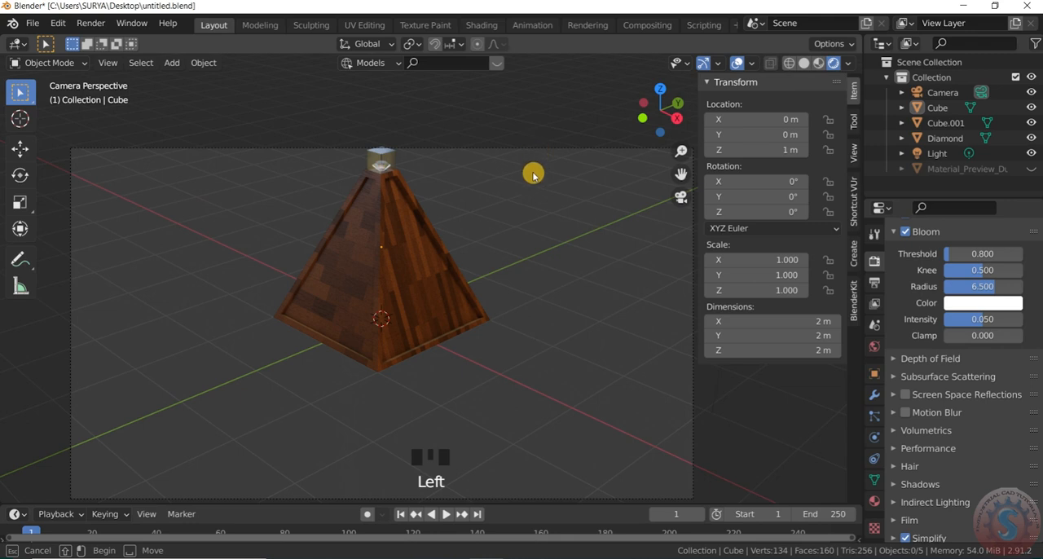
pyautogui.scroll(-2, 538, 158)
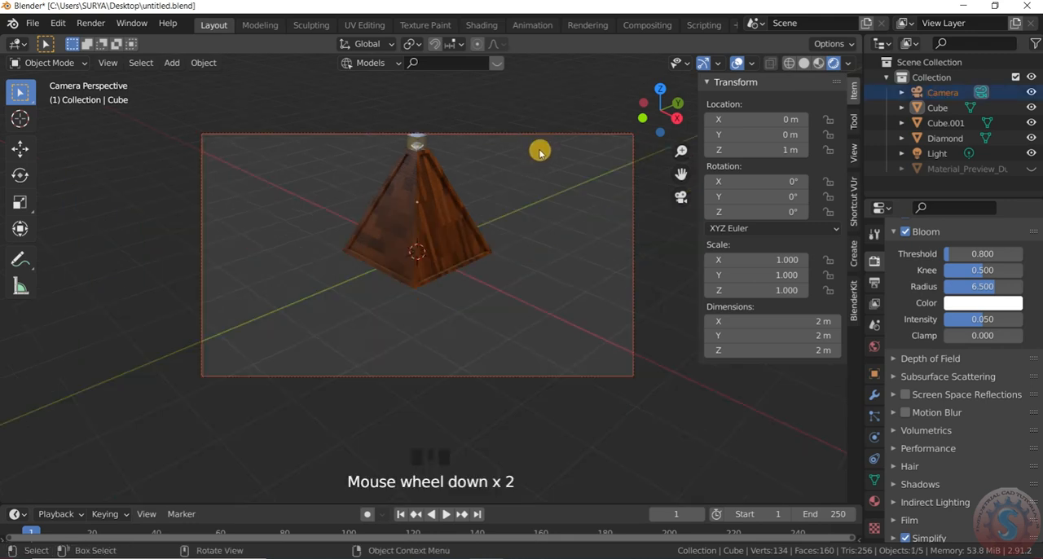
pyautogui.press('g')
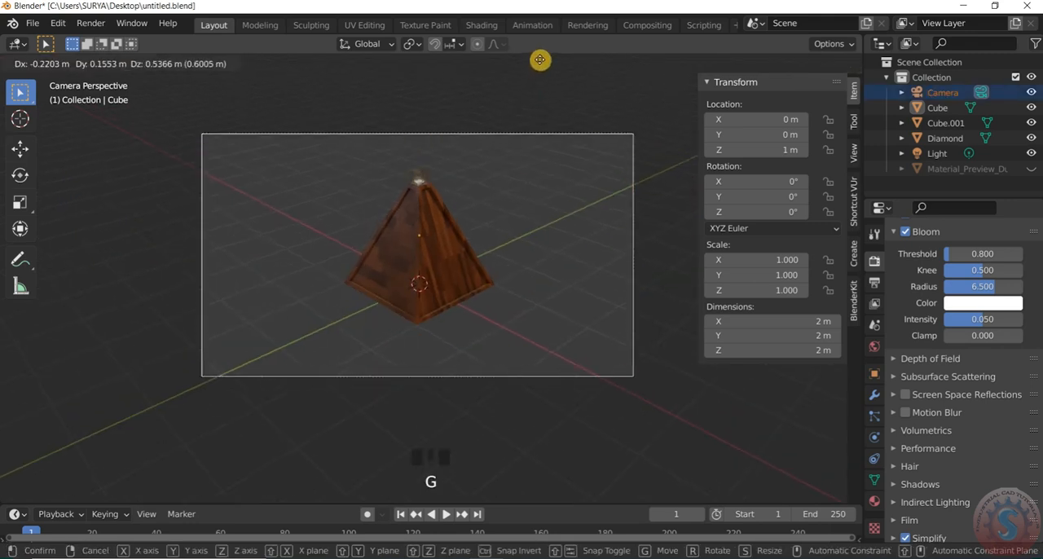
pyautogui.click(556, 72)
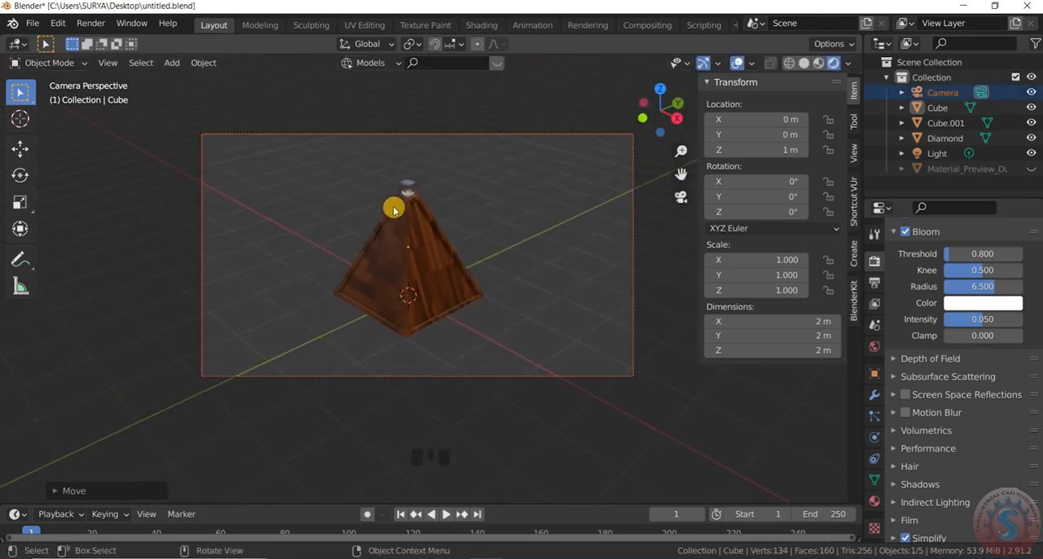
pyautogui.scroll(7, 411, 199)
pyautogui.scroll(-11, 421, 200)
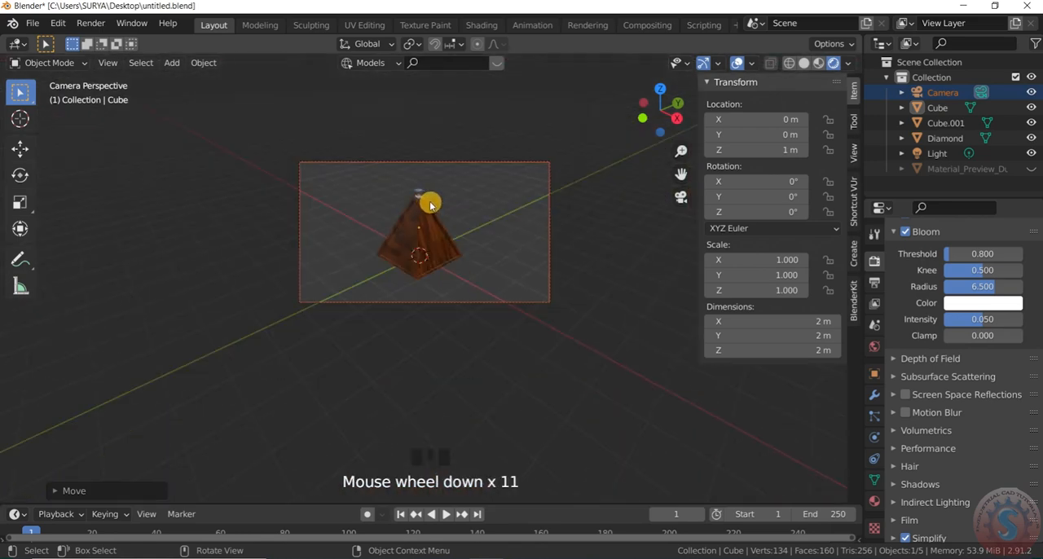
pyautogui.scroll(5, 425, 205)
pyautogui.scroll(-2, 420, 207)
pyautogui.scroll(2, 420, 209)
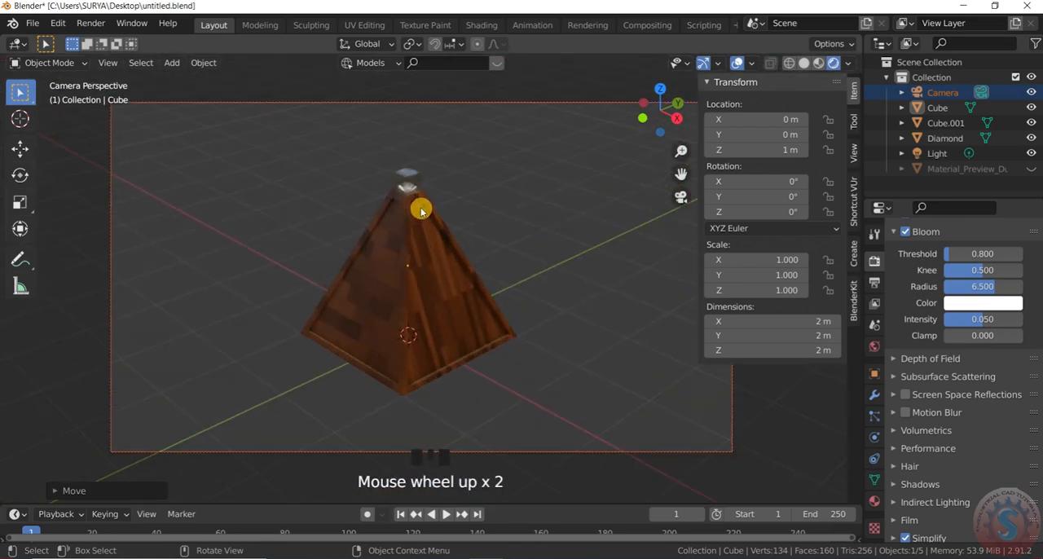
pyautogui.scroll(-2, 420, 210)
pyautogui.press('s')
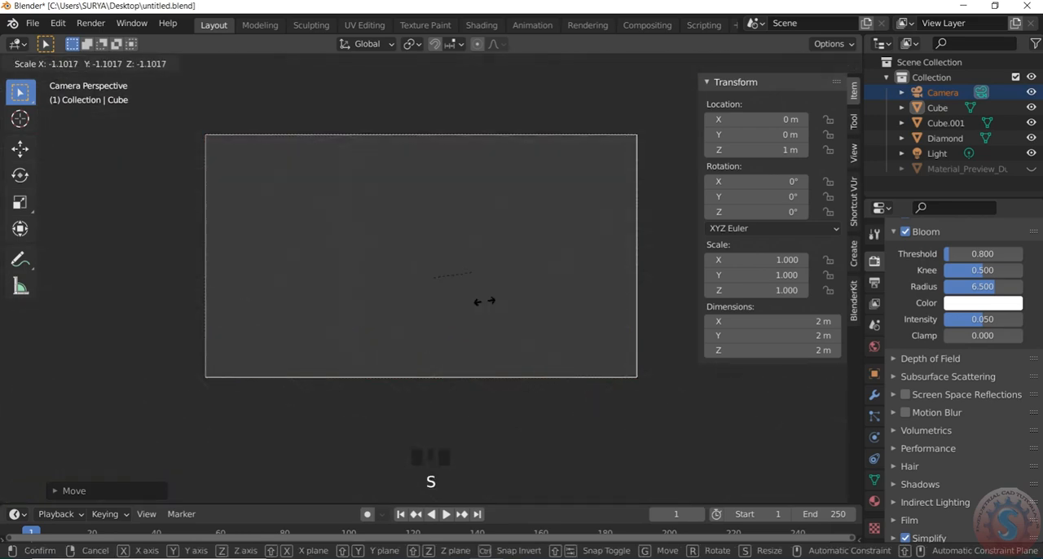
pyautogui.rightClick(487, 308)
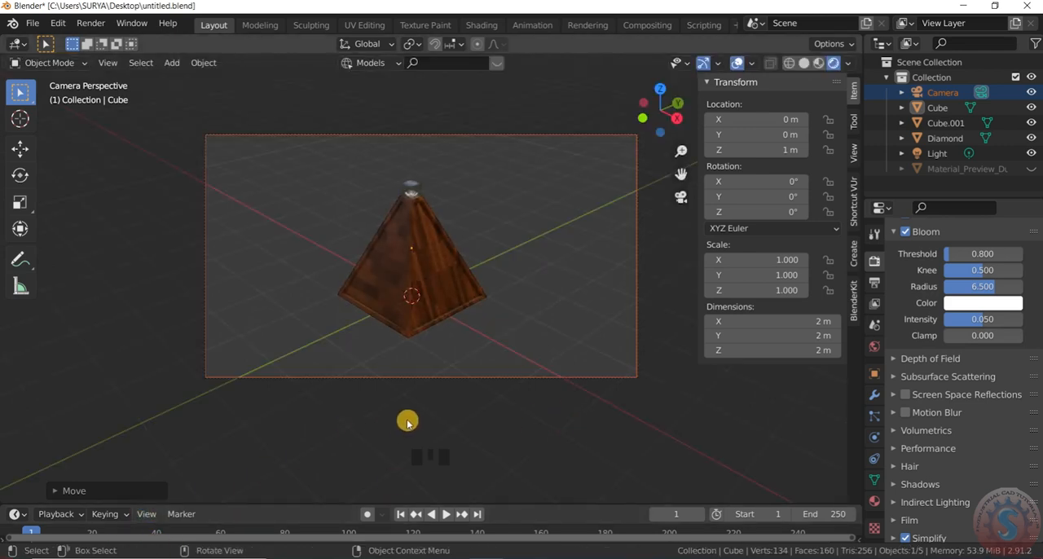
# - Examine the pyramid through the camera in a full-screen viewport and restore the normal layout
pyautogui.scroll(-2, 407, 428)
pyautogui.scroll(2, 413, 408)
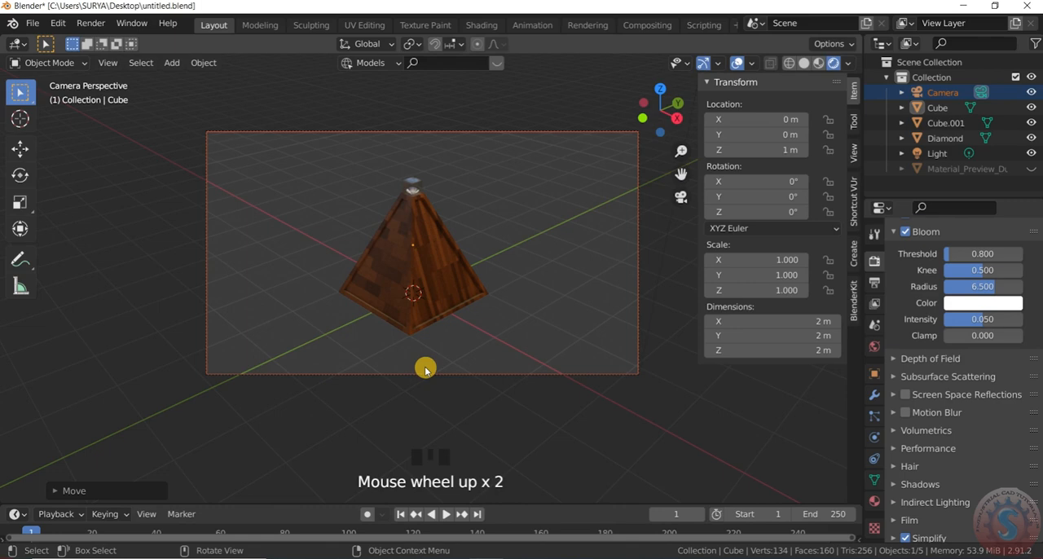
pyautogui.hotkey('ctrl', 'alt', 'space')
pyautogui.scroll(4, 500, 210)
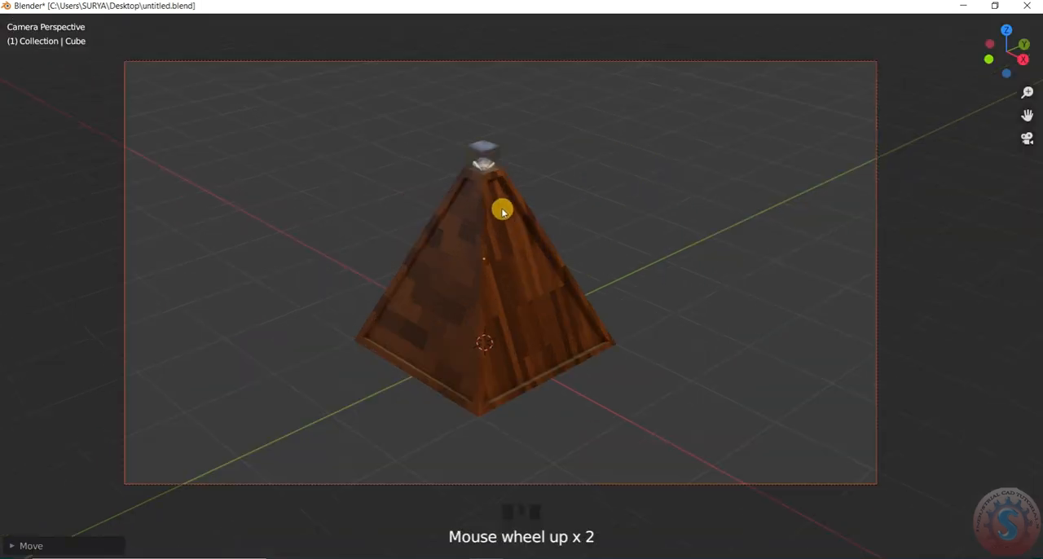
pyautogui.scroll(-3, 505, 213)
pyautogui.hotkey('ctrl', 'alt', 'space')
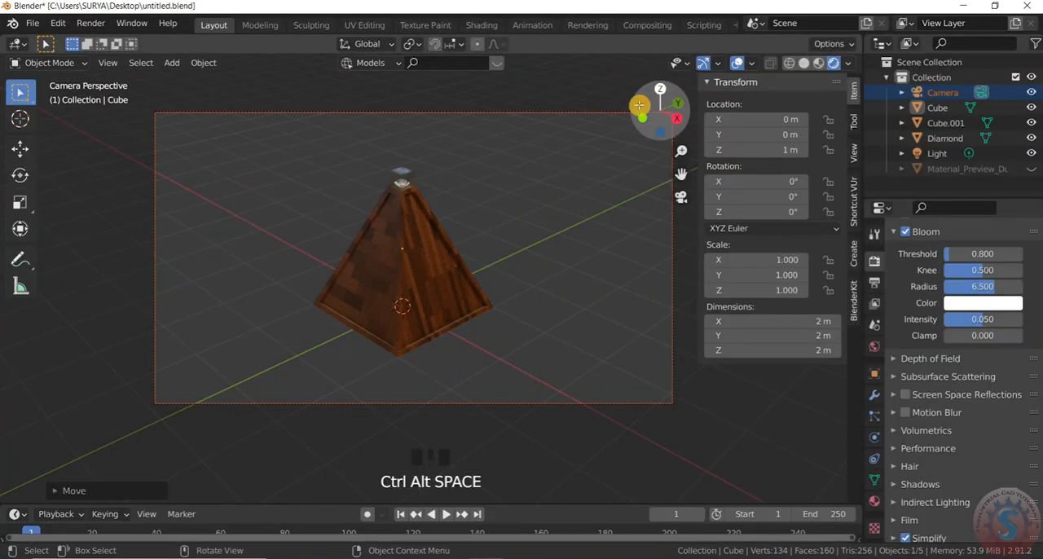
# - Hide the viewport gizmos and overlays and show the camera view full screen
pyautogui.click(704, 63)
pyautogui.click(733, 63)
pyautogui.scroll(2, 353, 193)
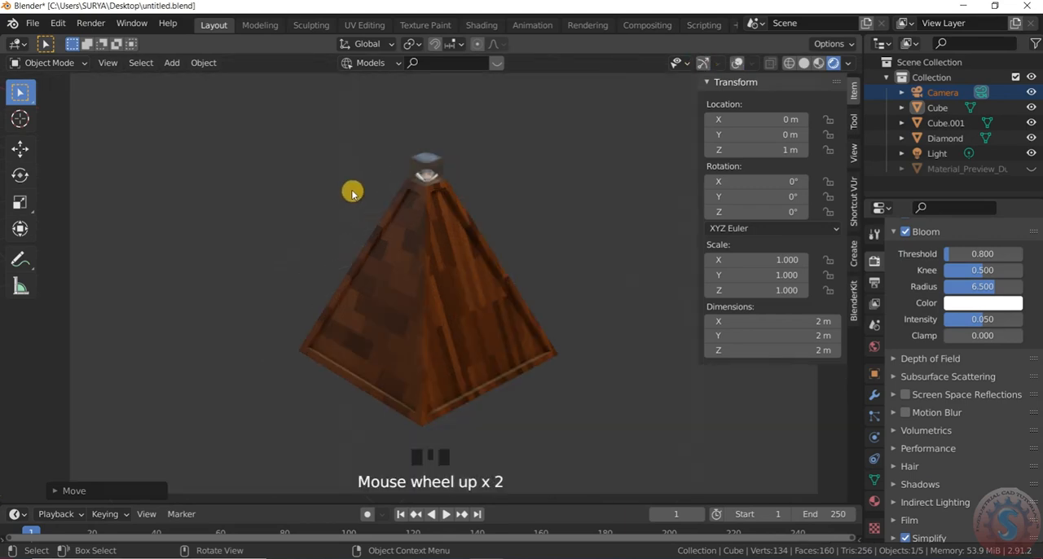
pyautogui.hotkey('ctrl', 'alt', 'space')
# - Examine the finished pyramid, diamond and glass cube at several zoom levels in the clean full-screen camera view
pyautogui.scroll(11, 555, 190)
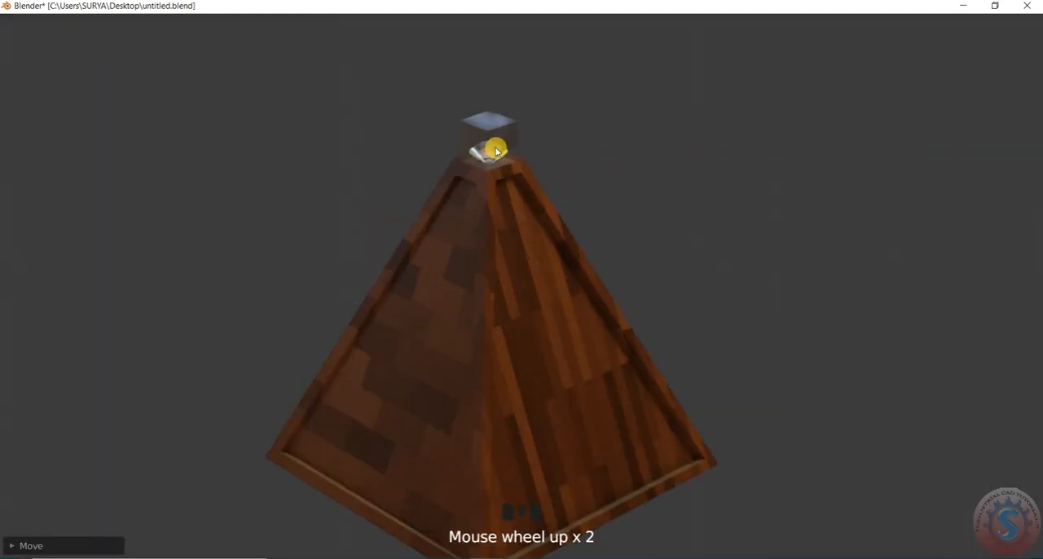
pyautogui.scroll(-13, 516, 152)
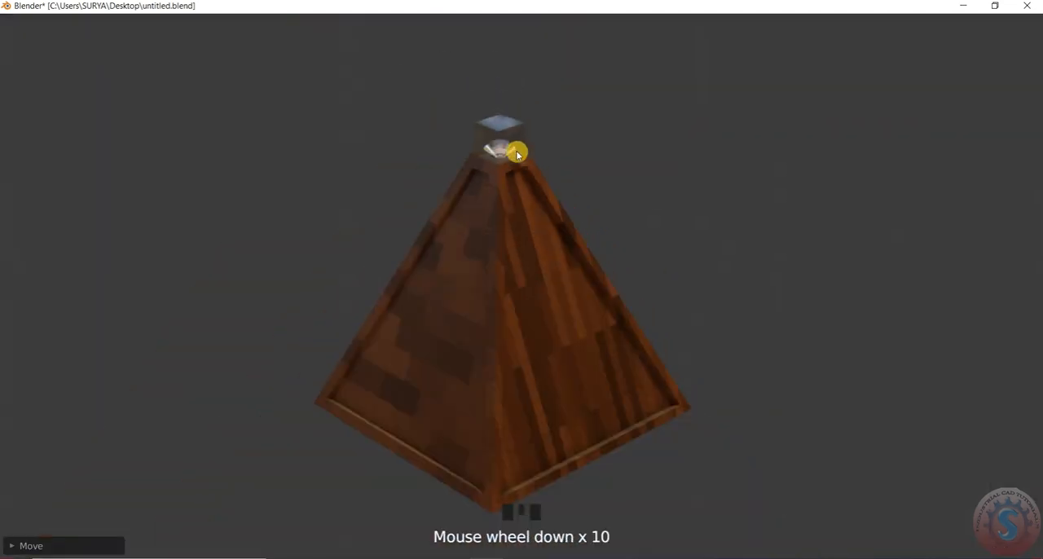
pyautogui.scroll(5, 516, 154)
pyautogui.scroll(-1, 515, 155)
pyautogui.scroll(2, 516, 156)
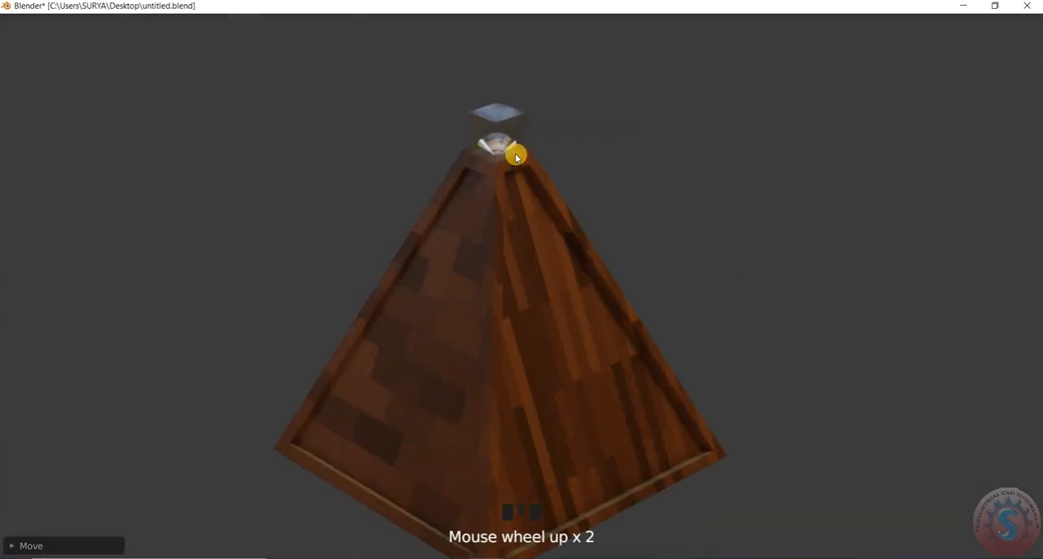
pyautogui.scroll(-2, 515, 156)
pyautogui.scroll(1, 493, 220)
pyautogui.scroll(-1, 493, 219)
pyautogui.scroll(1, 494, 217)
pyautogui.scroll(2, 494, 214)
pyautogui.scroll(-3, 494, 215)
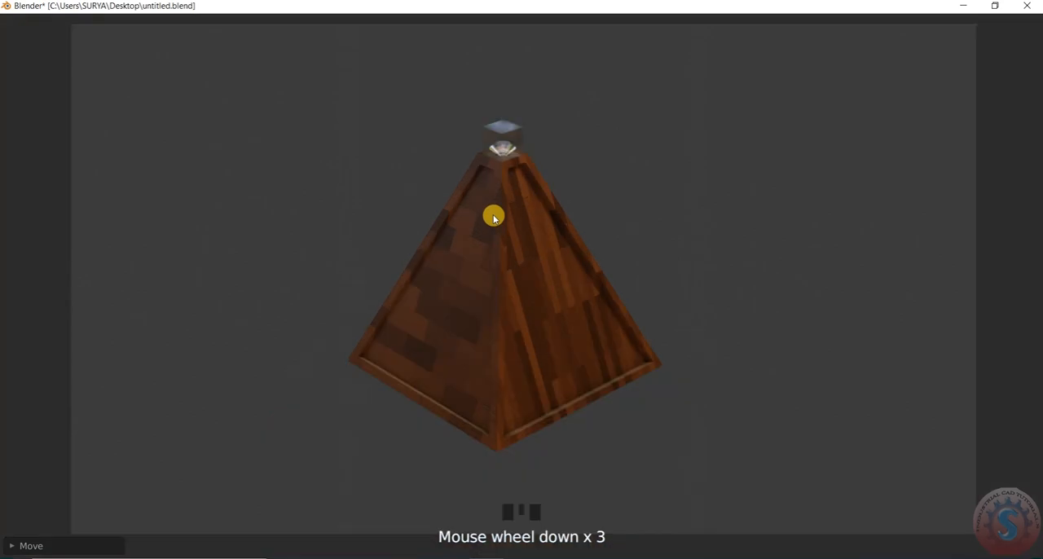